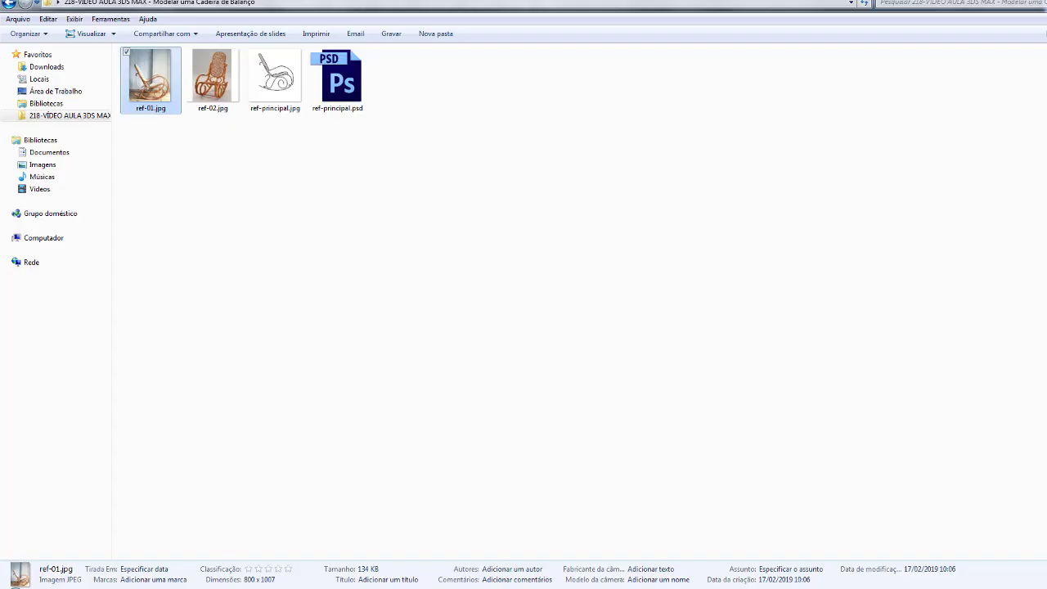
Step: Open ref-01.jpg from the reference folder in Windows Photo Viewer
double_click(158, 92)
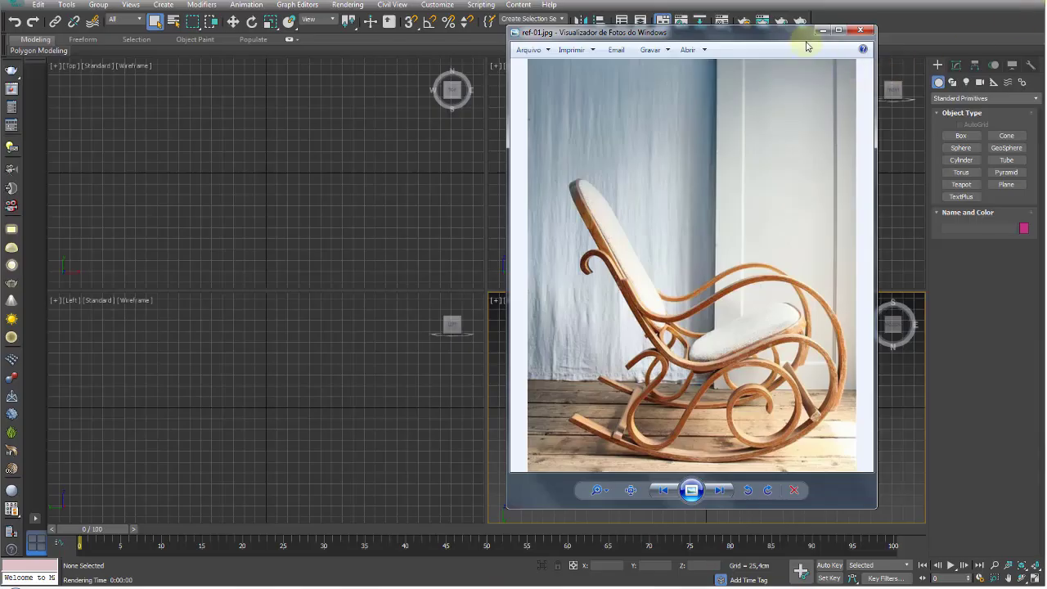
Step: Shift the Photo Viewer window left and minimize it, revealing the 3ds Max viewports
drag(806, 33, 498, 36)
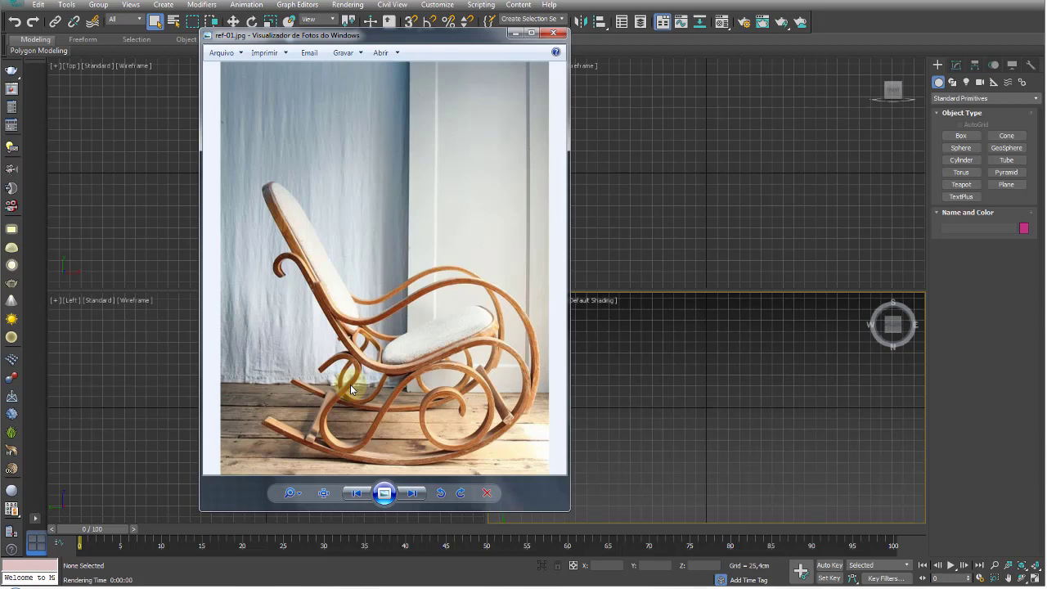
click(514, 33)
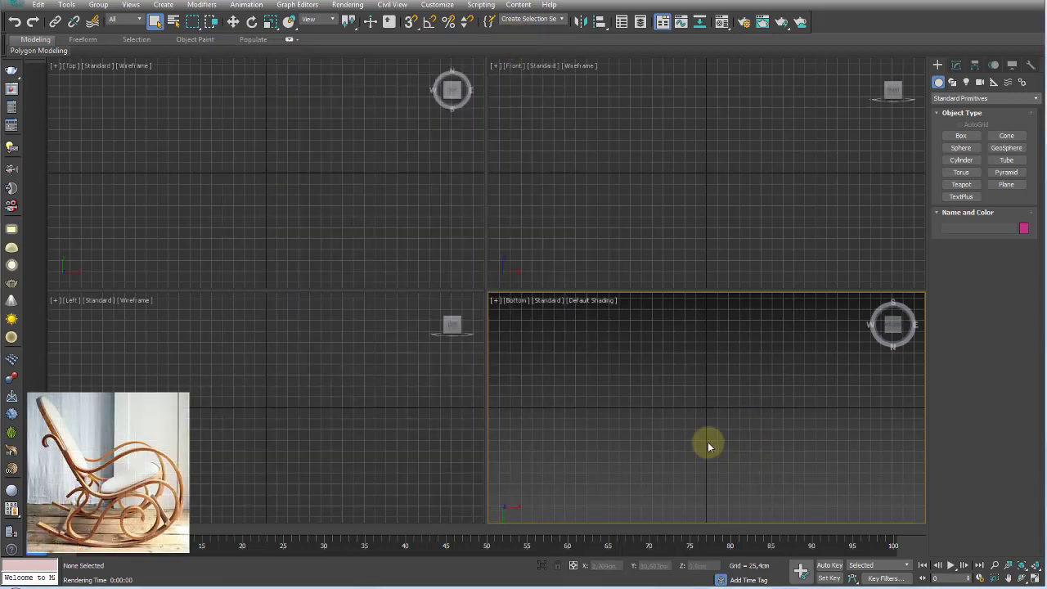
Step: Make the lower-right viewport Perspective and create a cylinder on its grid
key(p)
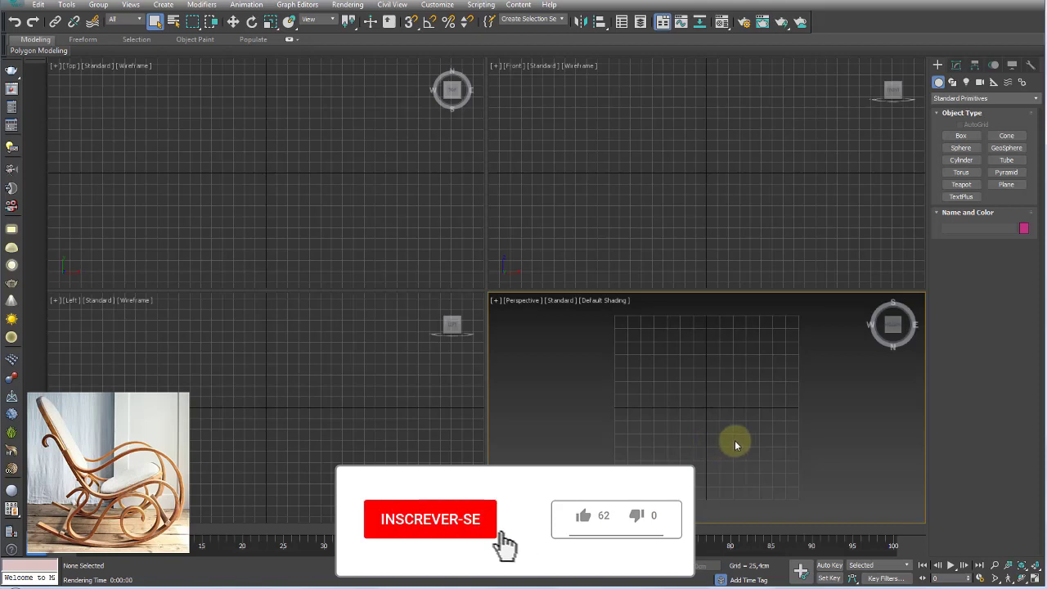
mouse_move(735, 446)
alt+middle_down()
mouse_move(704, 402)
mouse_move(706, 365)
mouse_move(693, 392)
mouse_move(696, 519)
alt+middle_up()
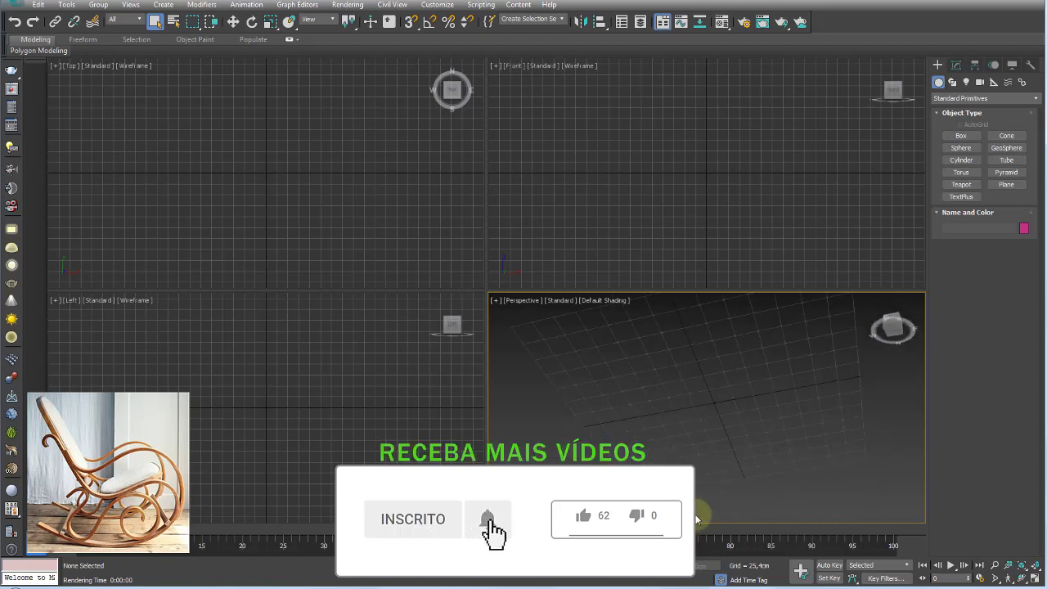
mouse_move(728, 463)
alt+middle_down()
mouse_move(730, 425)
mouse_move(712, 412)
alt+middle_up()
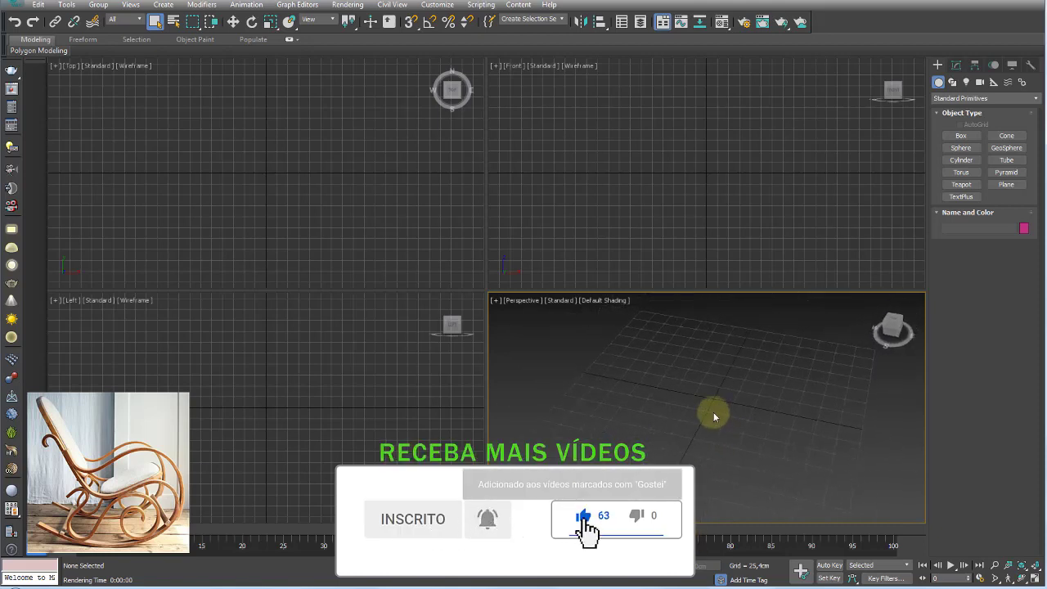
click(961, 160)
drag(642, 420, 655, 423)
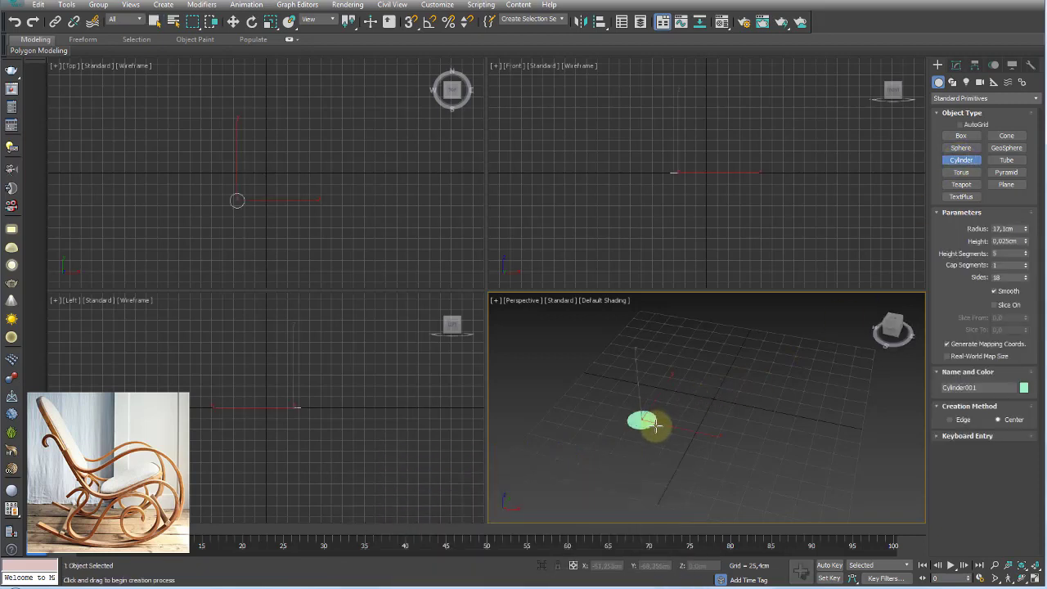
click(642, 342)
right_click(642, 342)
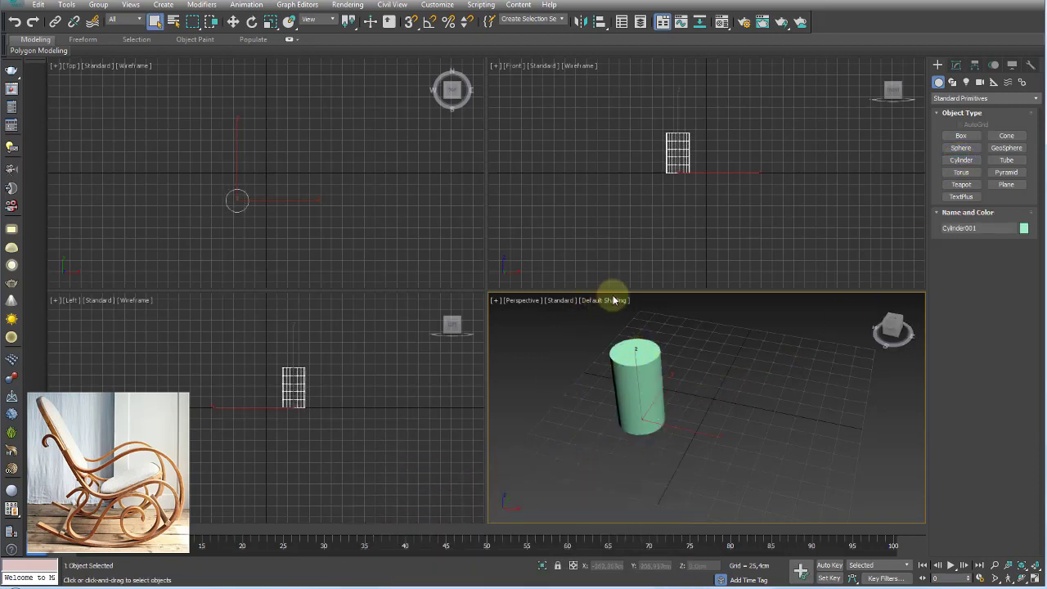
Step: Convert the cylinder to Editable Poly, scale its top face outward, and enable Edged Faces
click(956, 66)
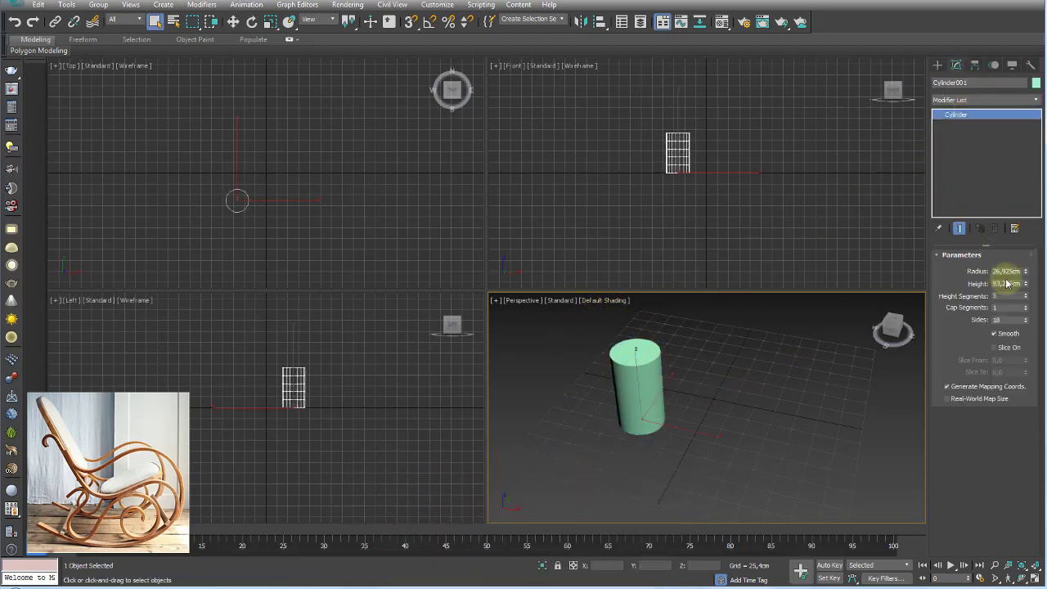
right_click(622, 385)
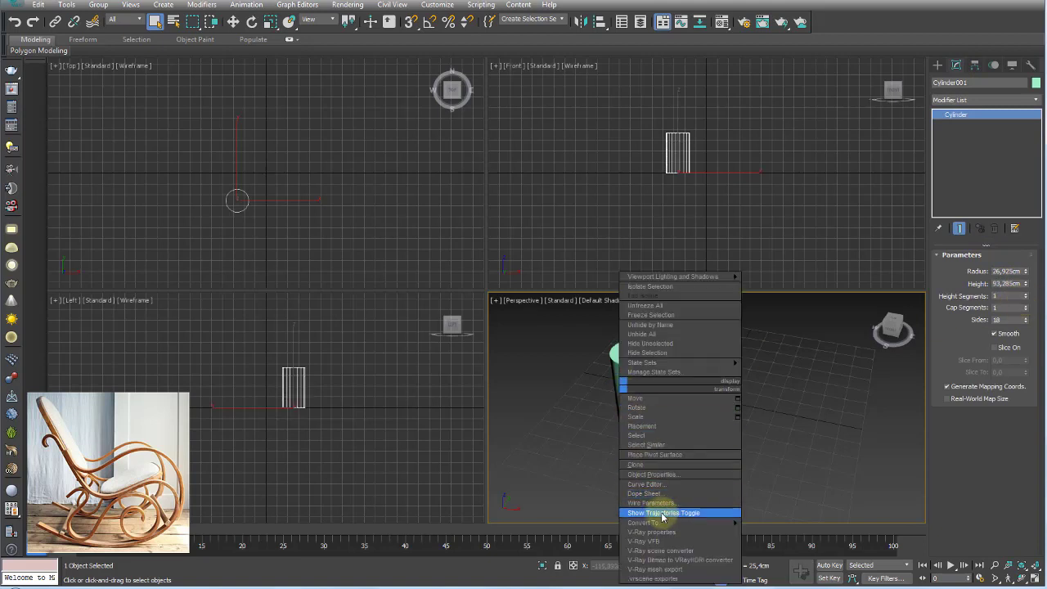
click(761, 532)
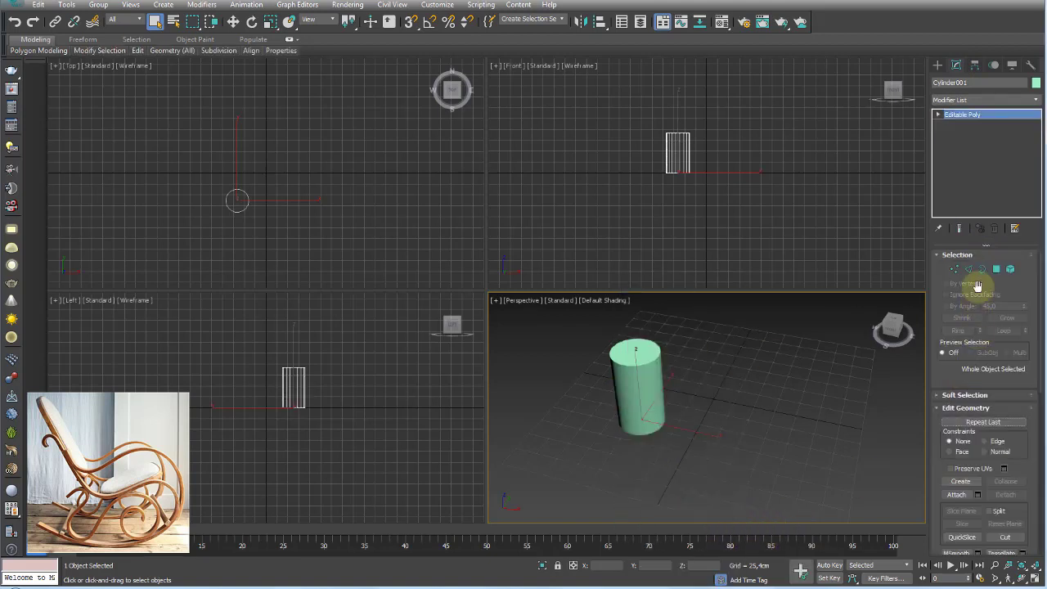
click(997, 268)
click(636, 352)
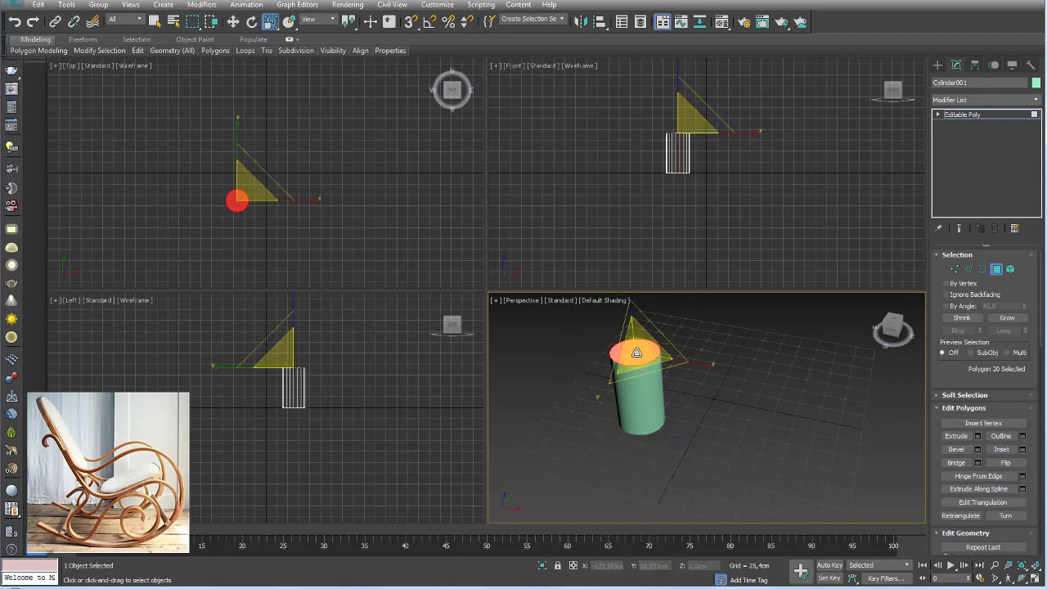
drag(636, 351, 636, 323)
key(F4)
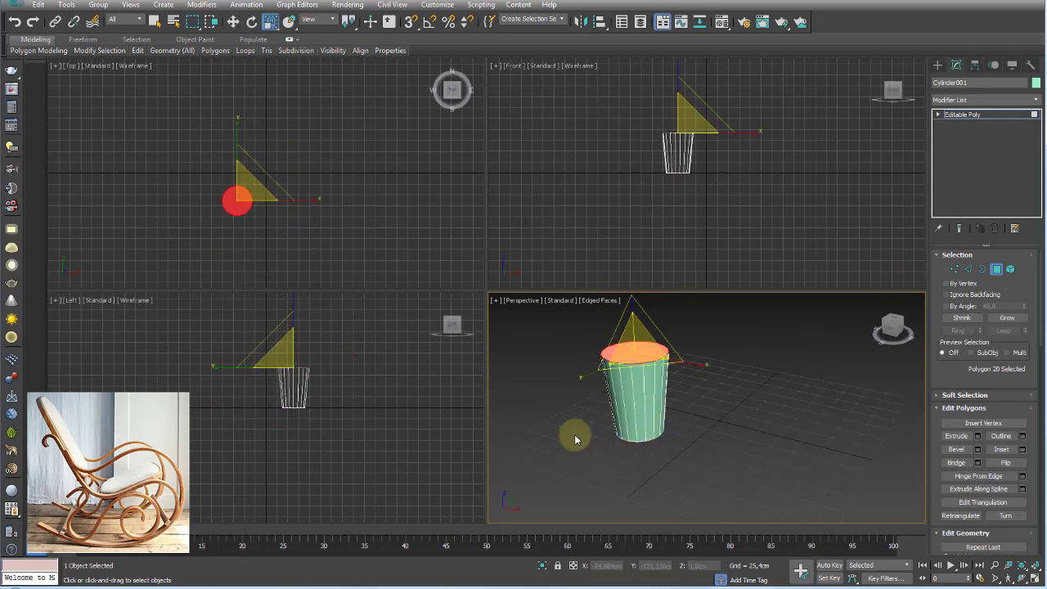
click(955, 115)
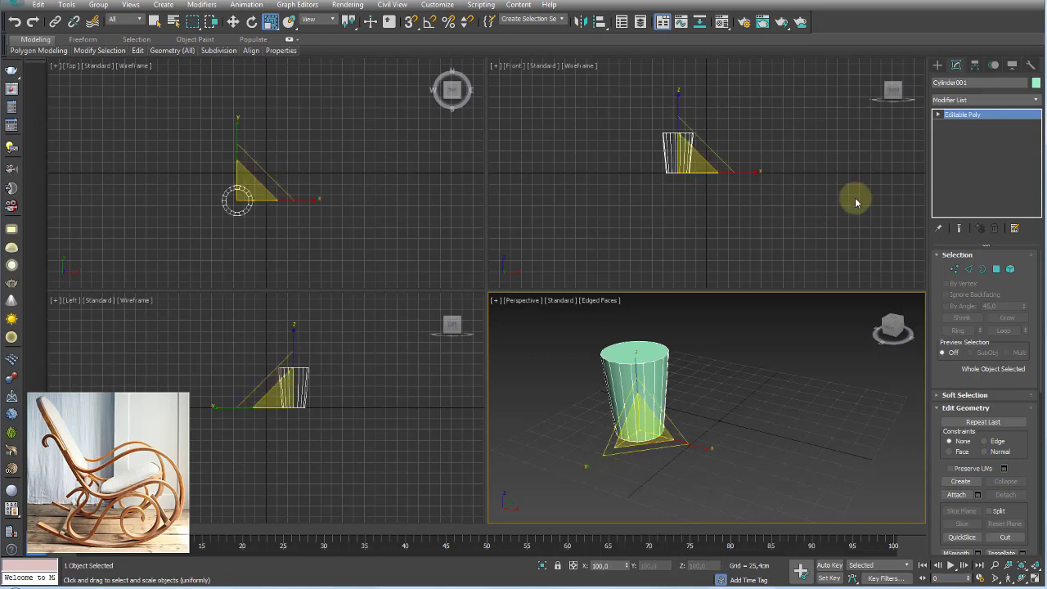
Step: Create a tall thin box, Box001, beside the tapered cylinder
click(938, 65)
click(970, 135)
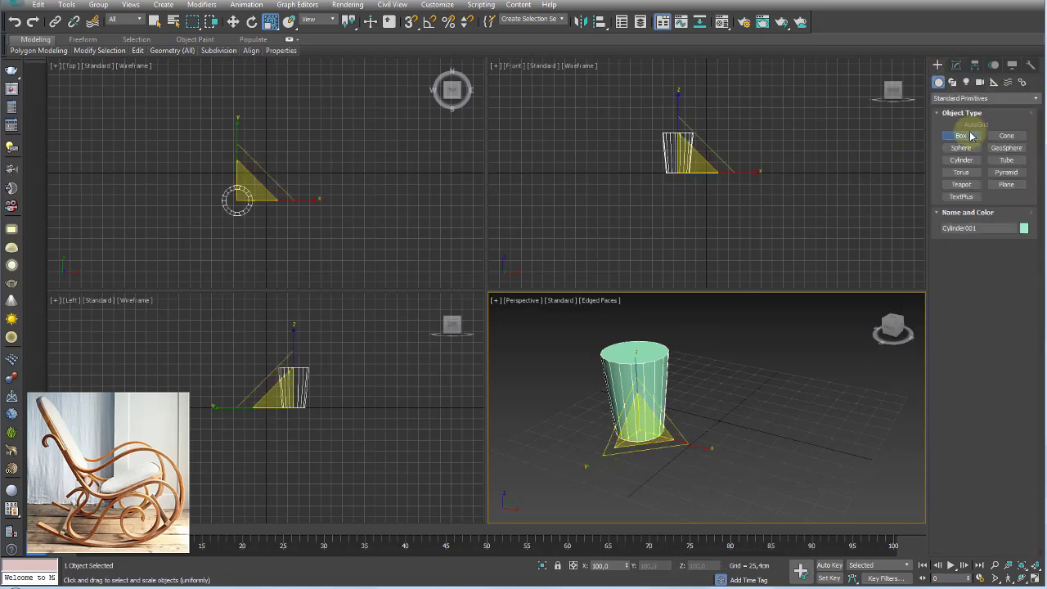
drag(710, 444, 757, 462)
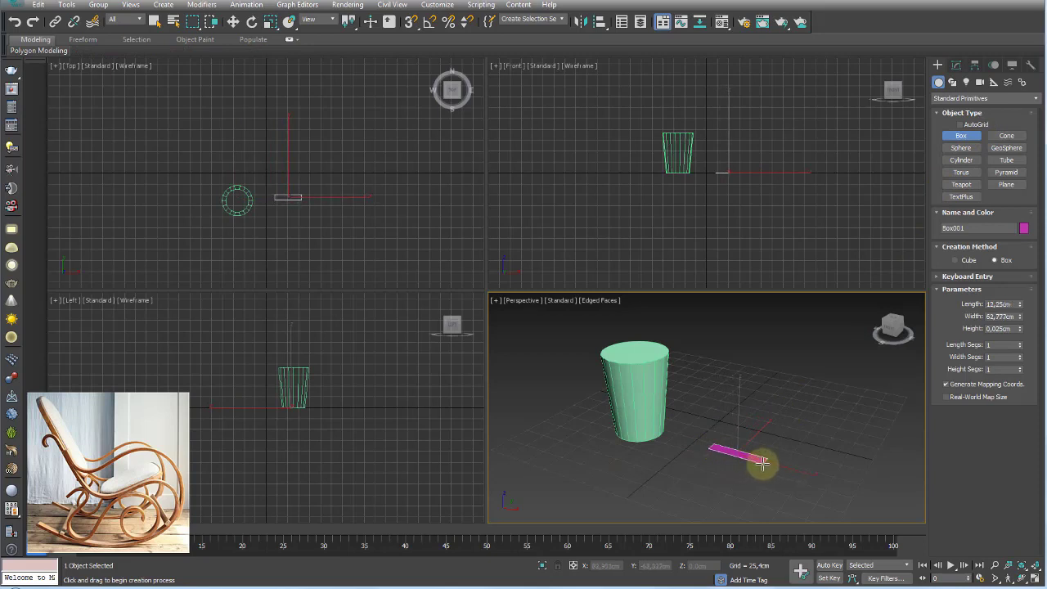
click(774, 357)
Step: Try planar and uniform scaling on the box, then restore the reference photo viewer
key(r)
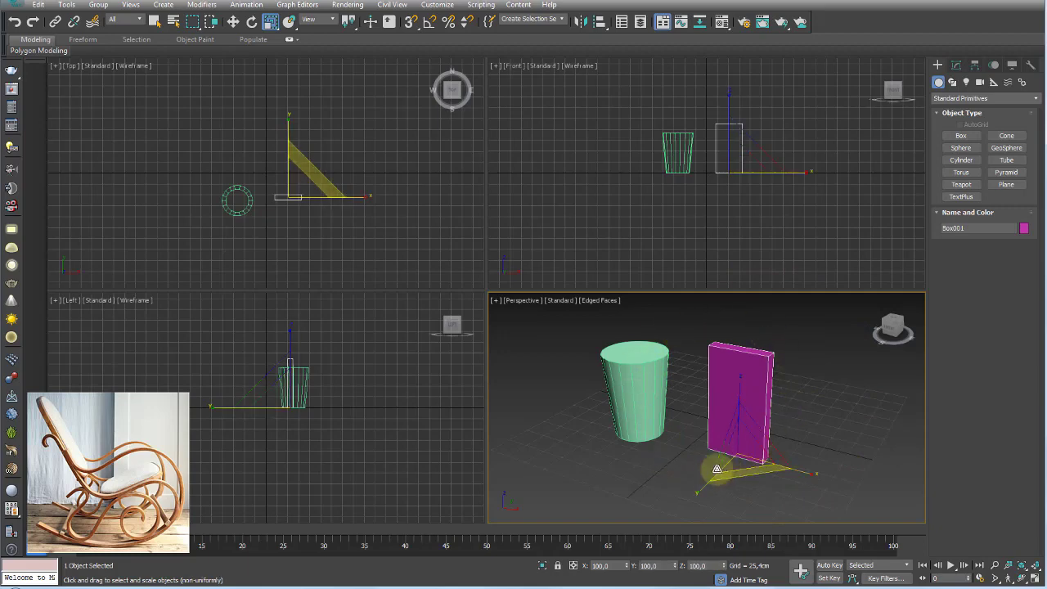
drag(717, 469, 717, 478)
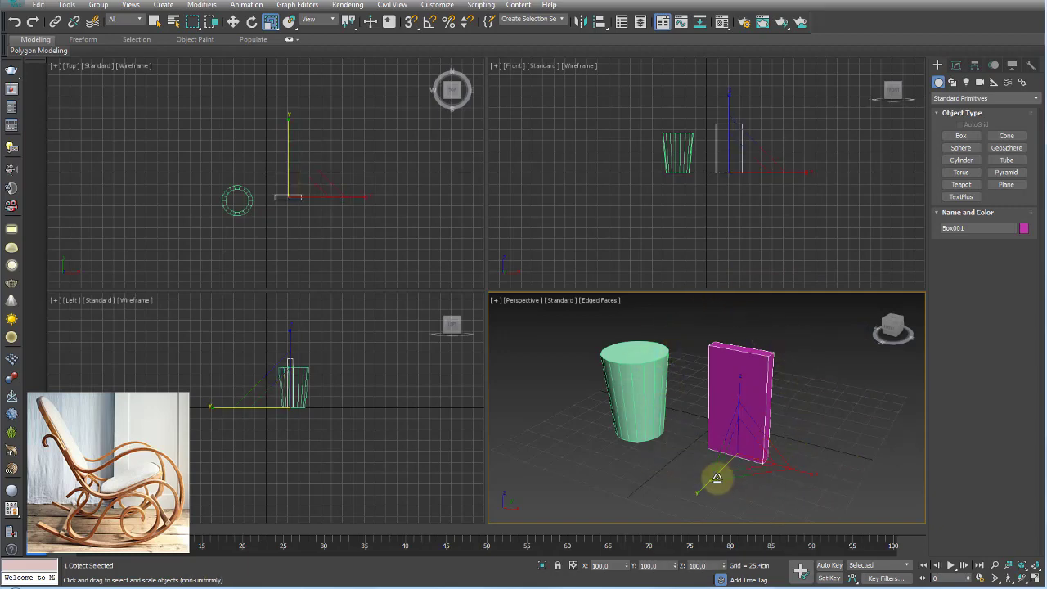
middle_drag(717, 478, 681, 449)
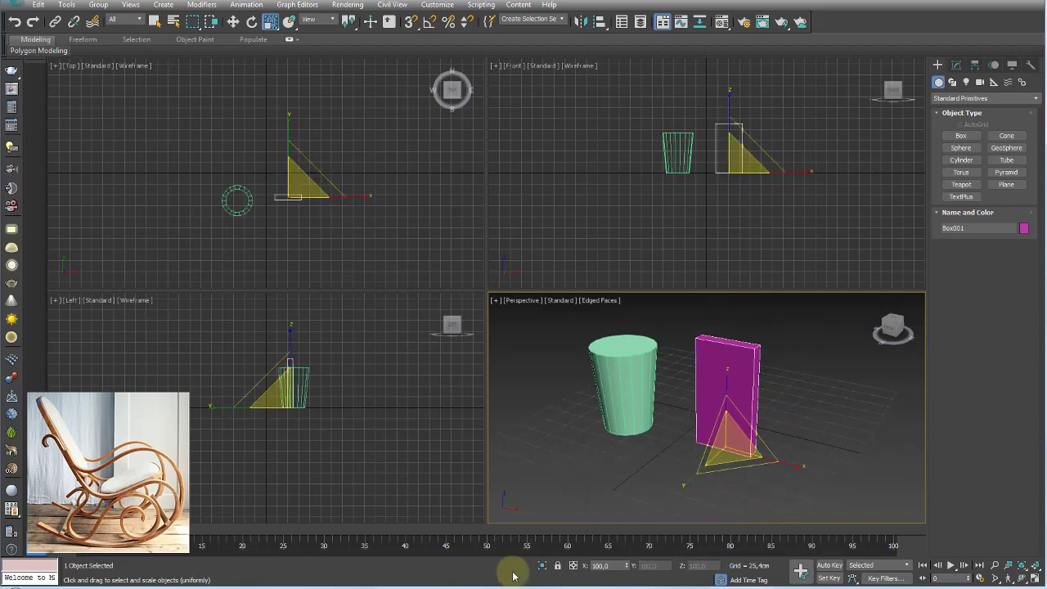
click(547, 581)
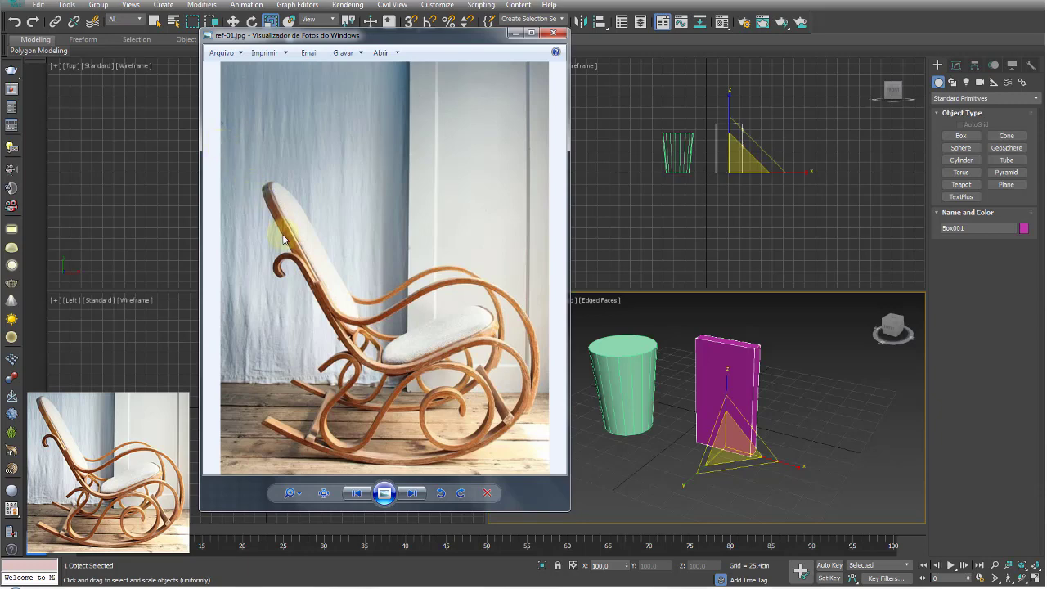
Step: Stroke over the side rail, curled lower pieces, seat and backrest in green, red and blue, then clear the marks
mouse_move(282, 275)
mouse_down()
mouse_move(296, 257)
mouse_move(378, 364)
mouse_move(507, 354)
mouse_move(524, 389)
mouse_move(490, 446)
mouse_move(385, 462)
mouse_move(259, 418)
mouse_up()
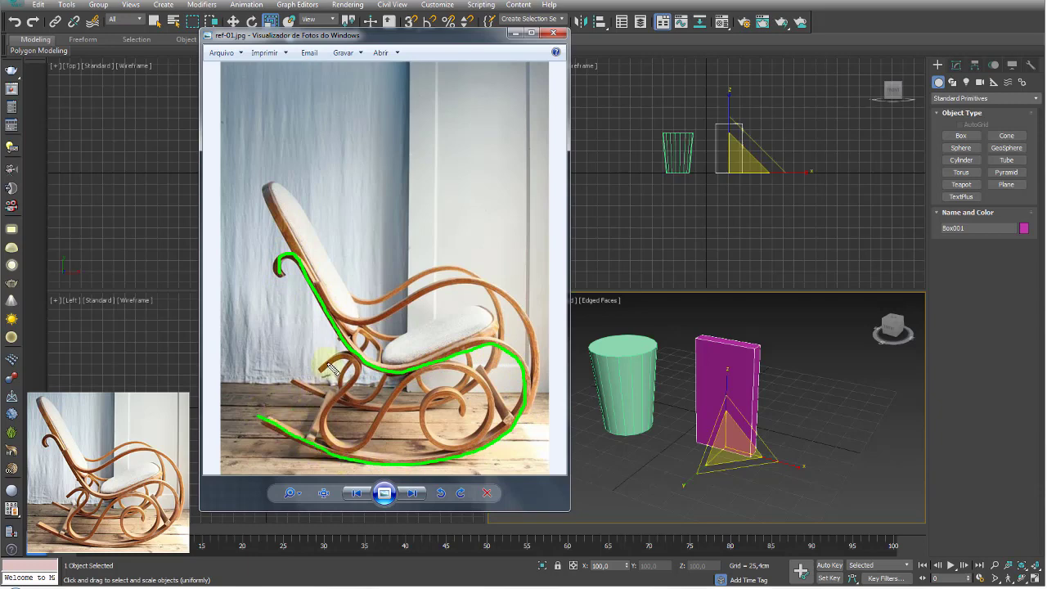
mouse_move(321, 372)
mouse_down()
mouse_move(342, 358)
mouse_move(353, 381)
mouse_move(329, 434)
mouse_move(360, 442)
mouse_move(401, 388)
mouse_move(454, 361)
mouse_move(486, 388)
mouse_move(491, 422)
mouse_move(449, 446)
mouse_move(420, 414)
mouse_move(455, 400)
mouse_move(461, 413)
mouse_up()
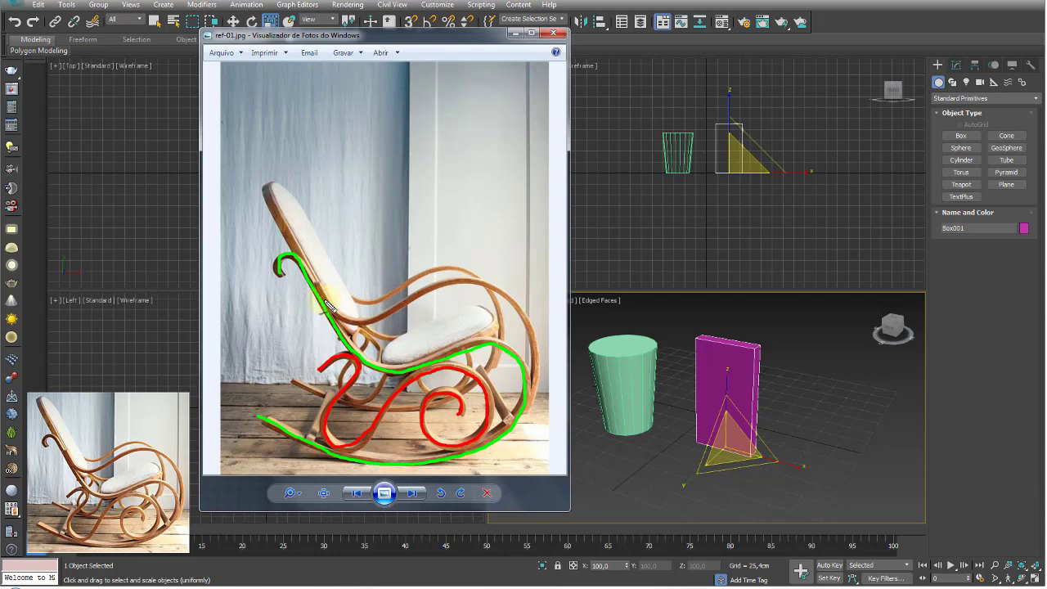
mouse_move(316, 280)
mouse_down()
mouse_move(342, 320)
mouse_move(473, 283)
mouse_move(506, 298)
mouse_move(539, 372)
mouse_move(532, 410)
mouse_up()
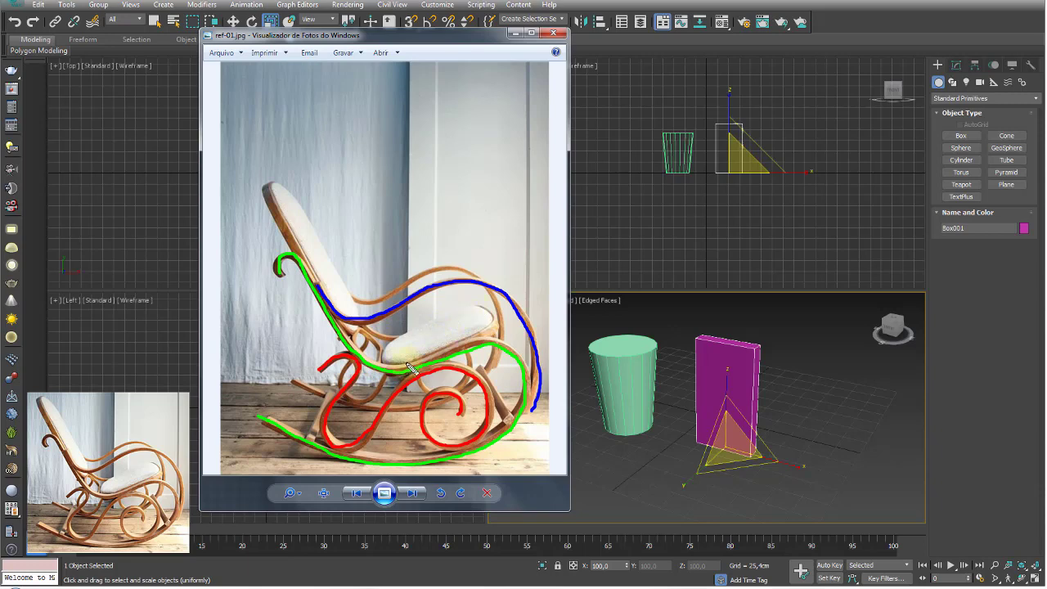
mouse_move(390, 370)
mouse_down()
mouse_move(388, 334)
mouse_move(456, 309)
mouse_move(497, 326)
mouse_up()
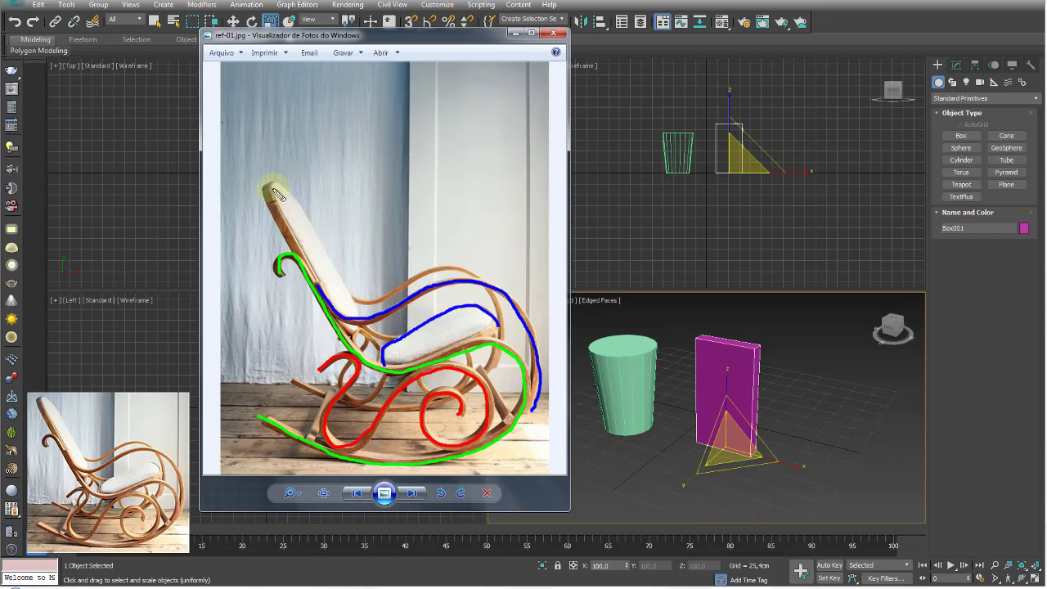
mouse_move(268, 190)
mouse_down()
mouse_move(339, 276)
mouse_move(356, 319)
mouse_up()
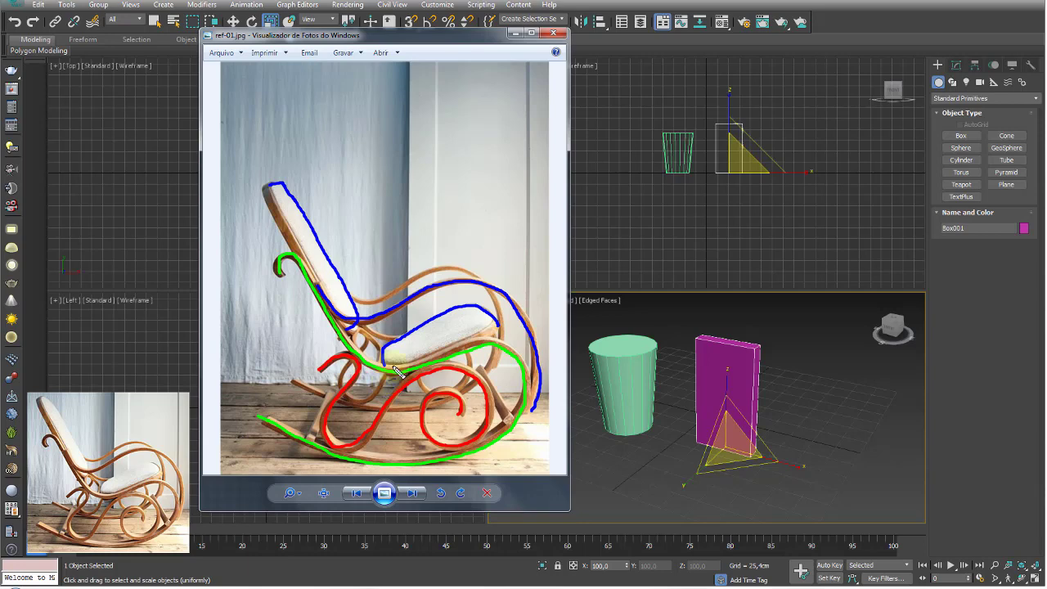
key(Escape)
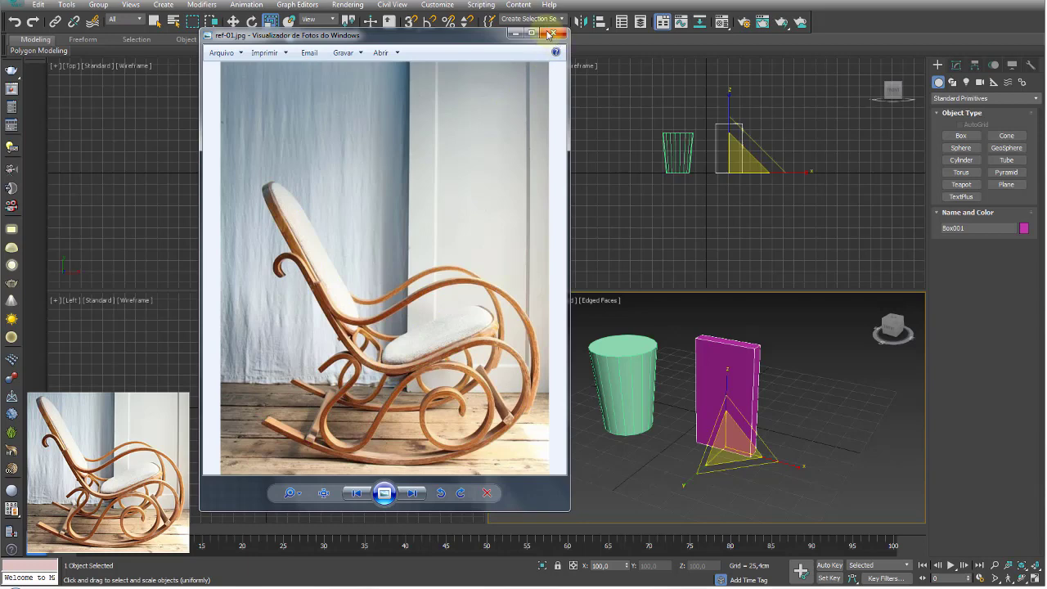
Step: Close the photo viewer, delete every object in the scene, and activate the Front view
click(517, 33)
key(ctrl+a)
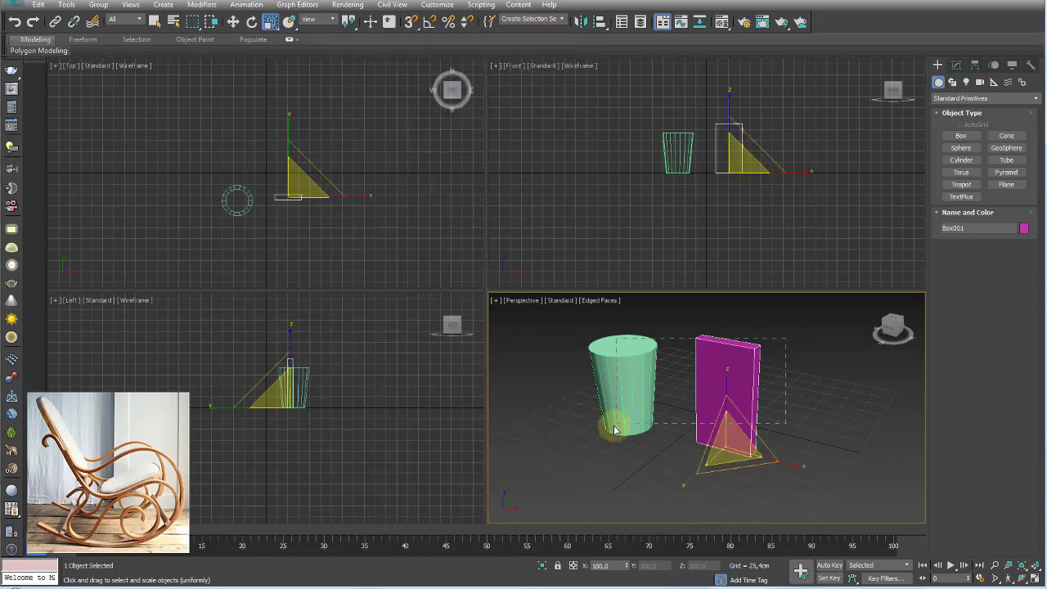
key(Delete)
mouse_move(683, 414)
alt+middle_down()
mouse_move(719, 409)
mouse_move(713, 390)
alt+middle_up()
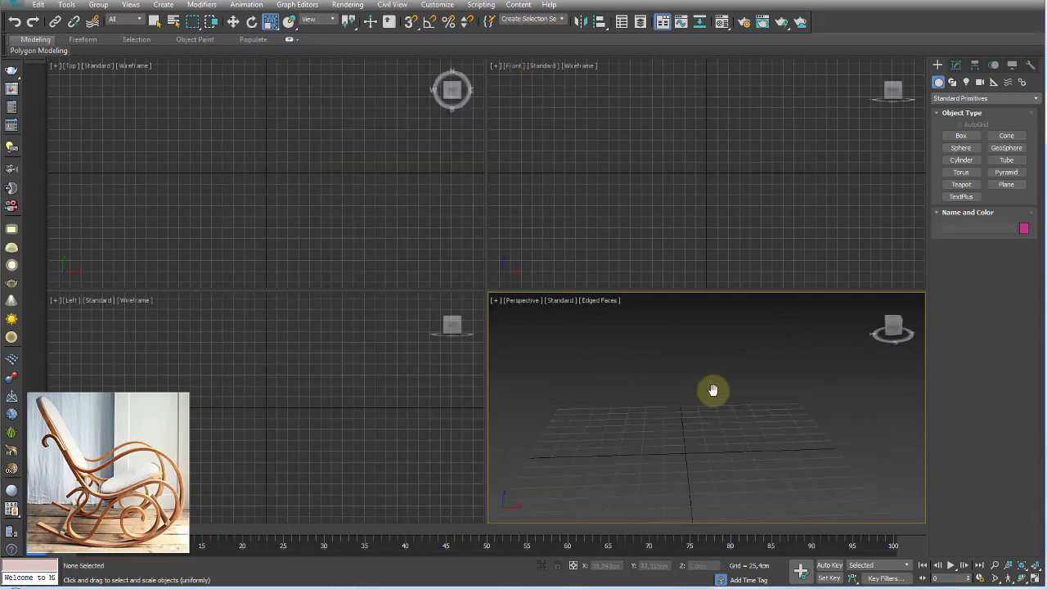
click(695, 193)
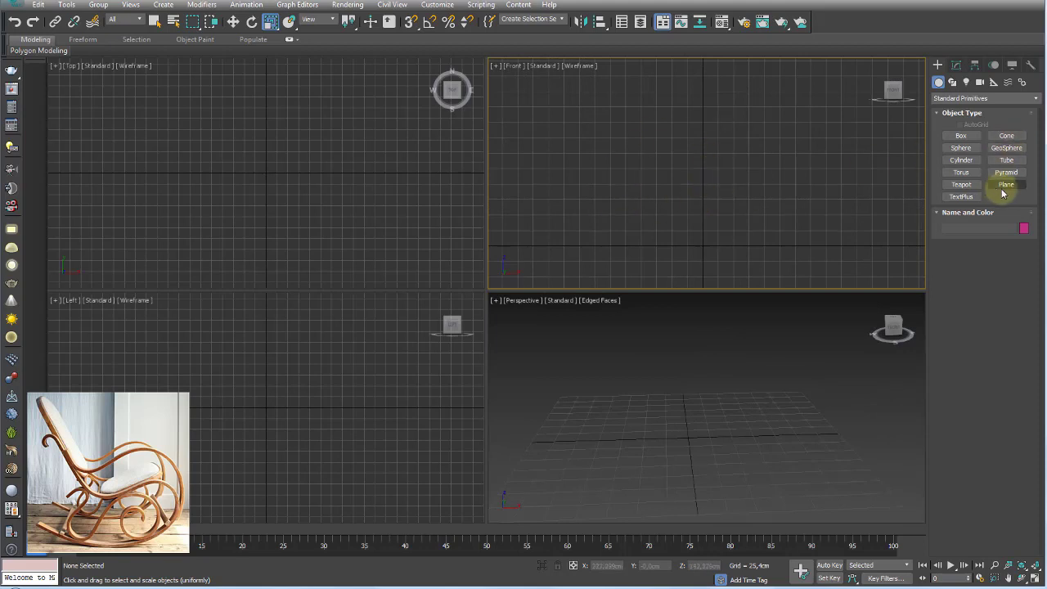
Step: Create a 218.4 square plane in the Front view with 1 length and 1 width segment
click(1006, 184)
drag(727, 227, 737, 241)
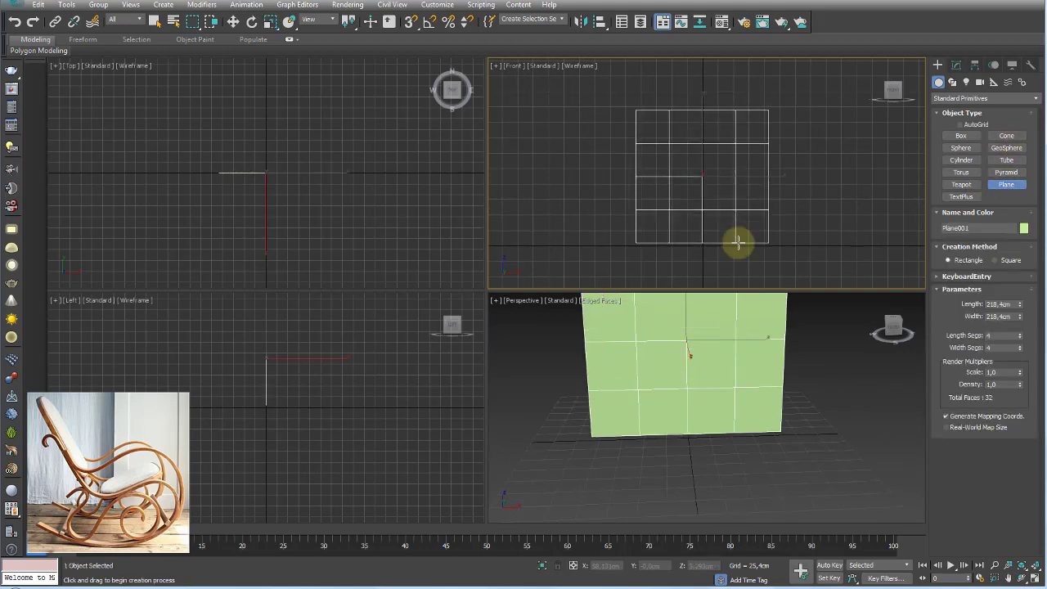
scroll(733, 356, up, 2)
drag(1023, 337, 1022, 360)
alt+middle_drag(737, 402, 644, 480)
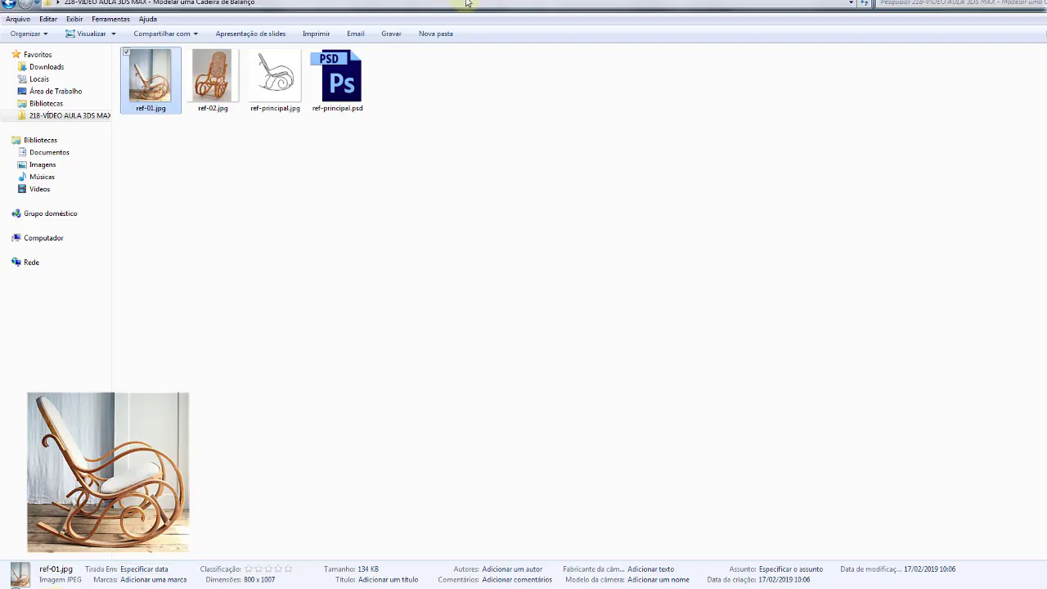
Step: Bring the reference folder in front of 3ds Max as a smaller window
mouse_move(466, 4)
mouse_down()
mouse_move(661, 342)
mouse_move(306, 132)
mouse_up()
click(612, 407)
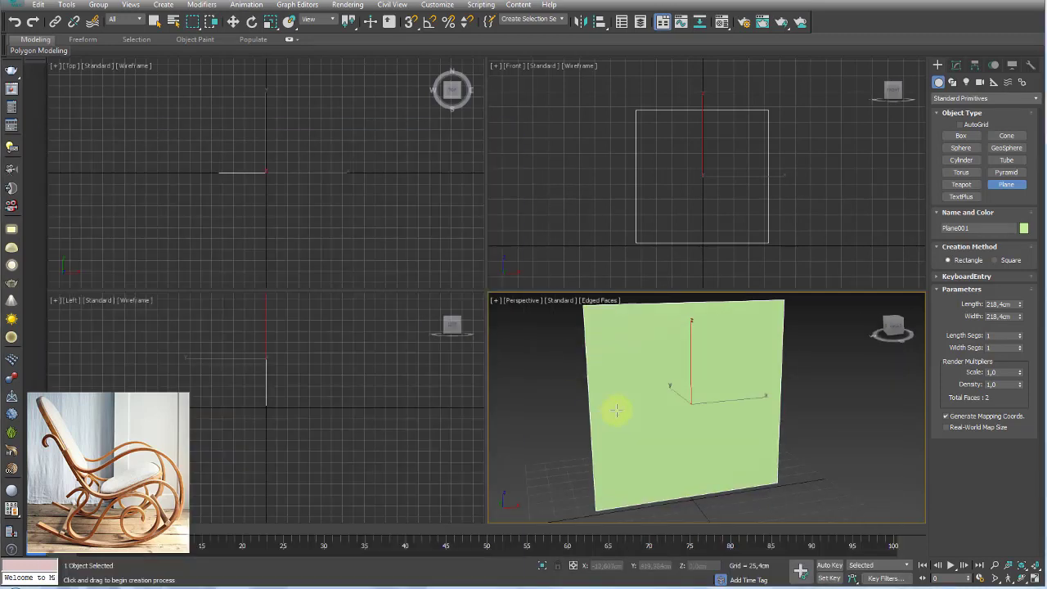
key(alt+Tab)
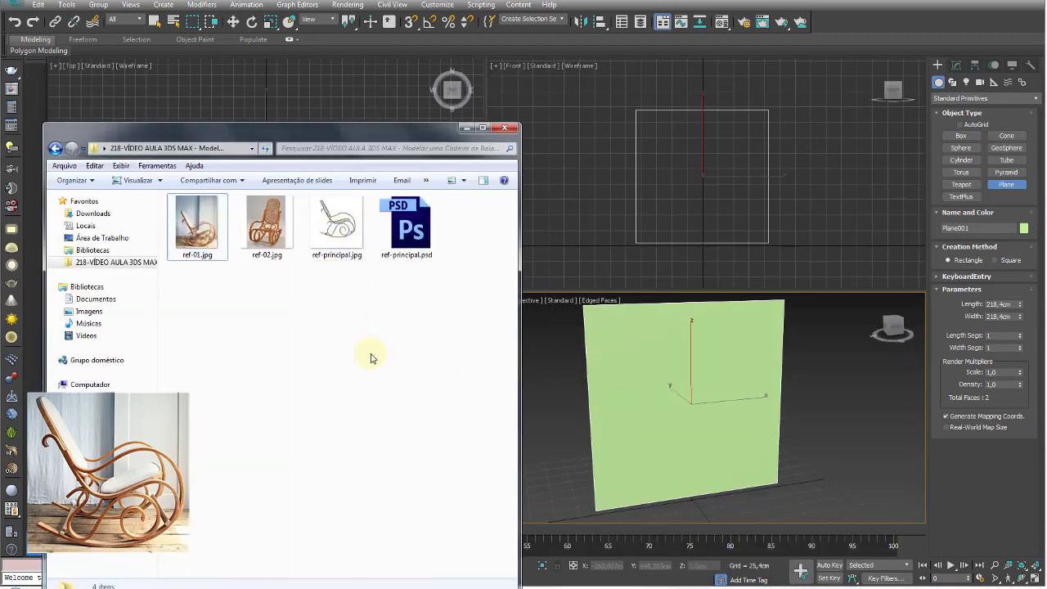
mouse_move(337, 225)
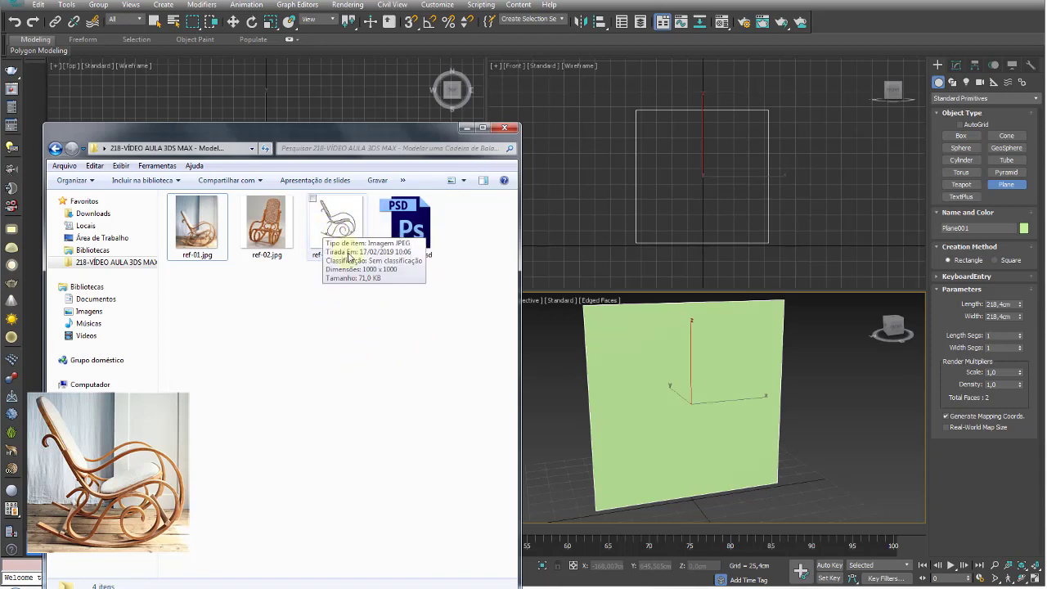
Step: Drop ref-principal.jpg onto the plane in the Perspective viewport as its texture
mouse_move(333, 222)
mouse_down()
mouse_move(677, 424)
mouse_move(685, 411)
mouse_up()
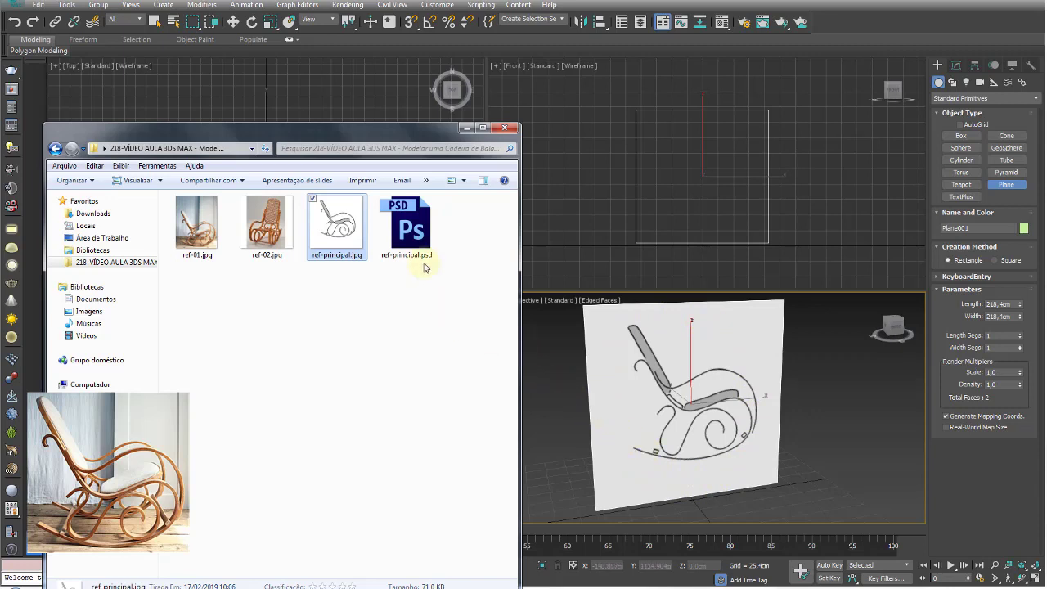
Step: Open ref-principal.psd in Photoshop and view the suporte, base and braço layers individually
double_click(415, 236)
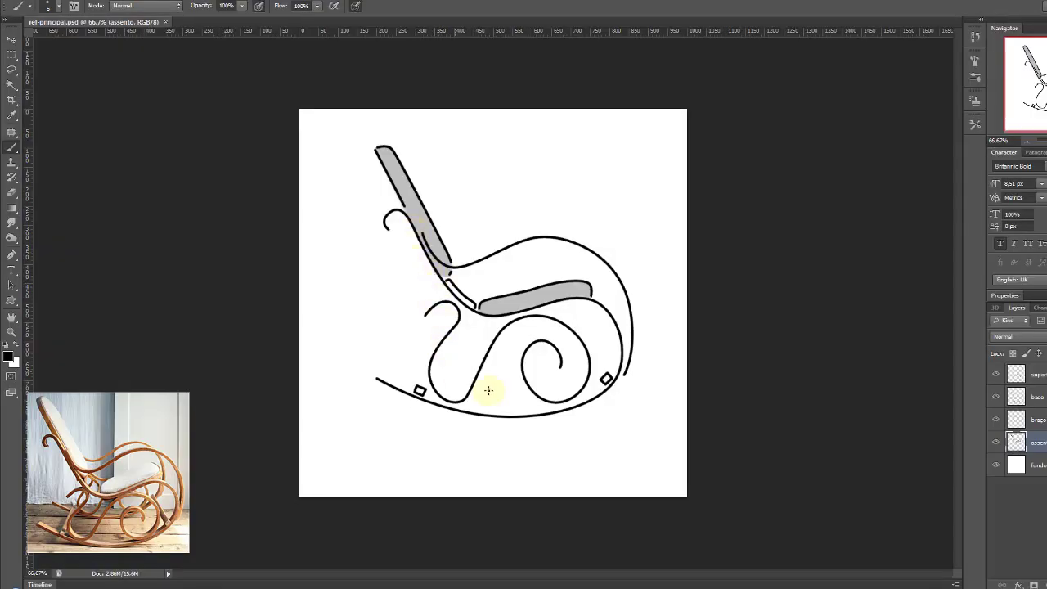
mouse_move(996, 374)
mouse_down()
mouse_move(996, 396)
mouse_move(996, 374)
mouse_up()
click(997, 448)
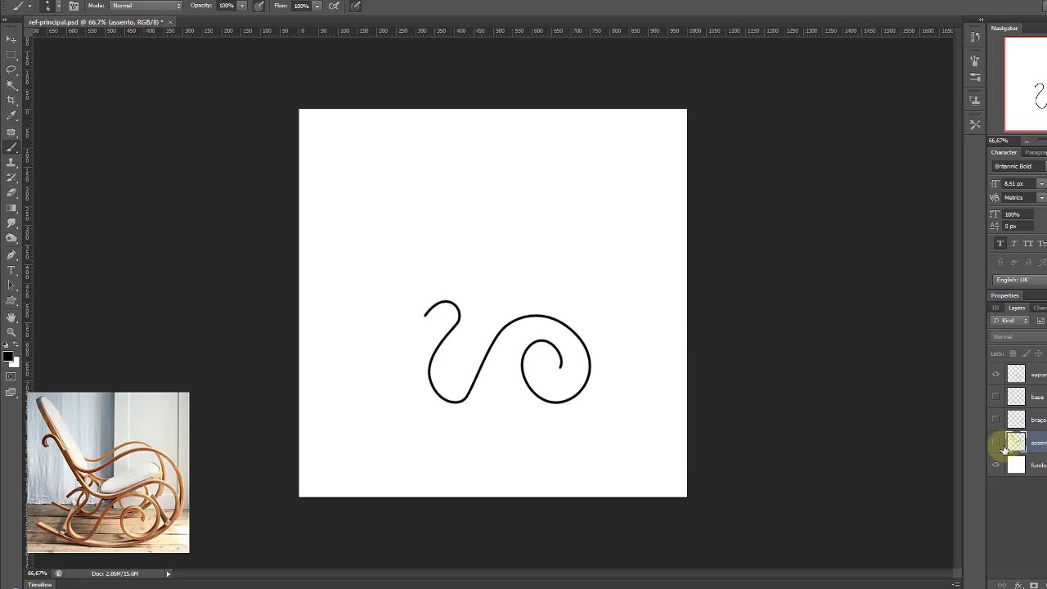
click(996, 397)
click(995, 398)
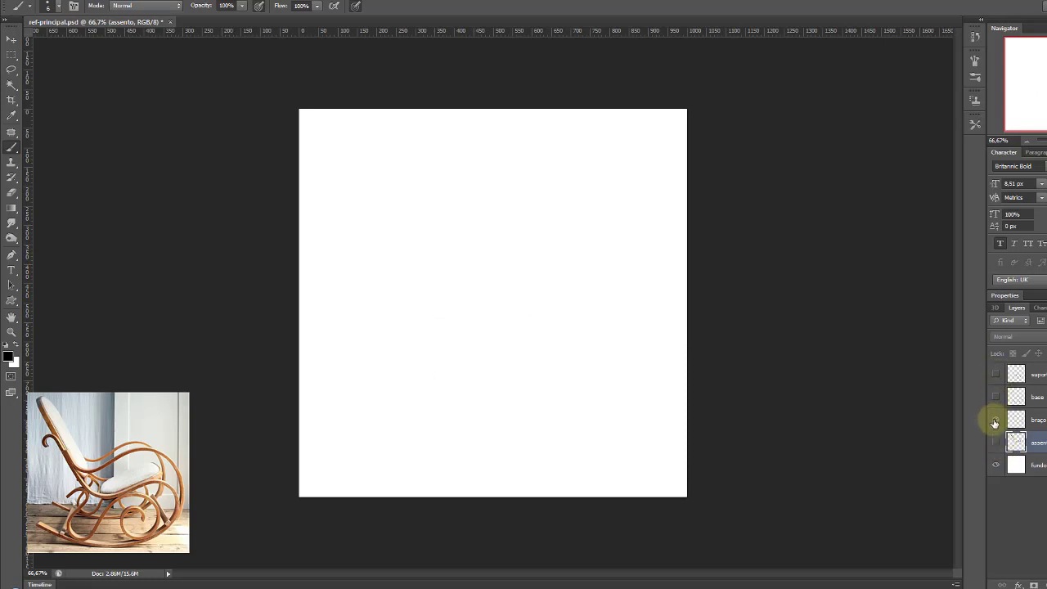
click(995, 419)
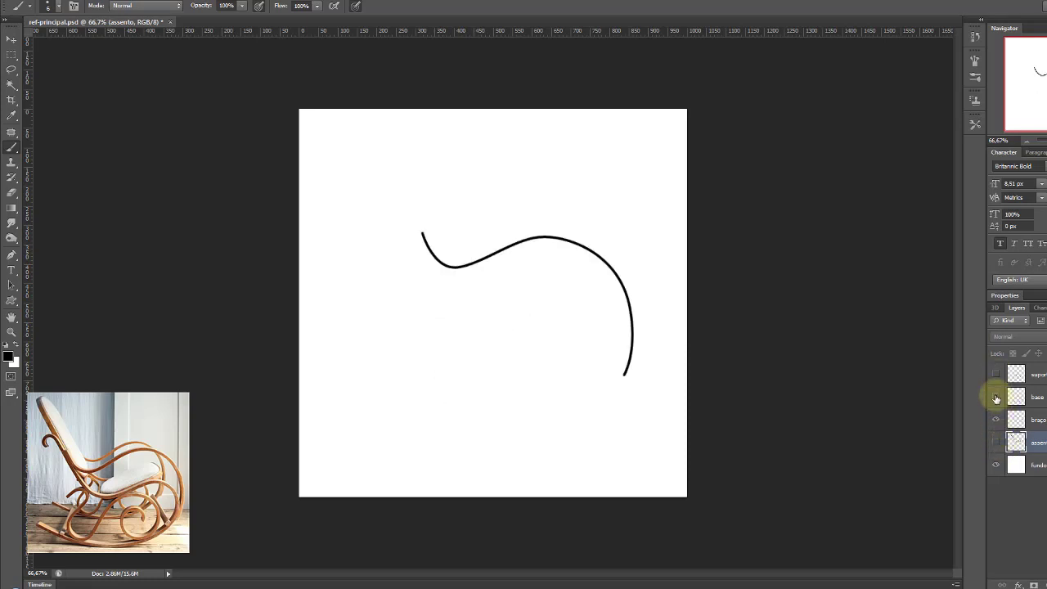
click(997, 399)
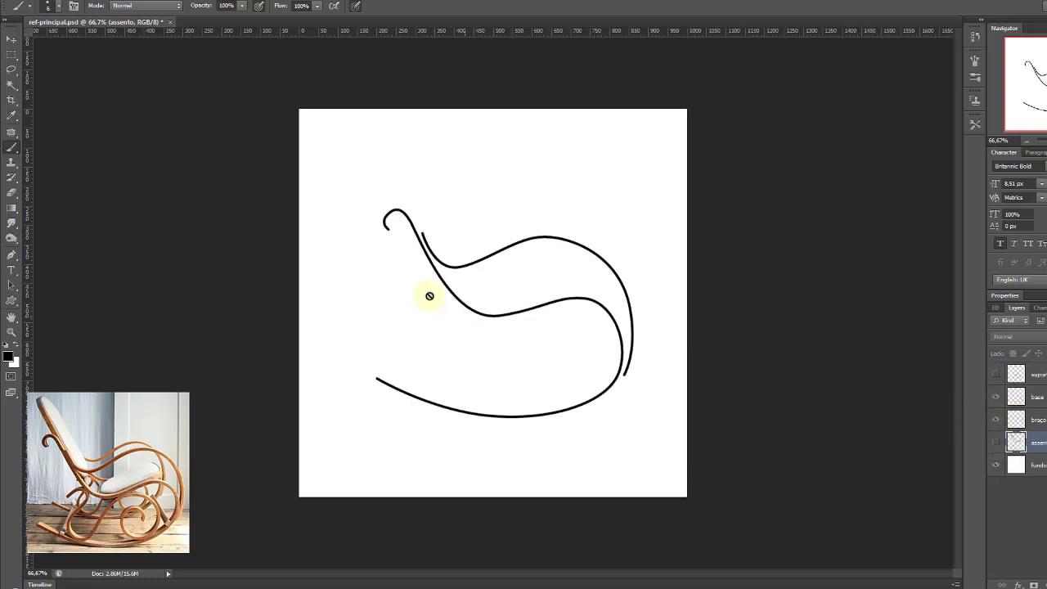
click(995, 377)
click(996, 442)
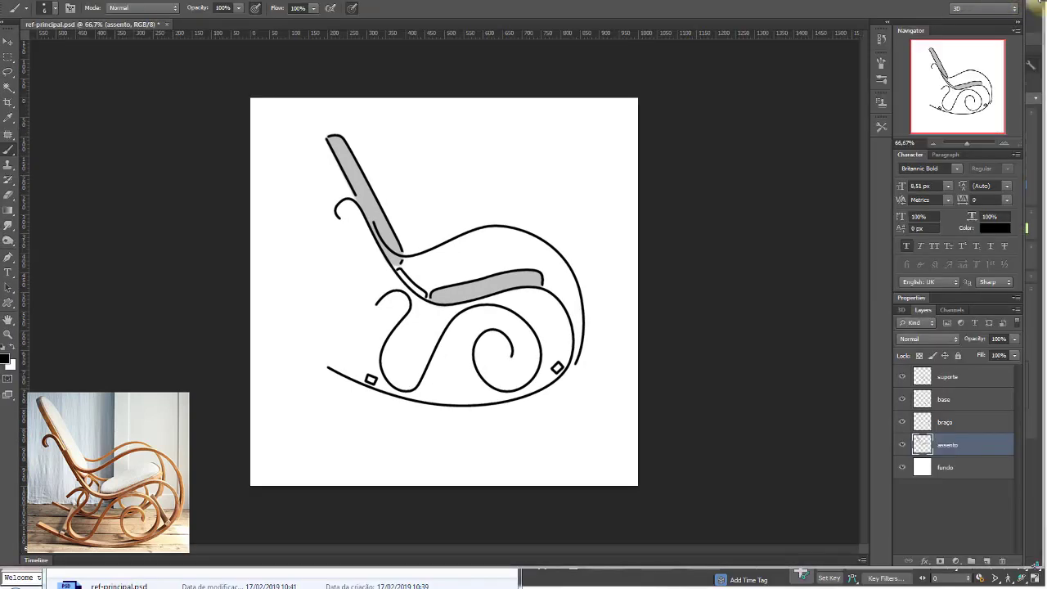
Step: Toggle the suporte, base, braço and assento layers again, then pick the Move tool
click(925, 376)
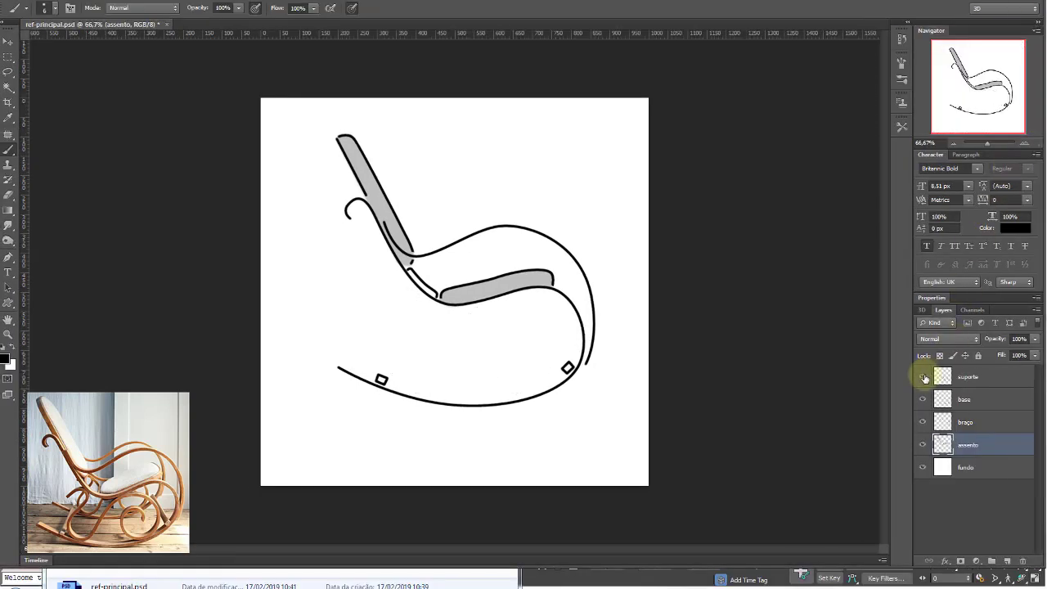
click(924, 378)
click(923, 399)
click(923, 399)
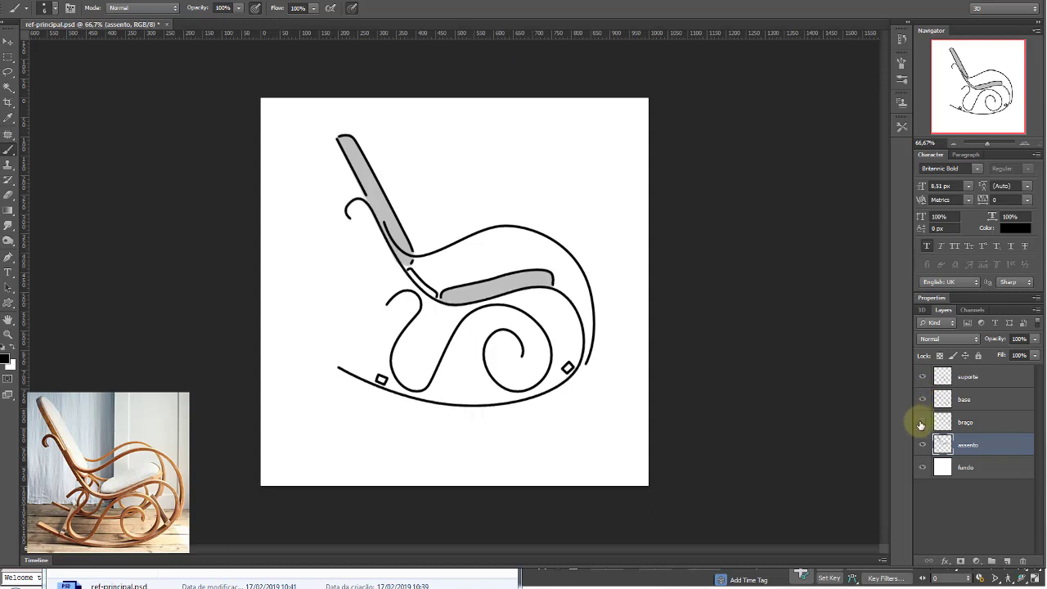
click(922, 423)
click(922, 422)
click(923, 444)
click(923, 444)
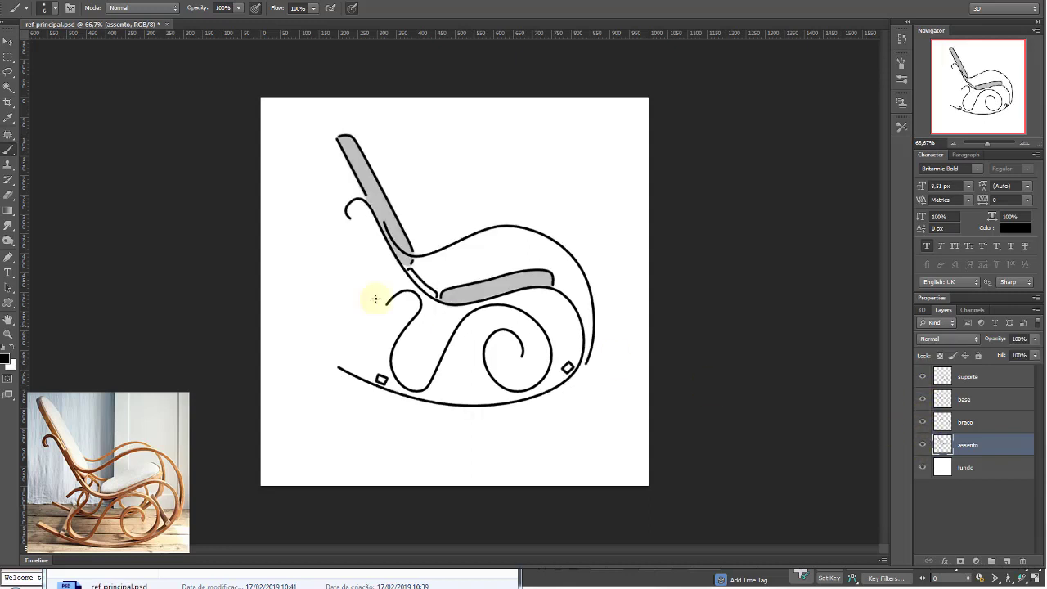
click(7, 43)
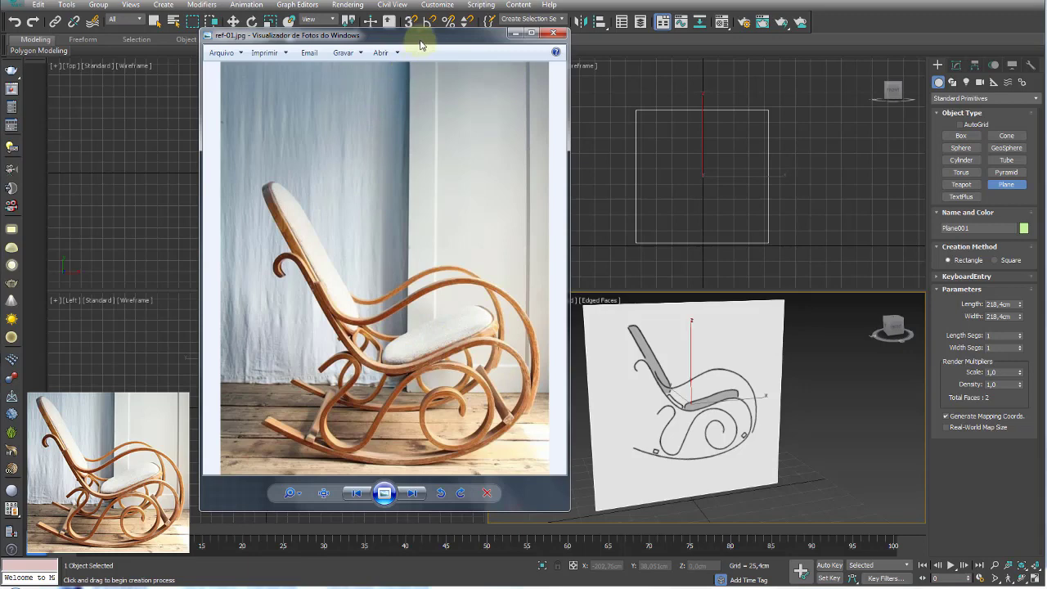
Step: Drag the ref-01.jpg Photo Viewer window further left
drag(421, 45, 347, 46)
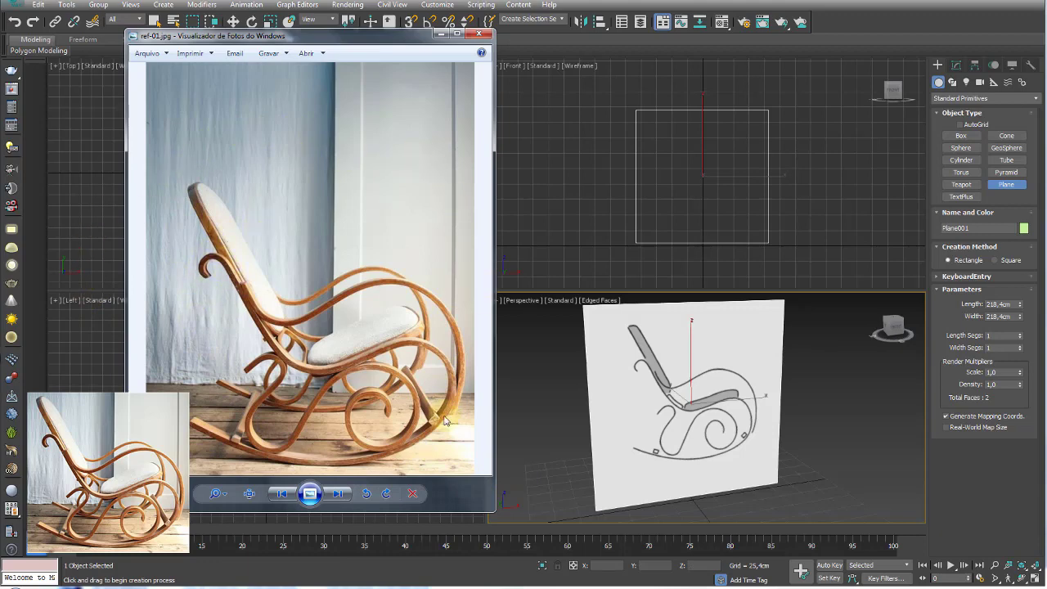
Step: Minimize the photo viewer and move the reference plane up along its Y axis
click(441, 33)
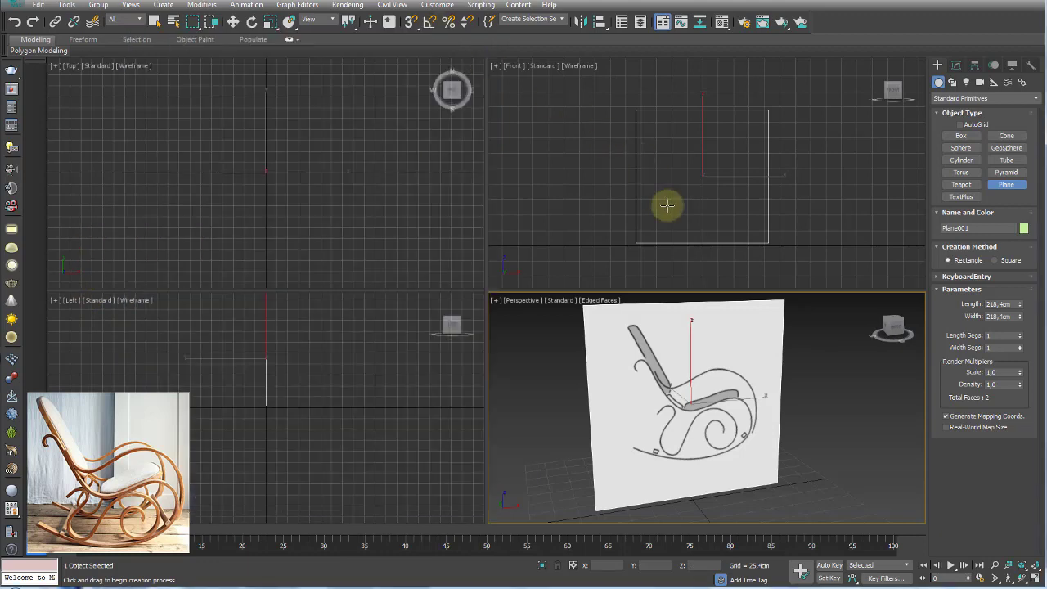
key(w)
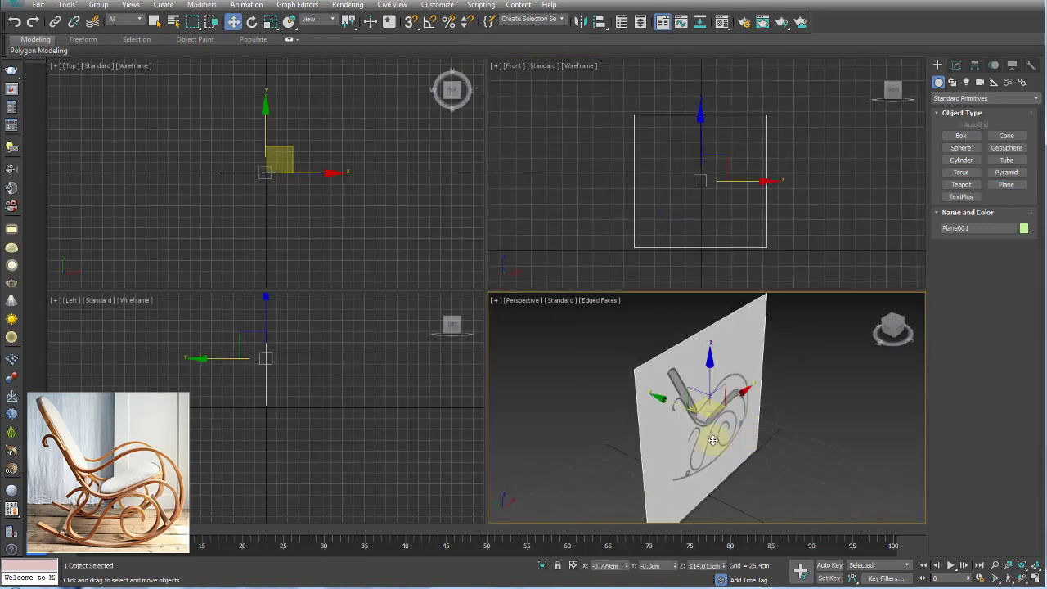
mouse_move(679, 409)
mouse_down()
mouse_move(573, 350)
mouse_move(543, 361)
mouse_up()
mouse_move(542, 361)
alt+middle_down()
mouse_move(667, 437)
mouse_move(633, 437)
mouse_move(666, 460)
mouse_move(679, 442)
mouse_move(640, 410)
alt+middle_up()
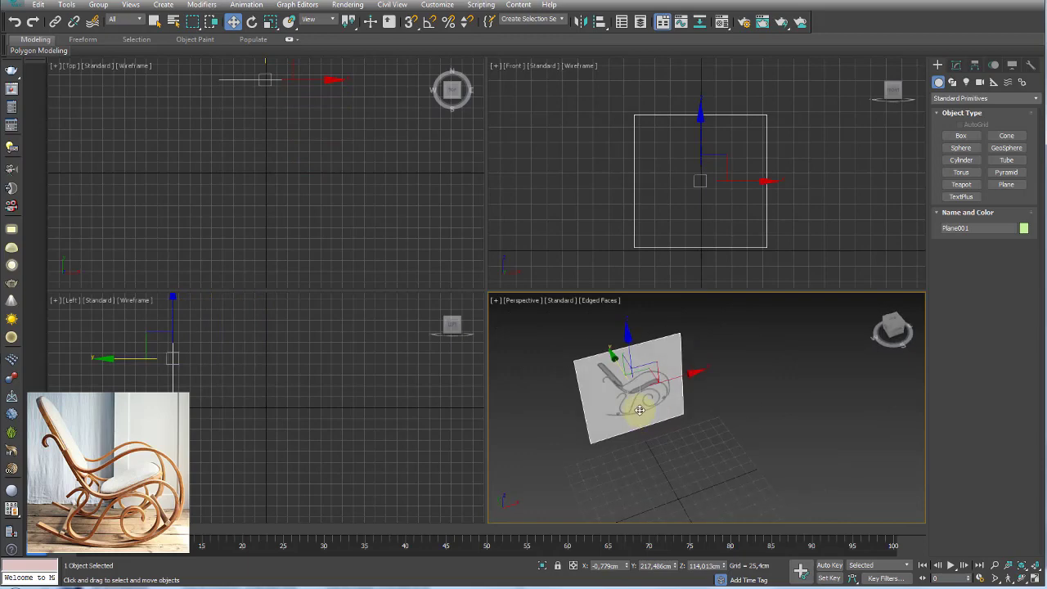
Step: Switch to a gridless, maximized Front view zoomed in on the chair drawing
key(f)
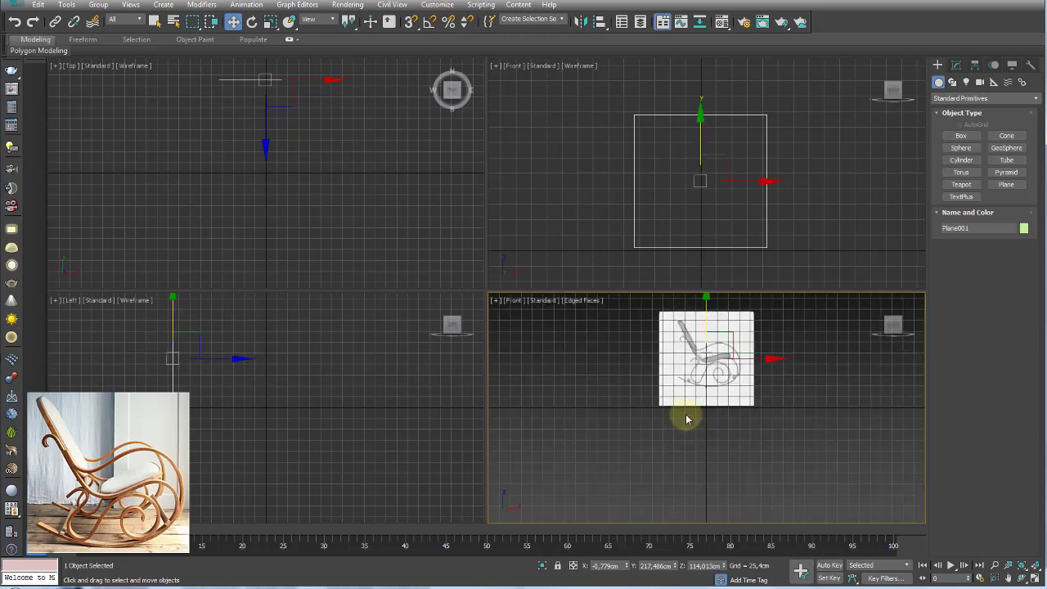
key(g)
key(g)
key(g)
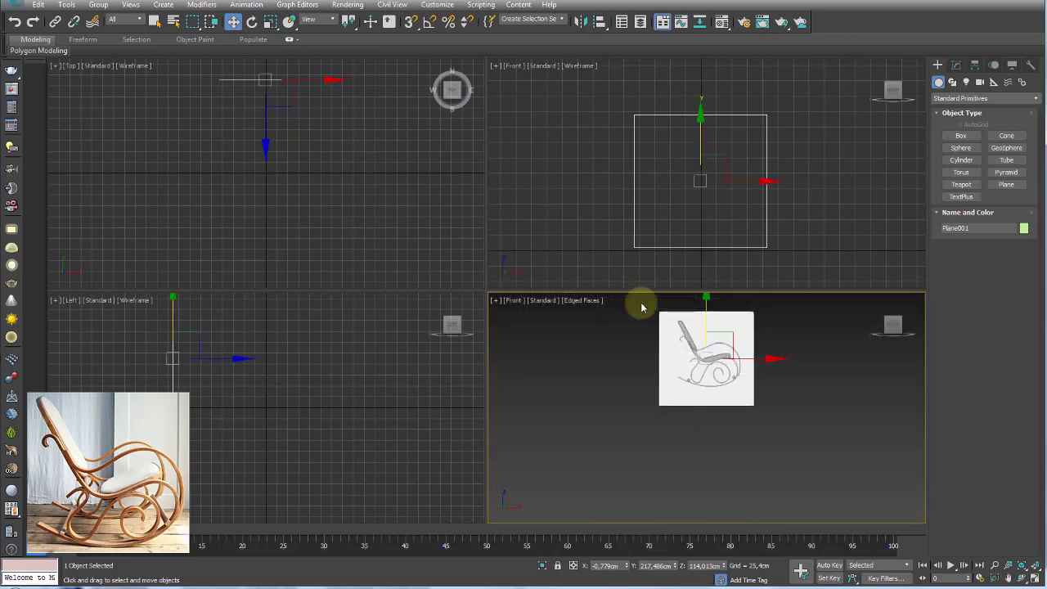
middle_drag(798, 398, 788, 437)
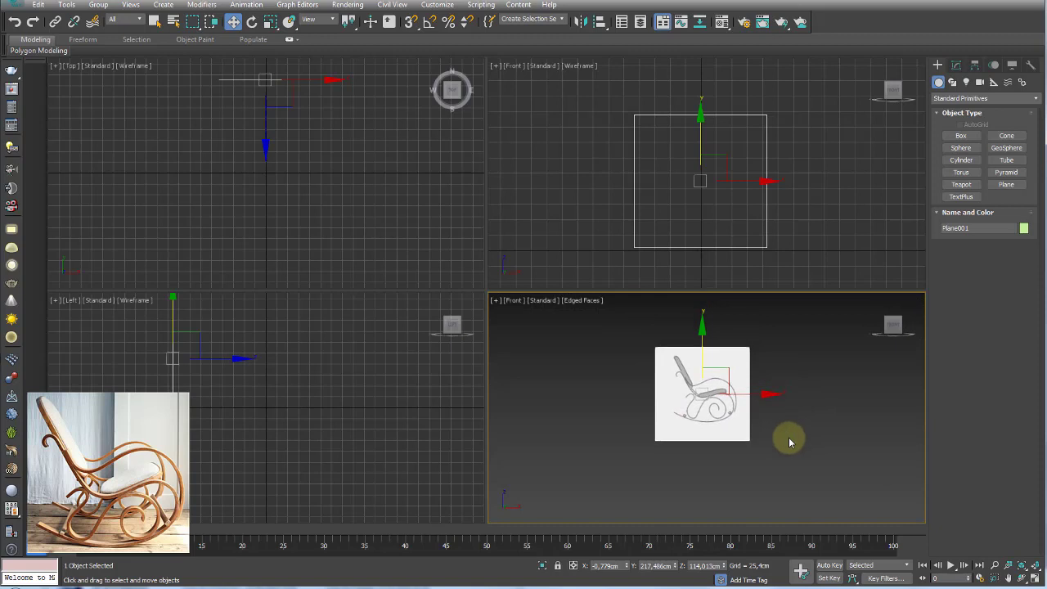
click(1038, 581)
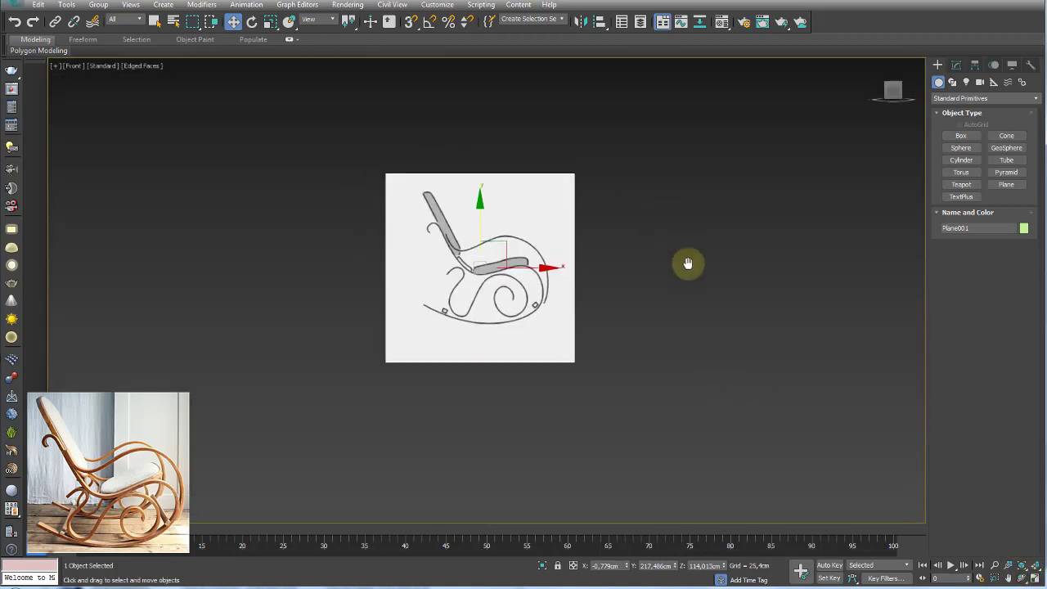
middle_drag(689, 262, 713, 292)
scroll(533, 311, up, 3)
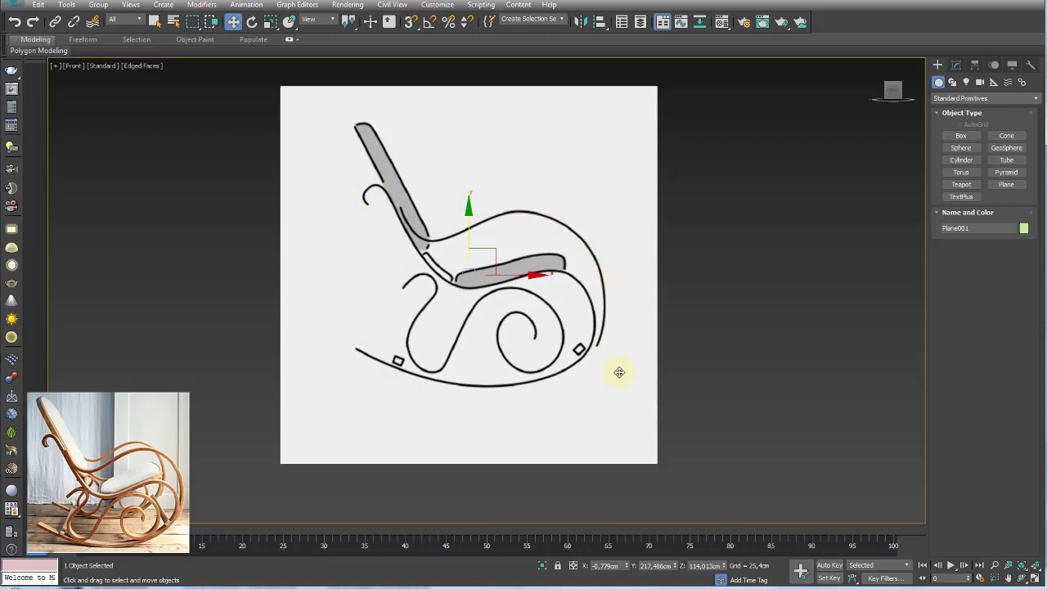
scroll(520, 302, up, 2)
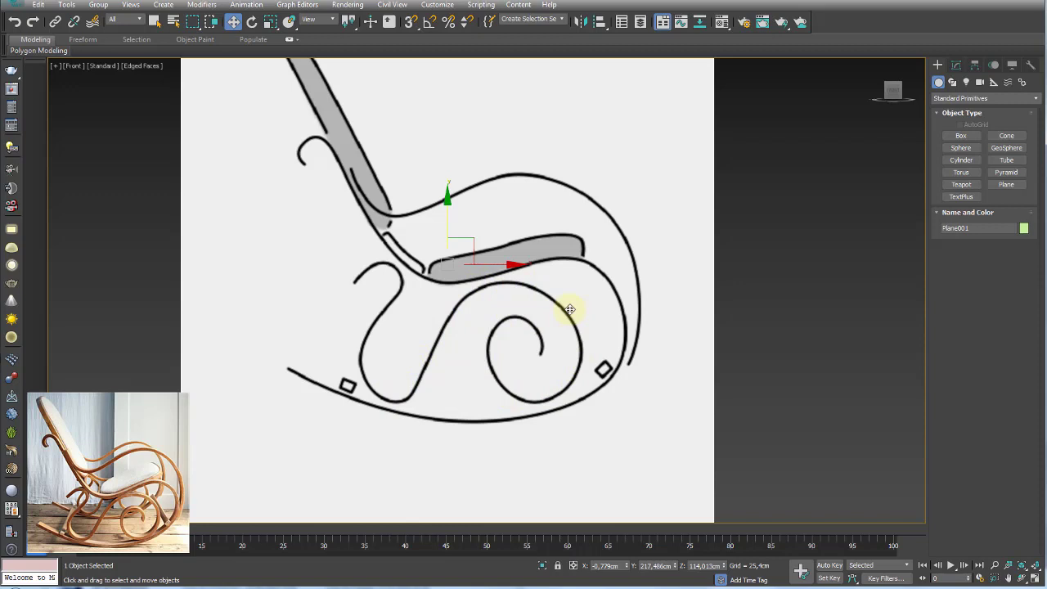
Step: Nudge the reference plane slightly up and to the right
click(956, 66)
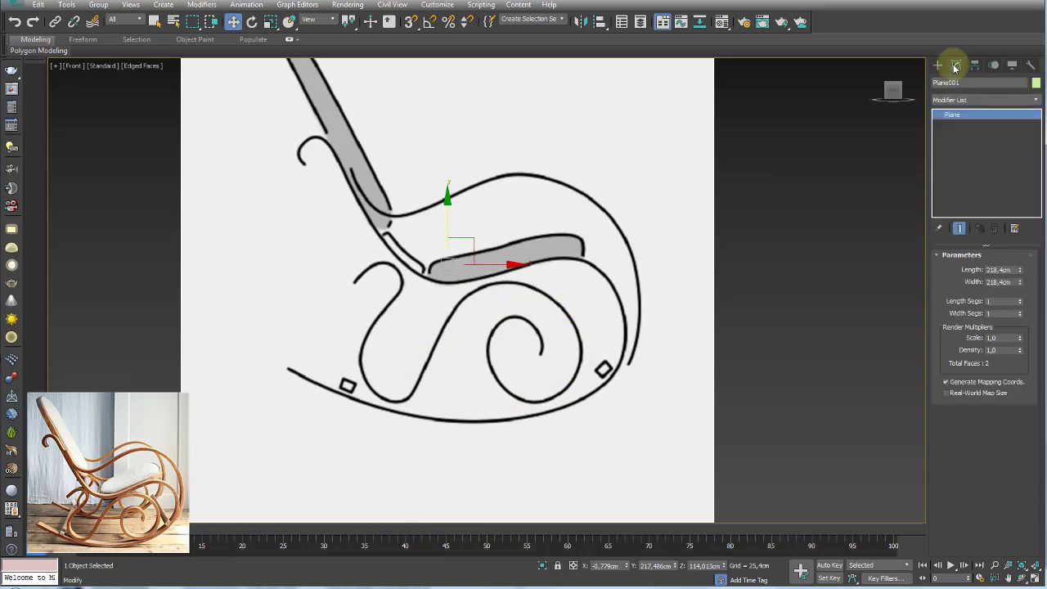
drag(294, 418, 313, 403)
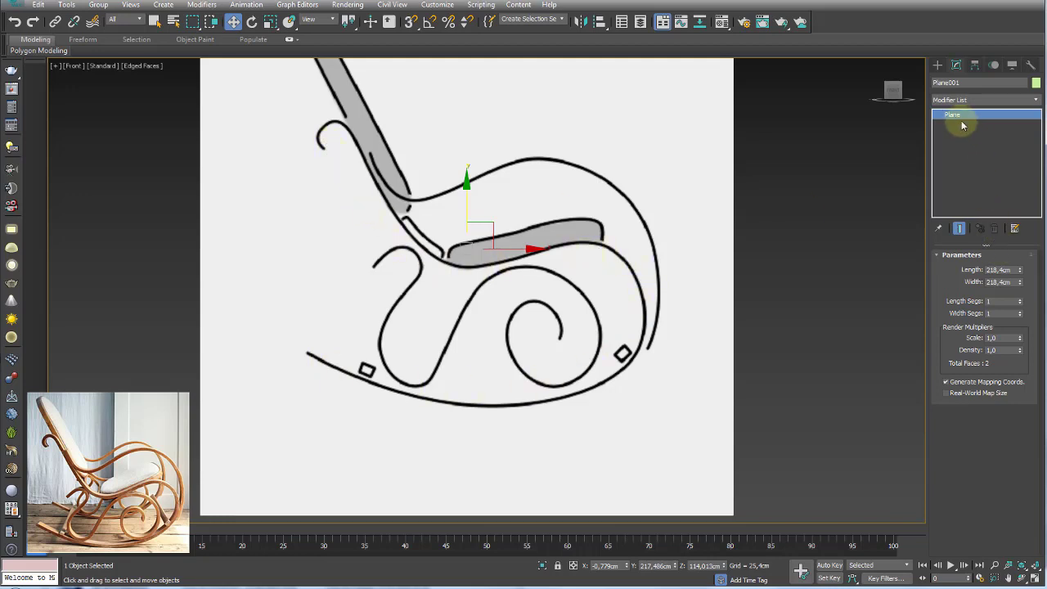
click(939, 65)
click(939, 65)
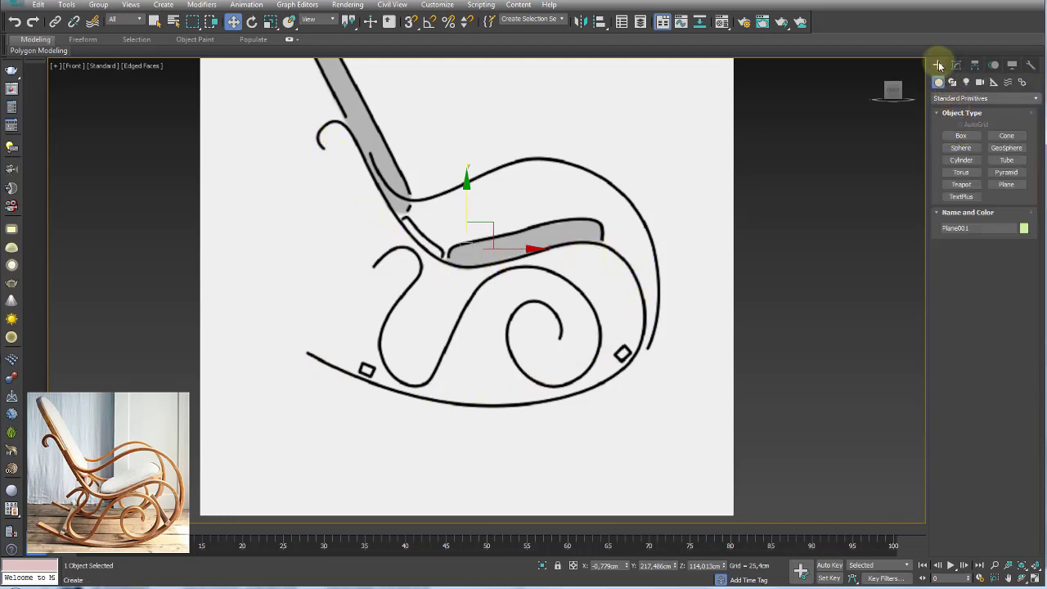
Step: Start a practice Line over the chair back in wireframe, placing sharp corner points
click(952, 82)
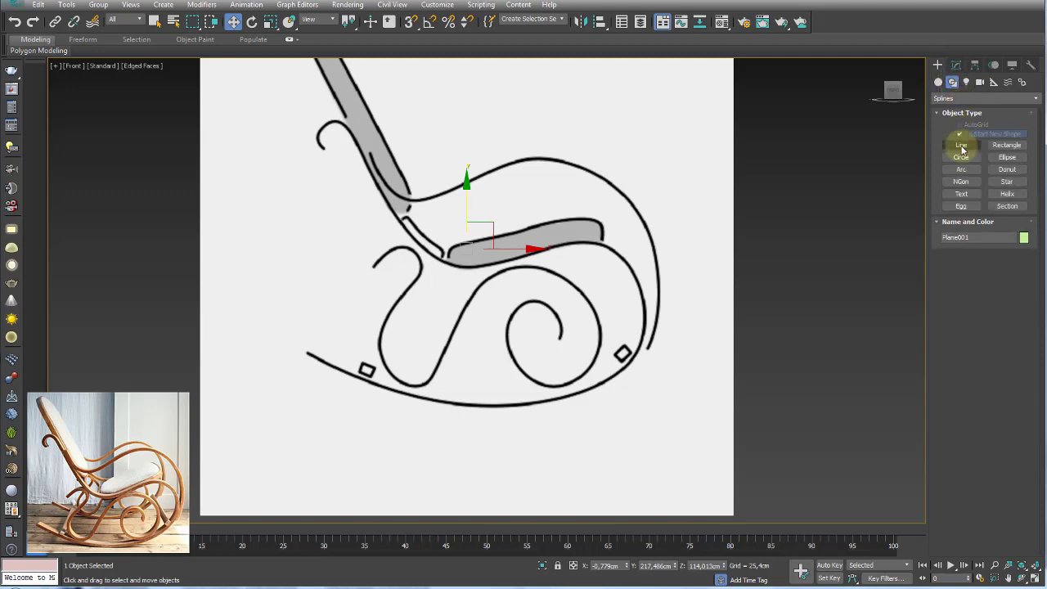
click(962, 145)
middle_drag(374, 199, 367, 264)
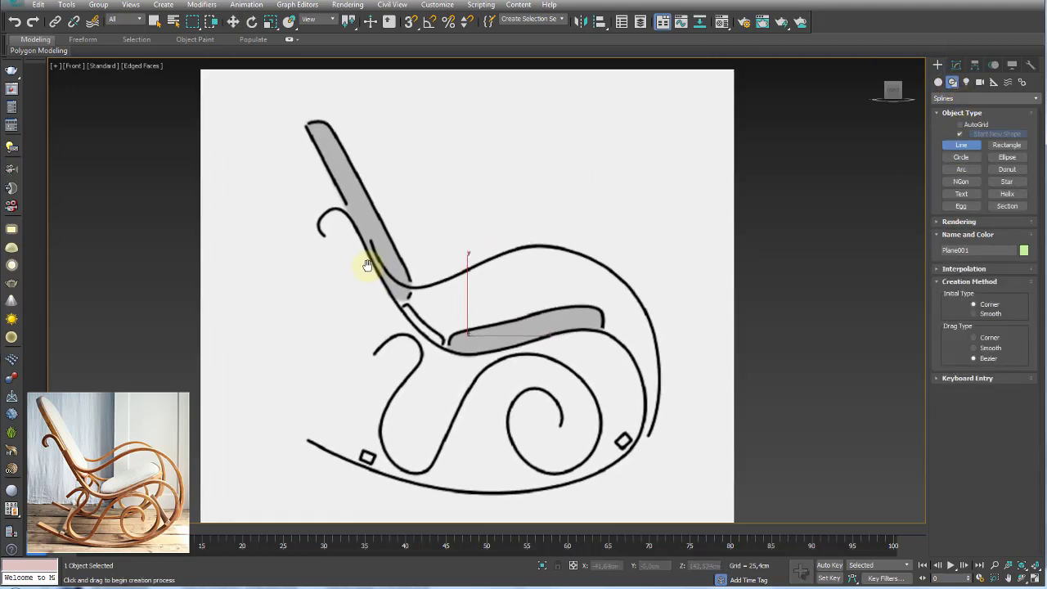
key(F3)
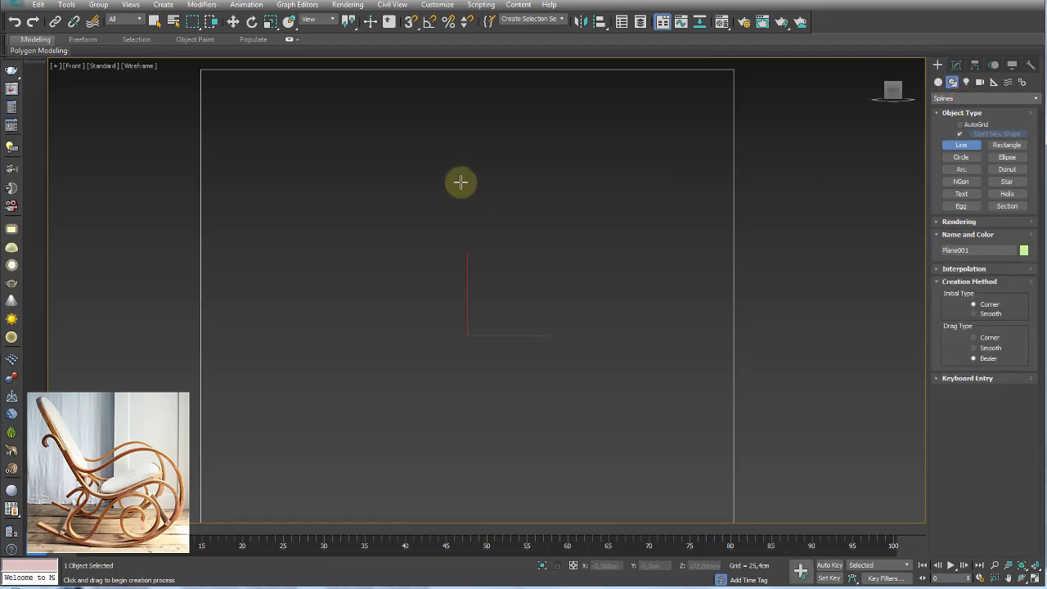
click(481, 152)
click(570, 147)
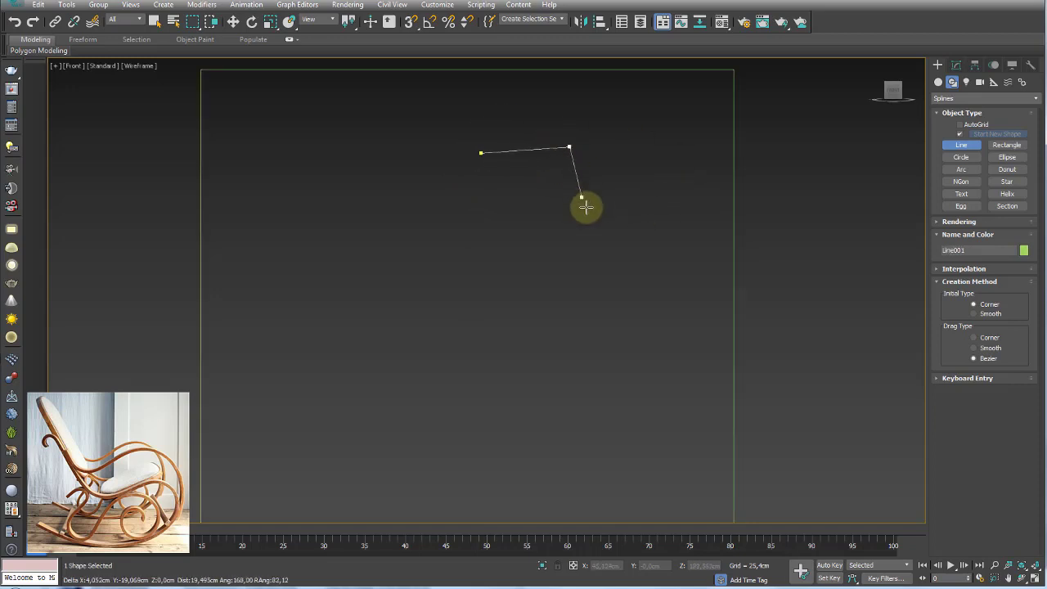
click(586, 218)
click(501, 242)
click(409, 214)
click(307, 129)
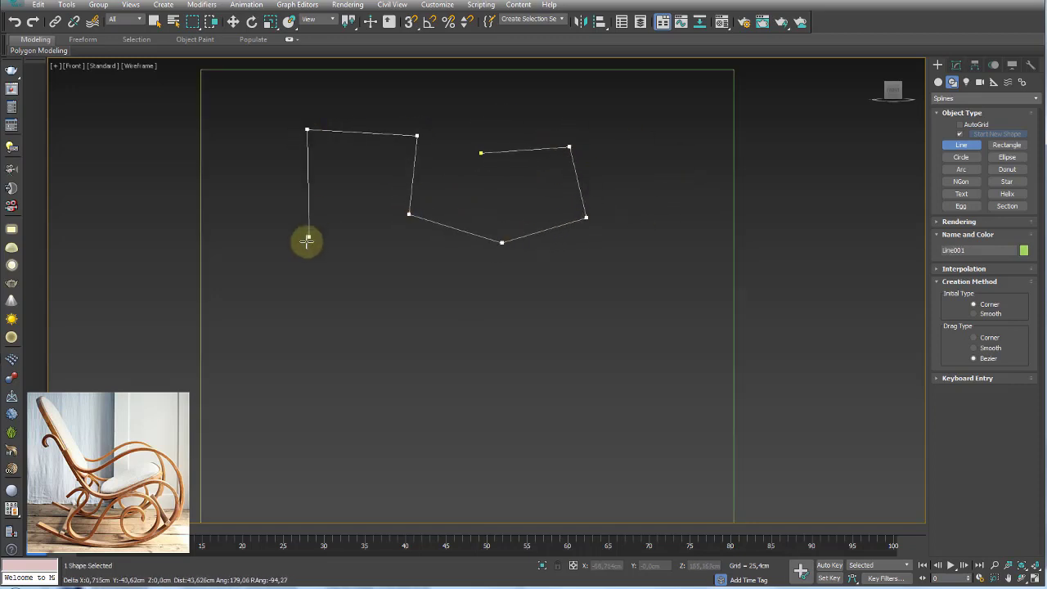
click(307, 242)
Step: Continue the practice line with looping Bezier curves and end it at the last point
mouse_move(448, 309)
mouse_down()
mouse_move(470, 333)
mouse_move(432, 344)
mouse_up()
click(470, 329)
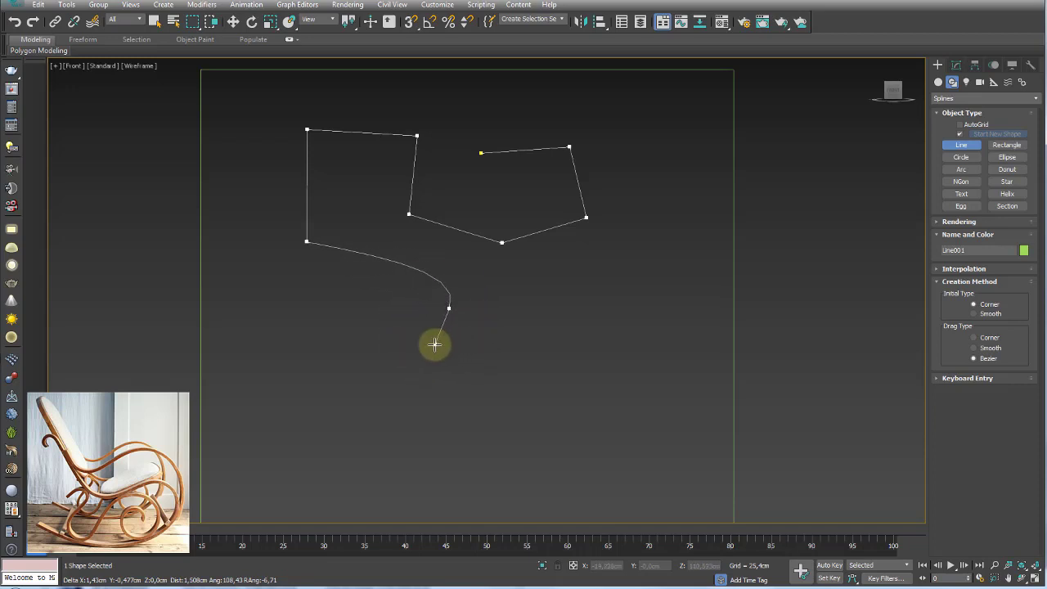
drag(364, 363, 367, 398)
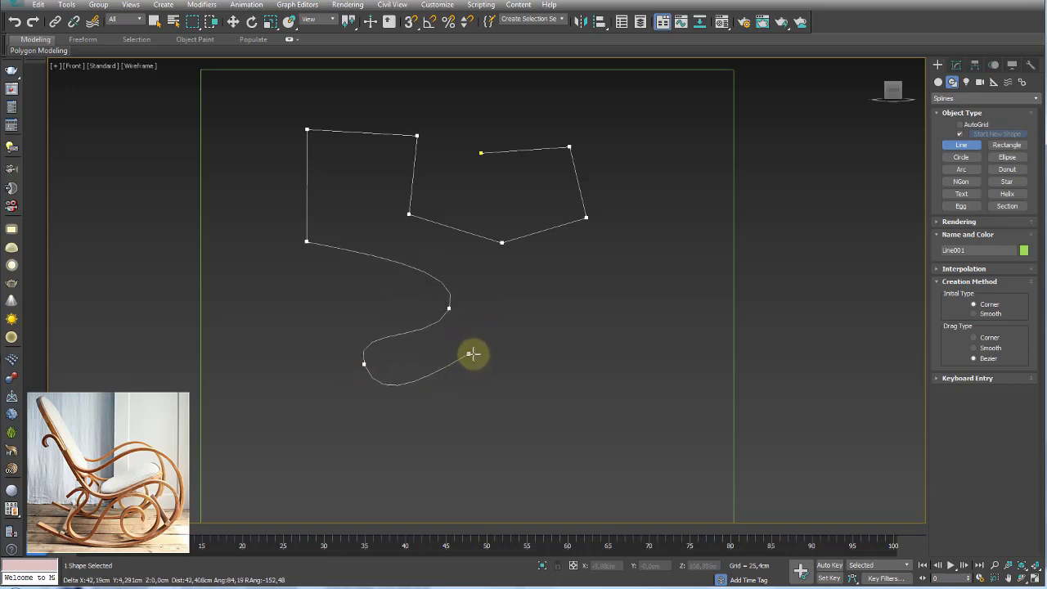
drag(476, 354, 510, 398)
click(377, 412)
drag(352, 446, 489, 409)
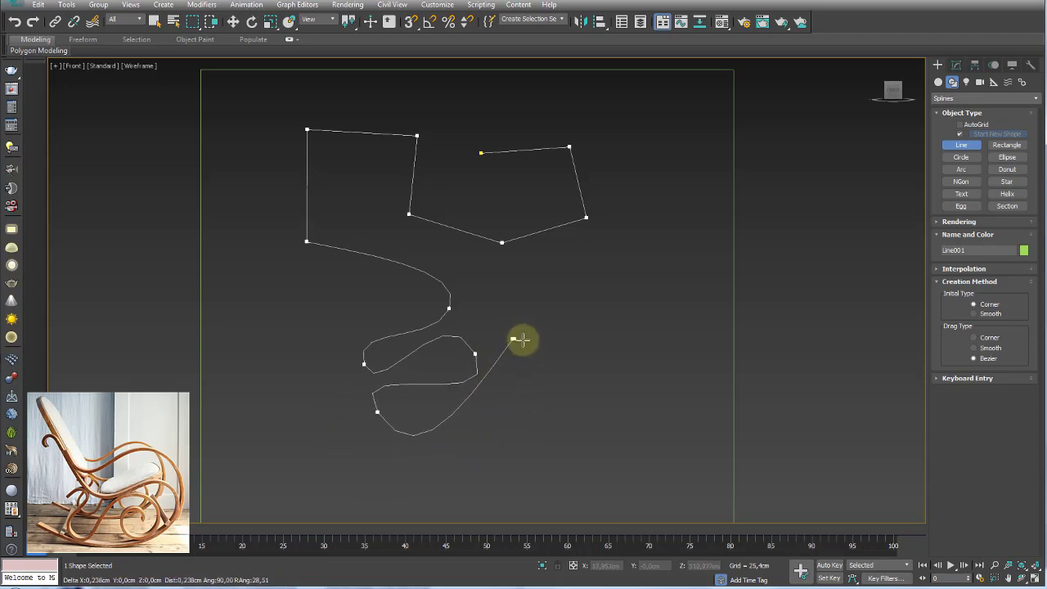
click(512, 337)
right_click(587, 331)
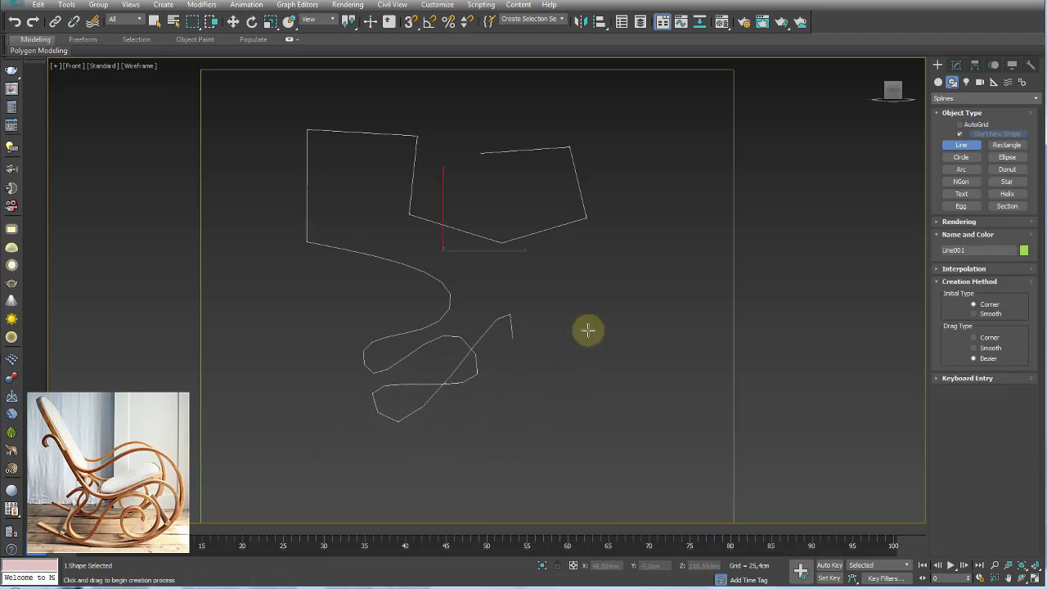
Step: Delete the practice lines and zoom into the reference plane
key(Delete)
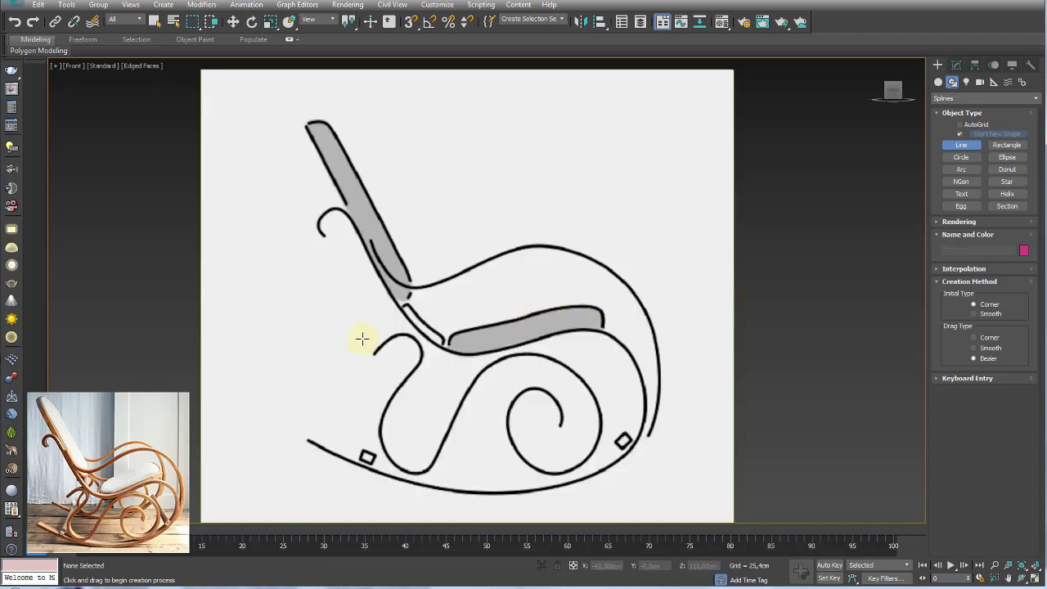
scroll(371, 297, up, 2)
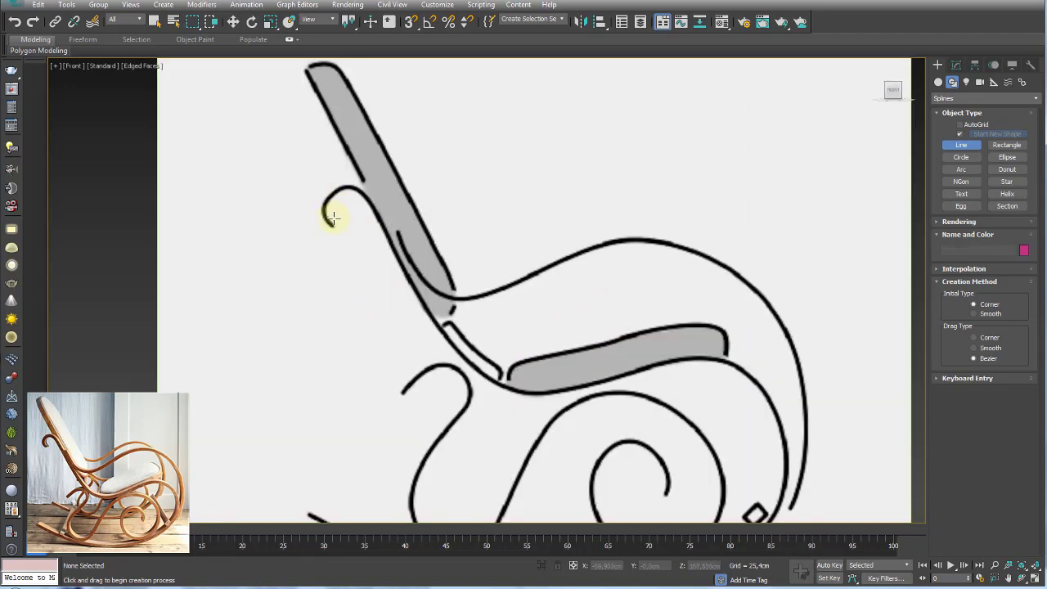
scroll(332, 217, up, 2)
scroll(328, 278, up, 1)
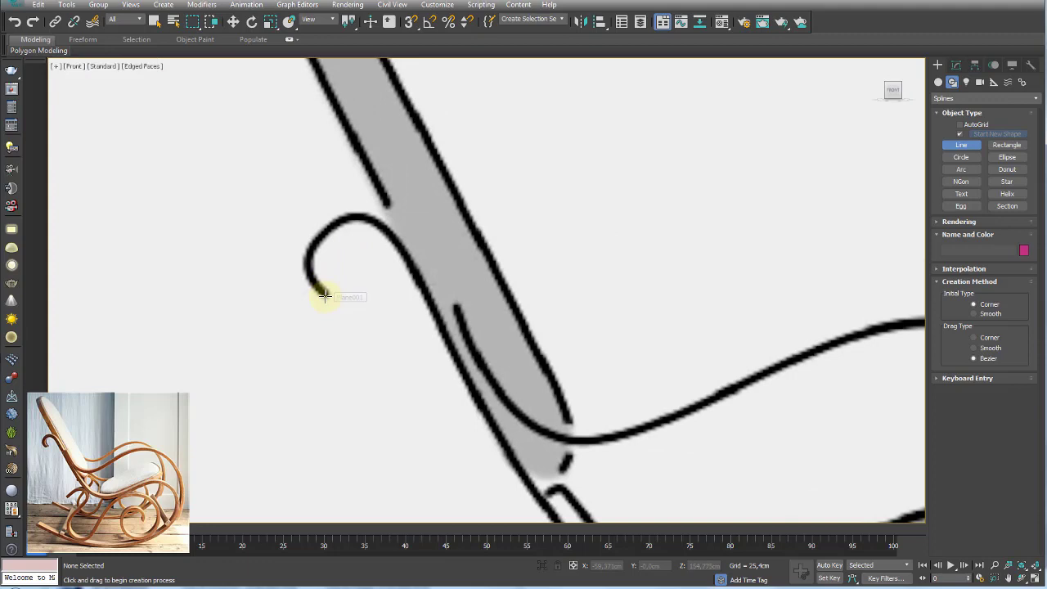
Step: Start Line001 at the back curl's tip, tracing down the chair back to the seat junction
click(325, 296)
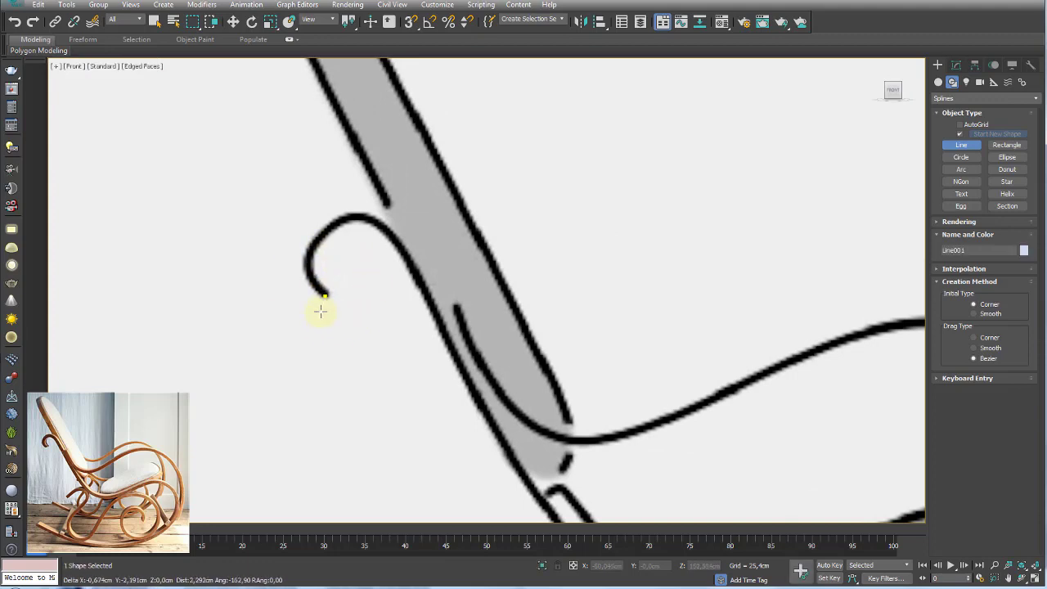
click(333, 225)
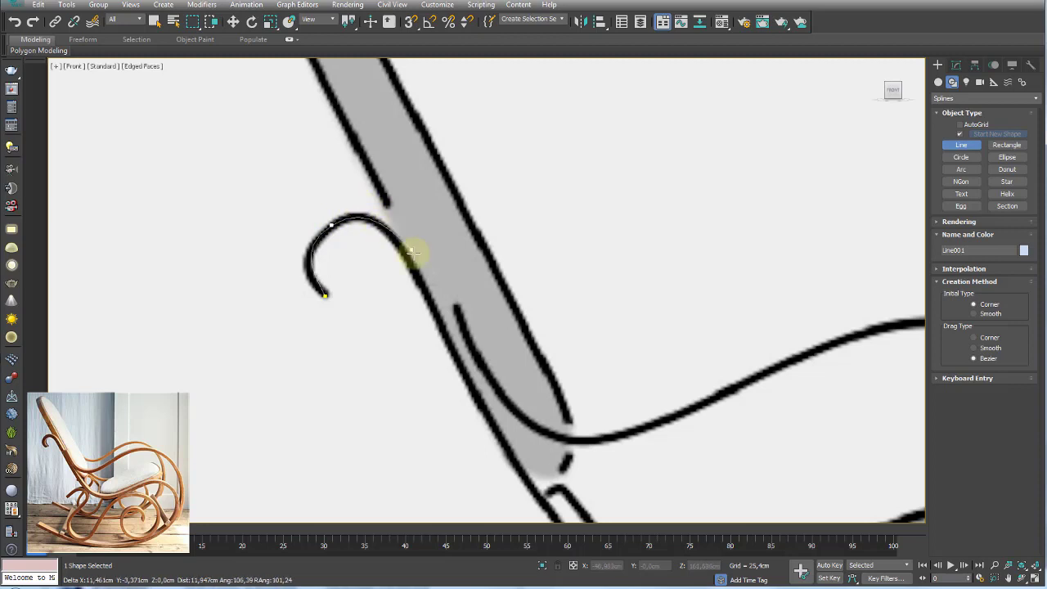
click(427, 296)
key(alt+b)
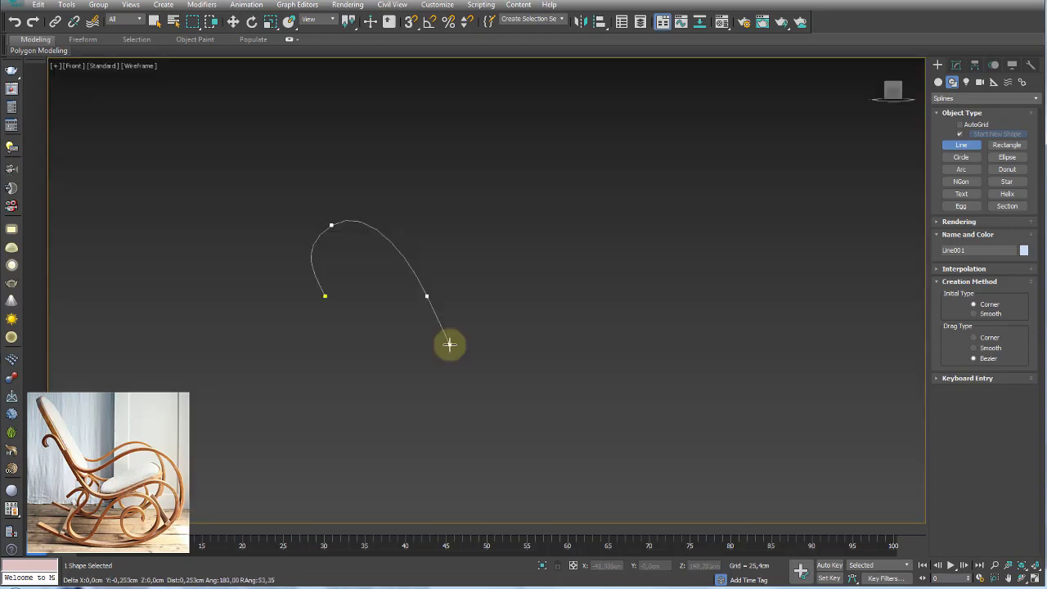
key(alt+b)
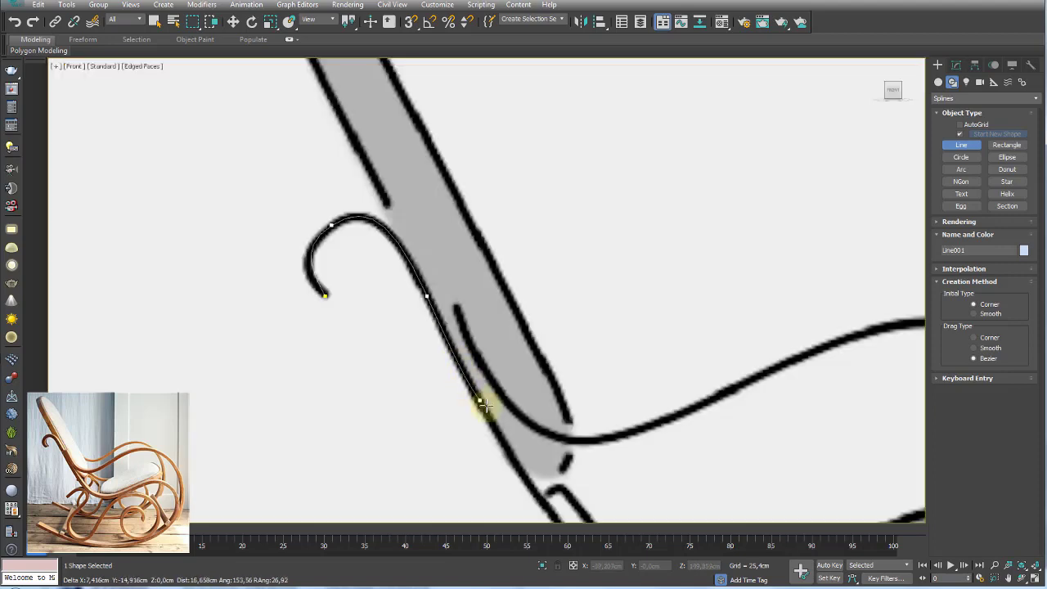
middle_drag(550, 458, 489, 317)
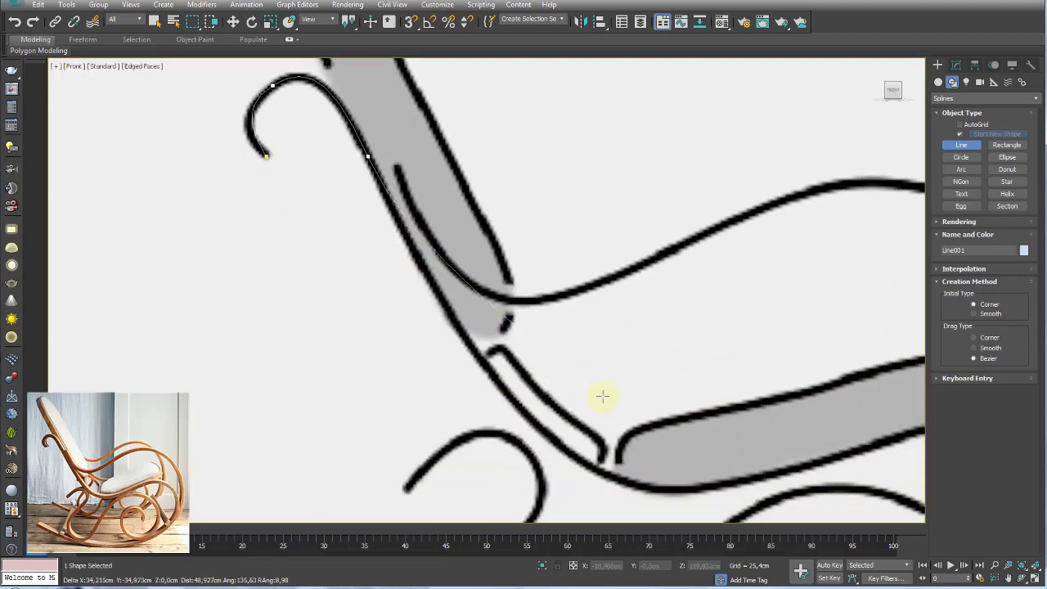
mouse_move(603, 397)
middle_down()
mouse_move(543, 320)
mouse_move(525, 327)
mouse_move(507, 283)
middle_up()
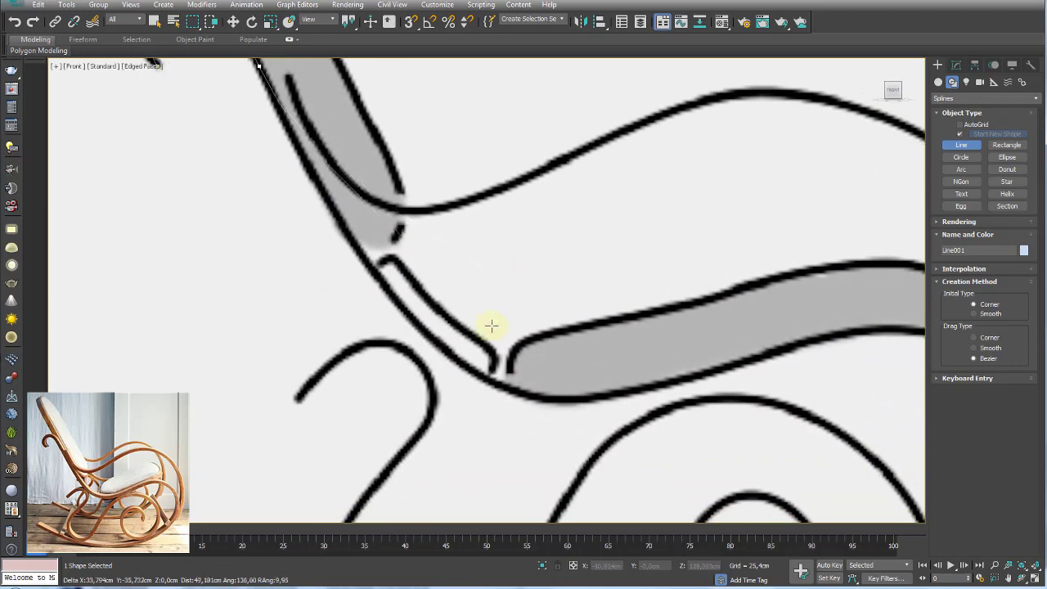
drag(481, 375, 560, 412)
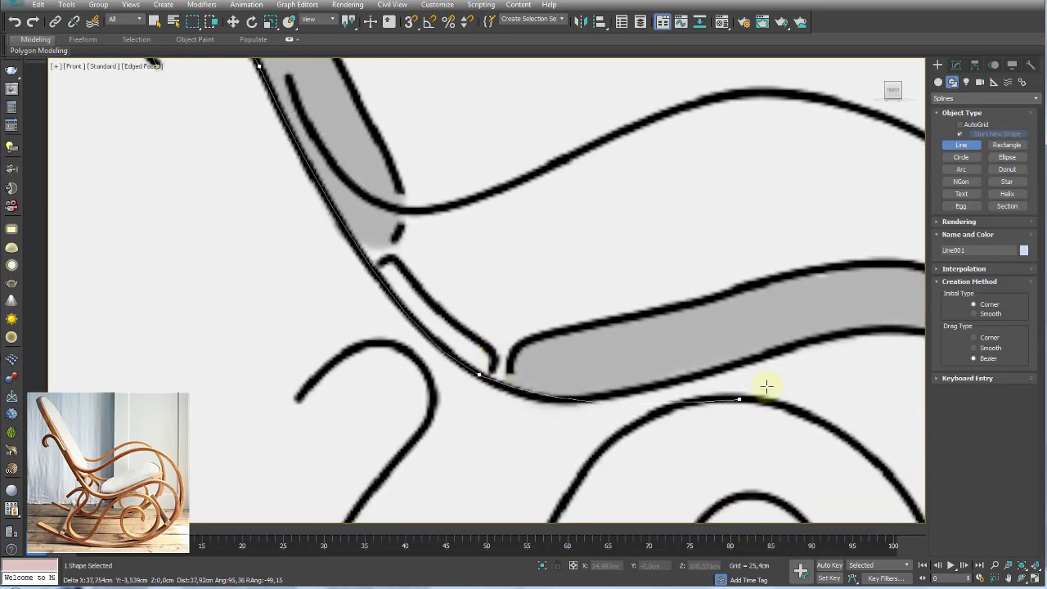
middle_drag(753, 355, 519, 327)
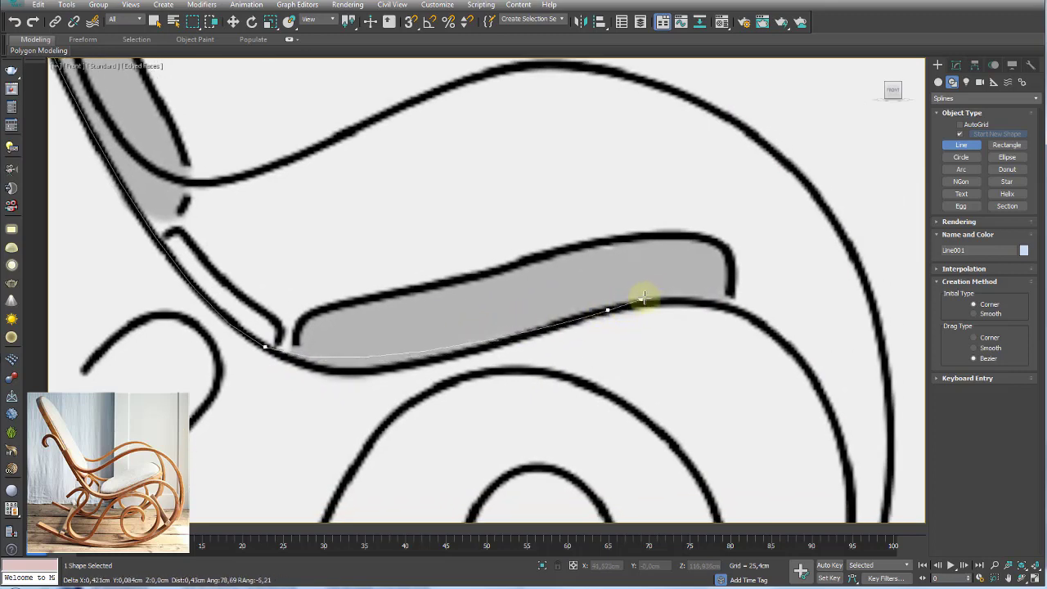
Step: Continue the outline along the seat underside, front arc and rocker, then finish it
drag(609, 309, 682, 280)
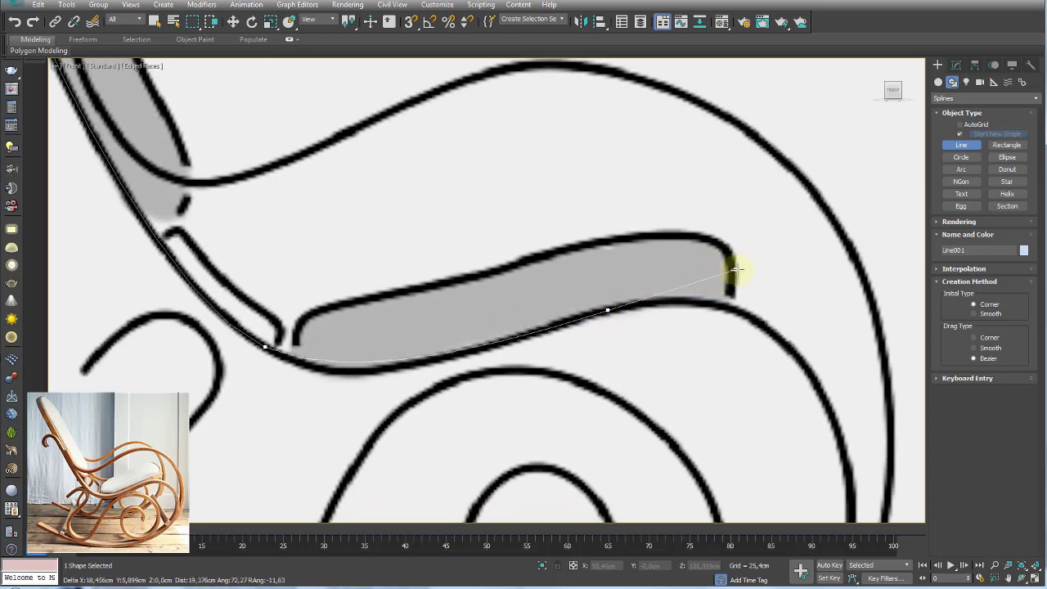
middle_drag(771, 362, 671, 210)
scroll(676, 250, down, 3)
scroll(717, 265, up, 2)
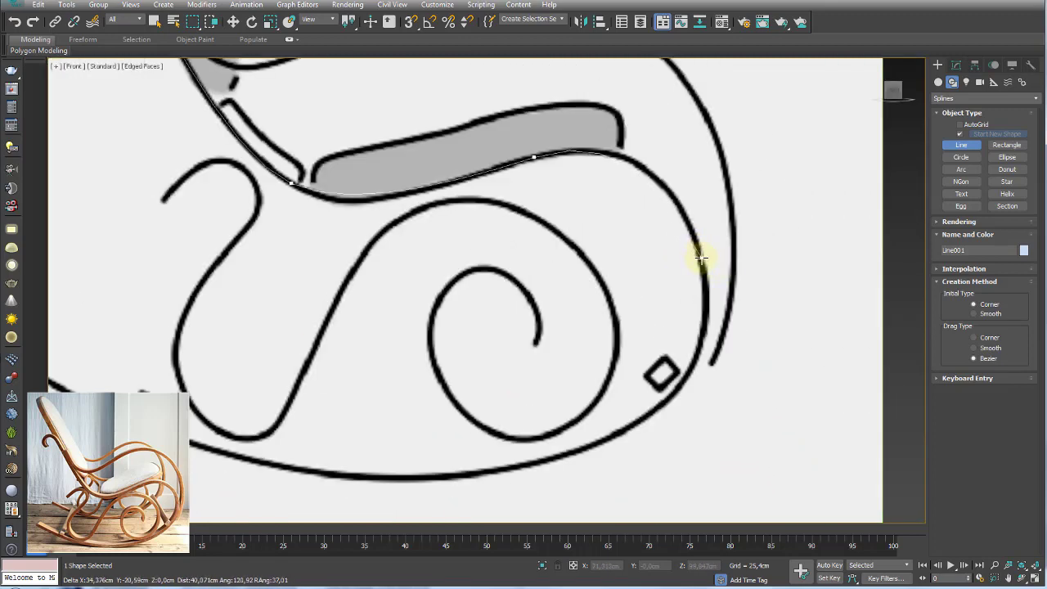
drag(701, 258, 708, 319)
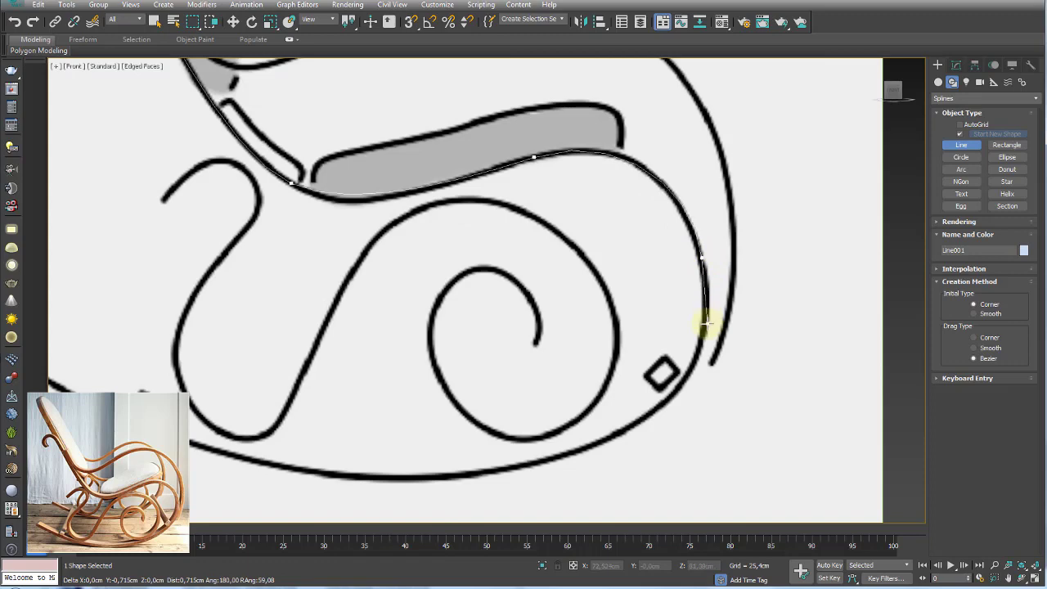
drag(611, 438, 520, 468)
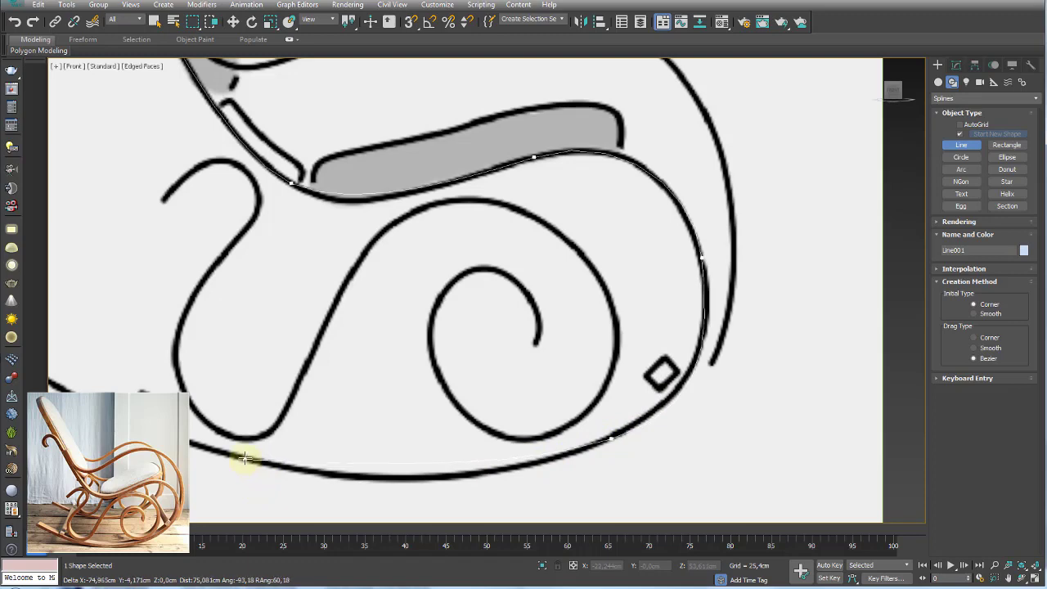
drag(246, 459, 190, 442)
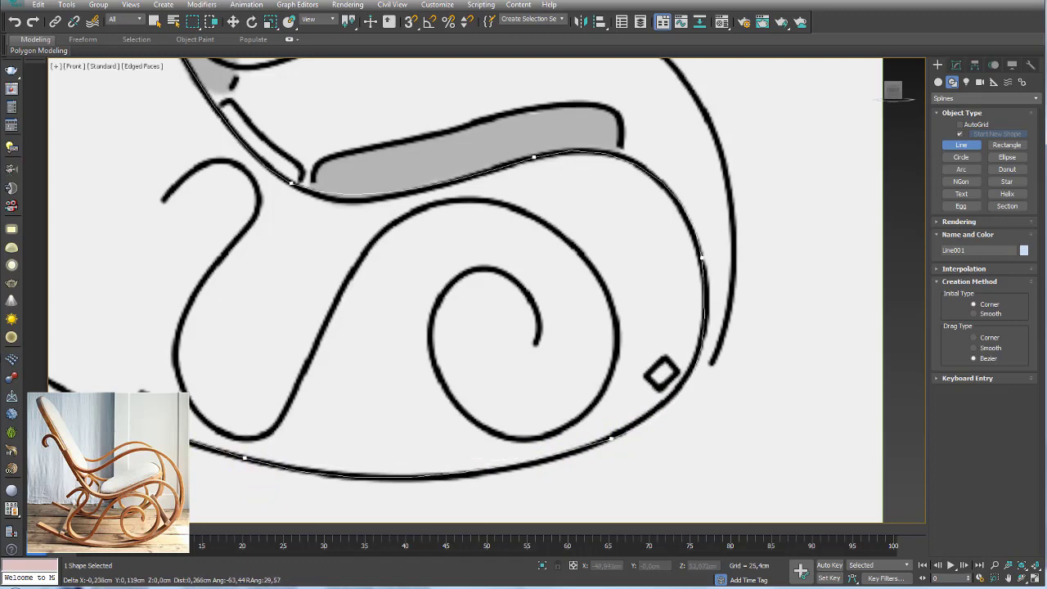
middle_drag(59, 387, 392, 420)
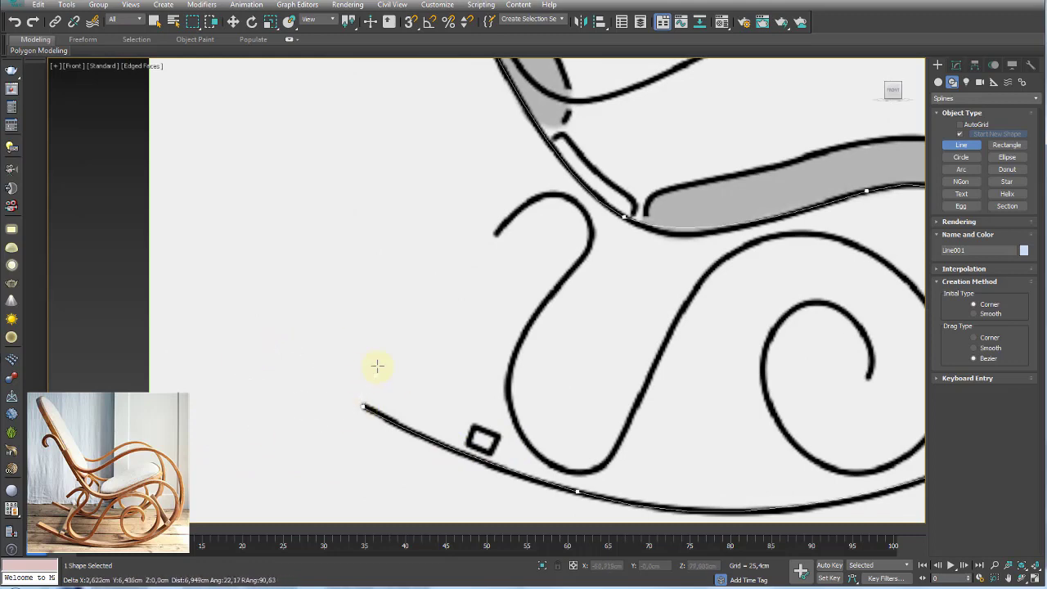
key(F3)
right_click(344, 321)
scroll(362, 315, down, 4)
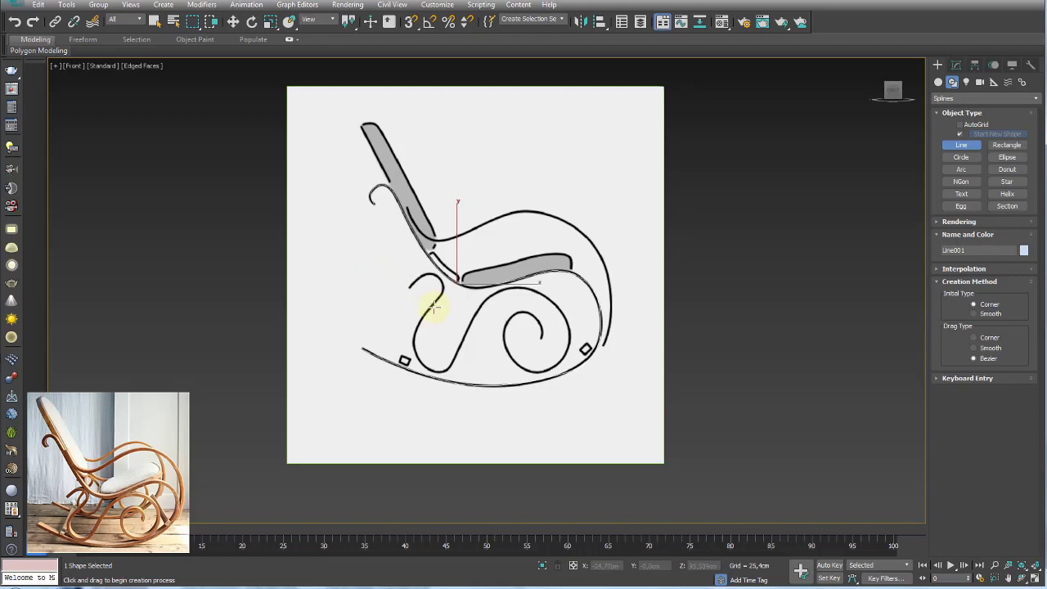
scroll(432, 306, up, 2)
scroll(440, 313, up, 2)
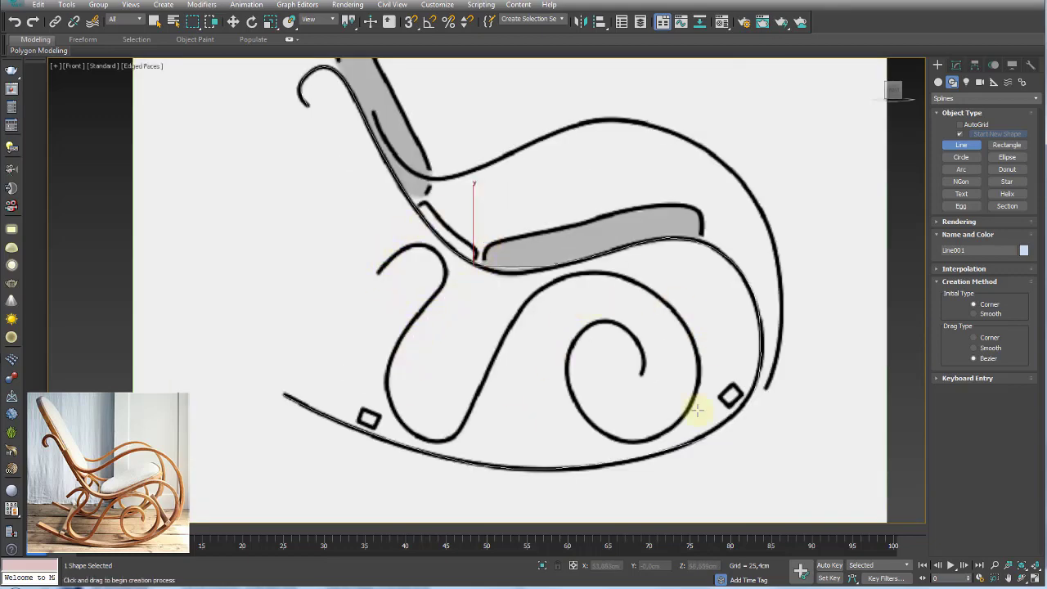
mouse_move(696, 412)
middle_down()
mouse_move(644, 351)
mouse_move(538, 378)
middle_up()
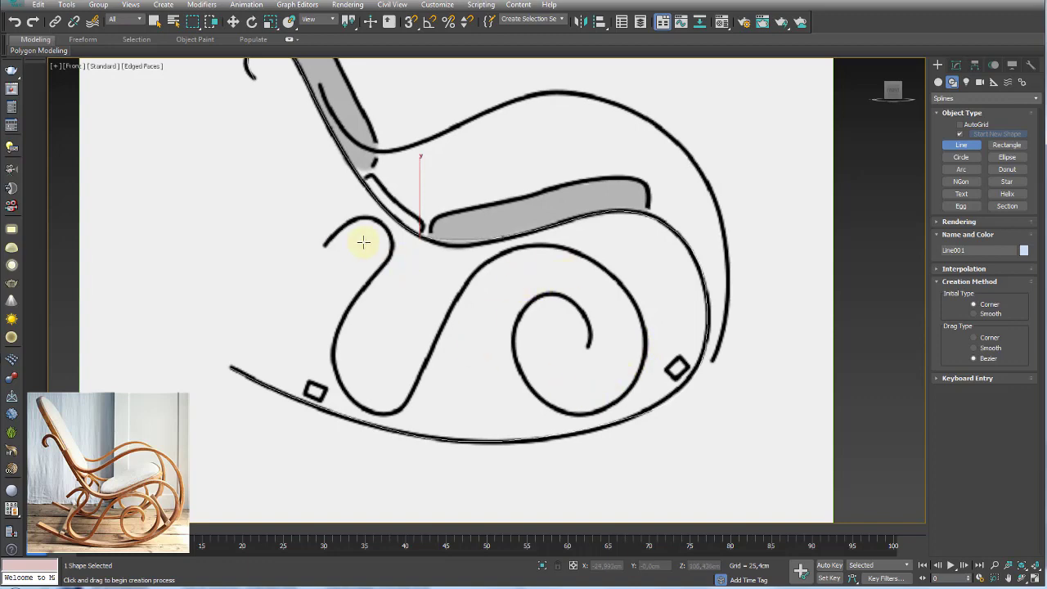
Step: Start Line002 at the front curl's tip, tracing the S-curve and around the spiral
scroll(364, 241, up, 2)
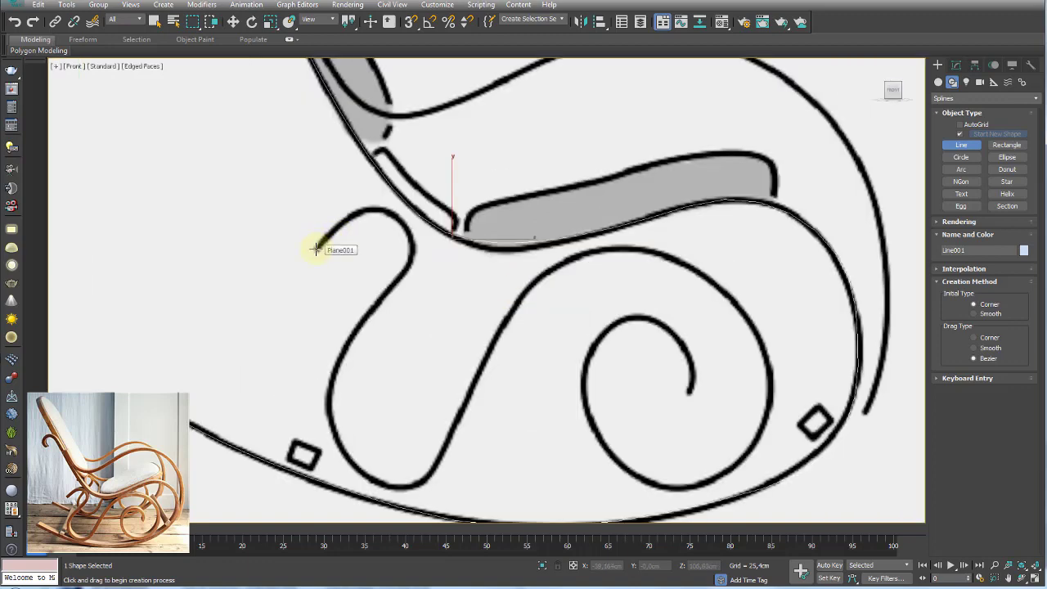
click(316, 249)
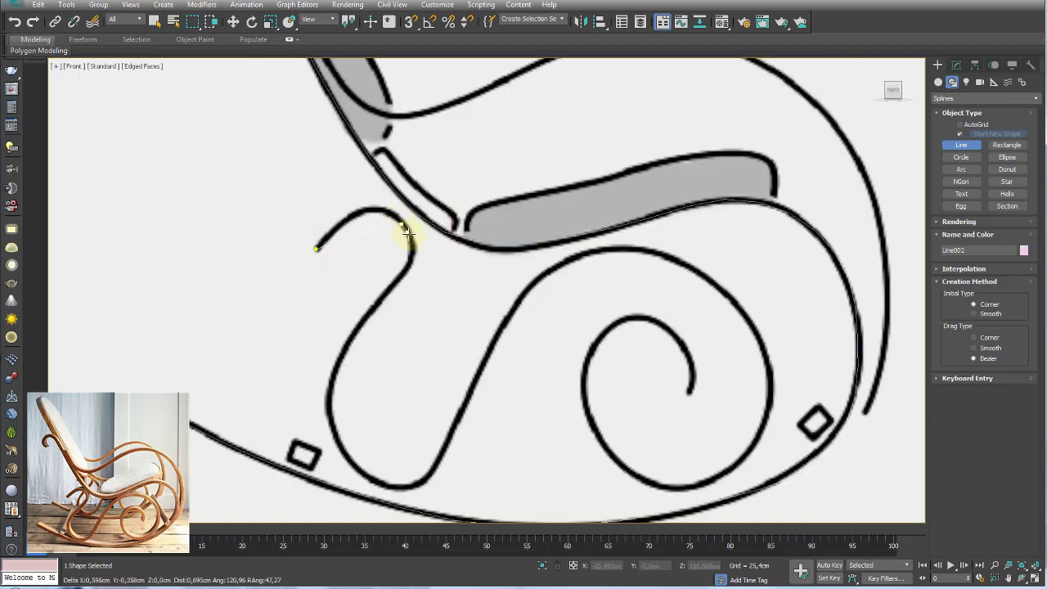
click(364, 321)
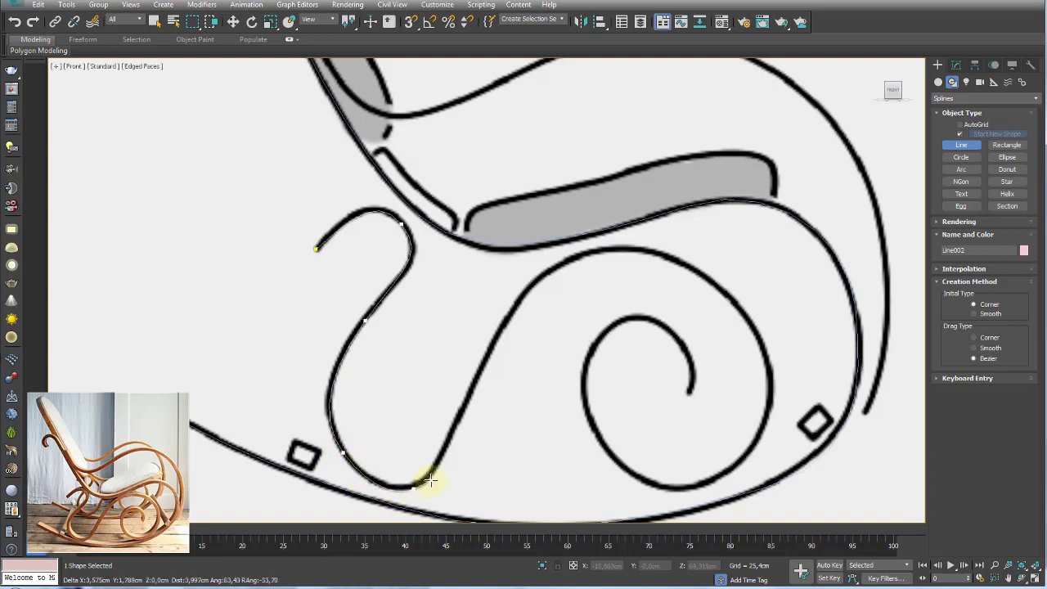
click(492, 347)
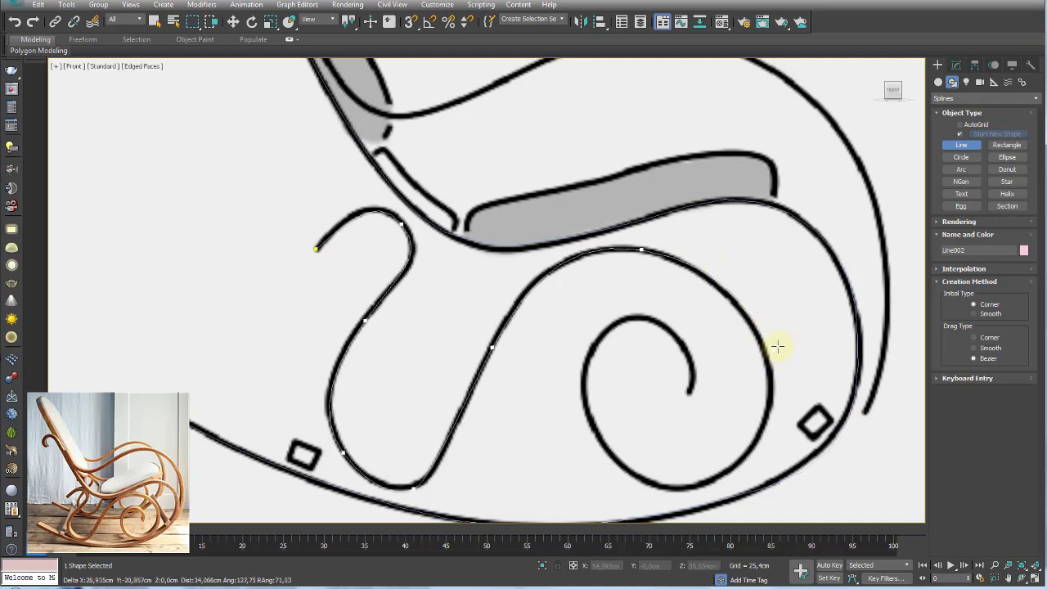
drag(591, 239, 593, 241)
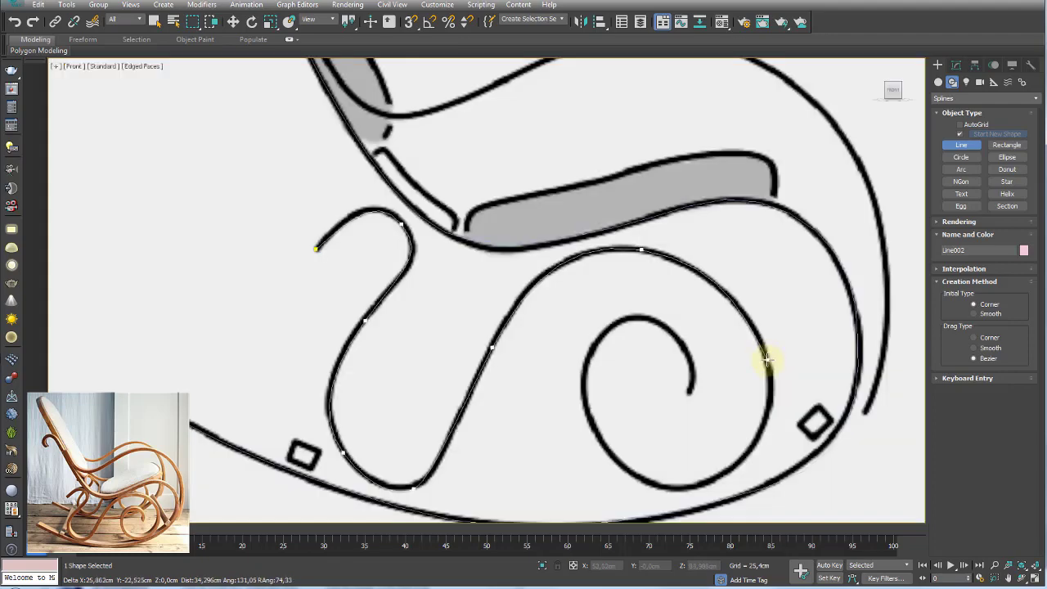
click(766, 359)
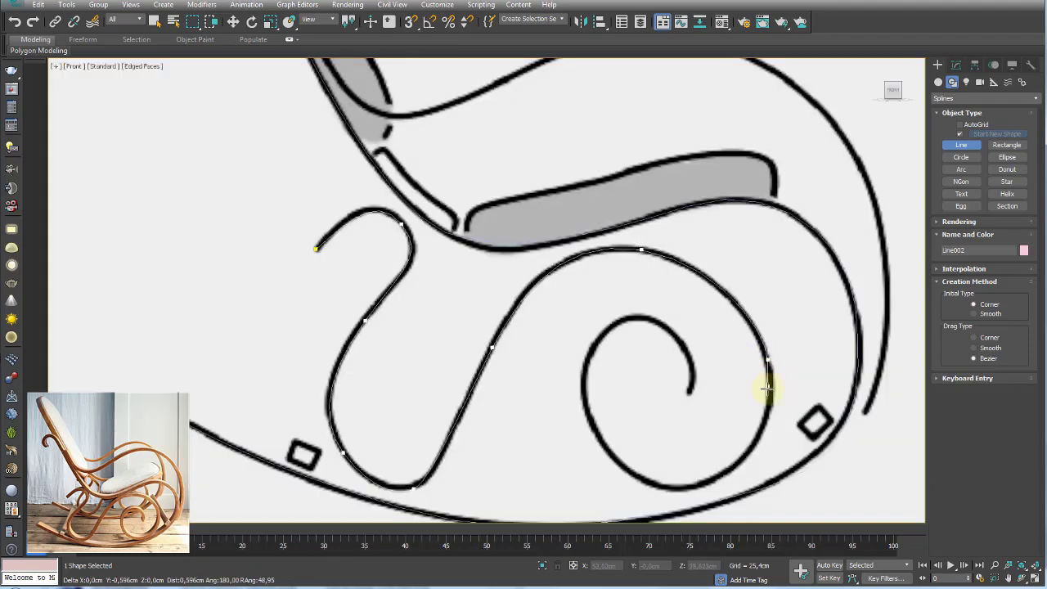
Step: End the spiral spline at its centre and check the whole drawing in wireframe
key(F3)
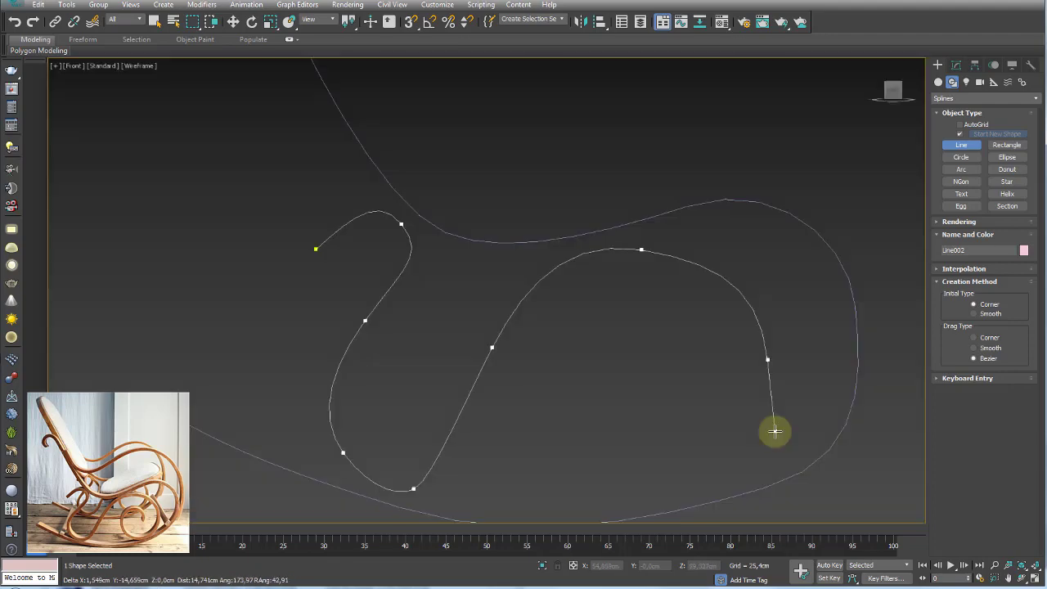
key(F3)
key(F3)
key(F3)
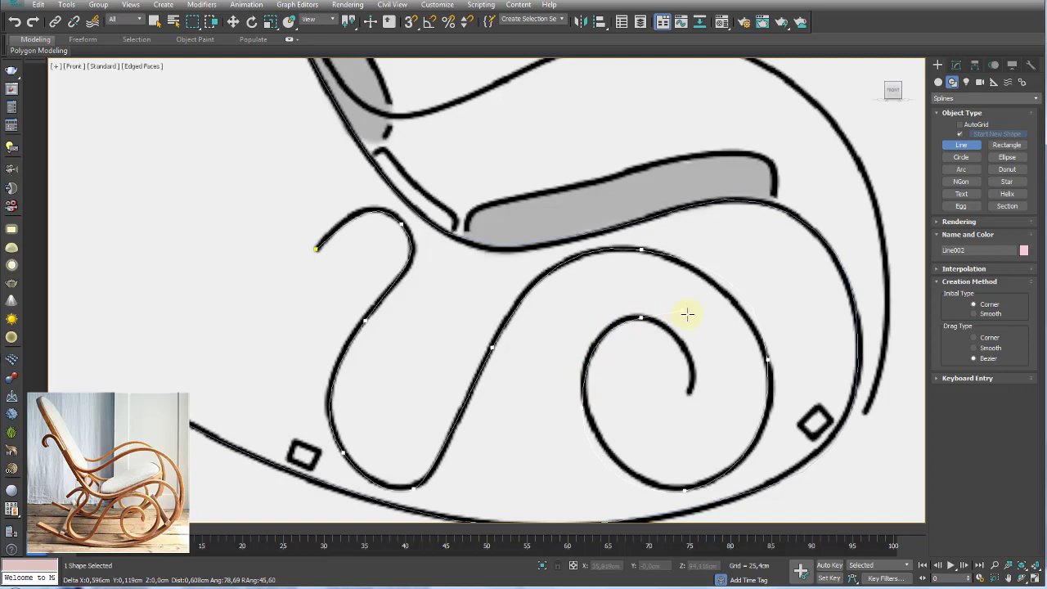
click(691, 393)
right_click(691, 393)
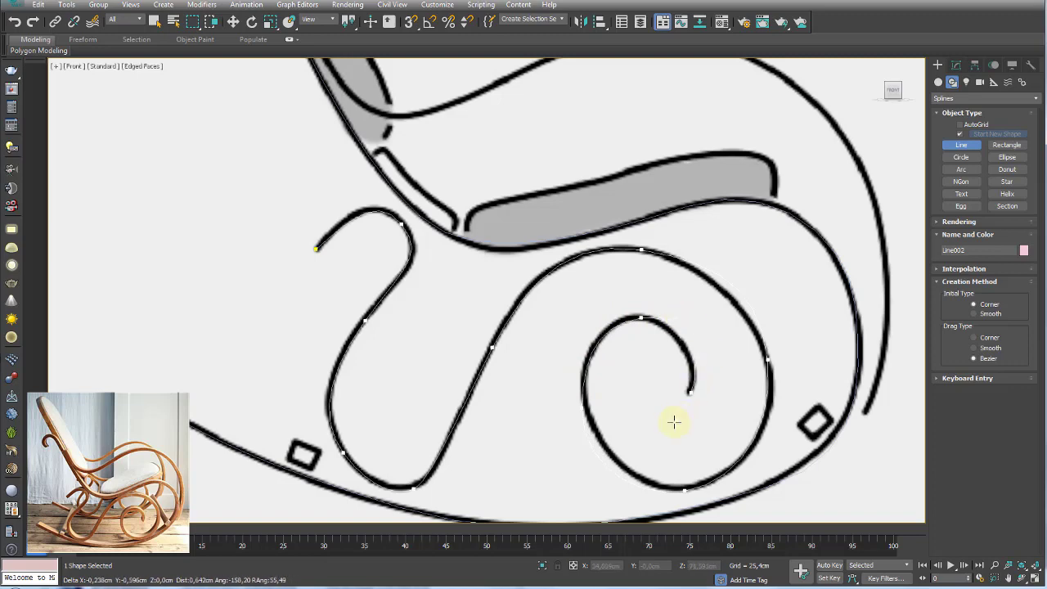
key(F3)
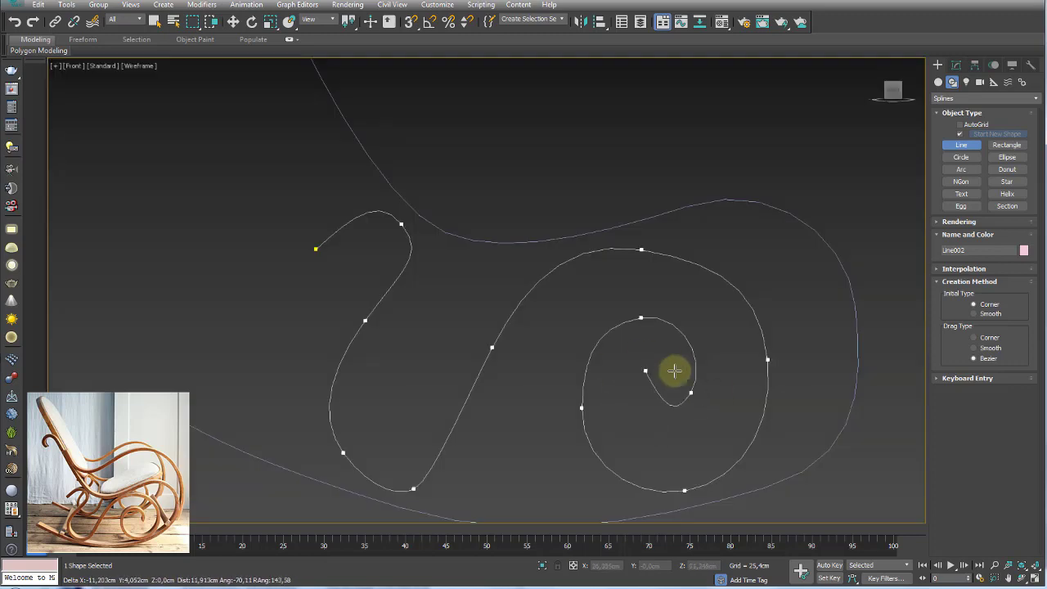
key(shift+f)
scroll(603, 374, down, 5)
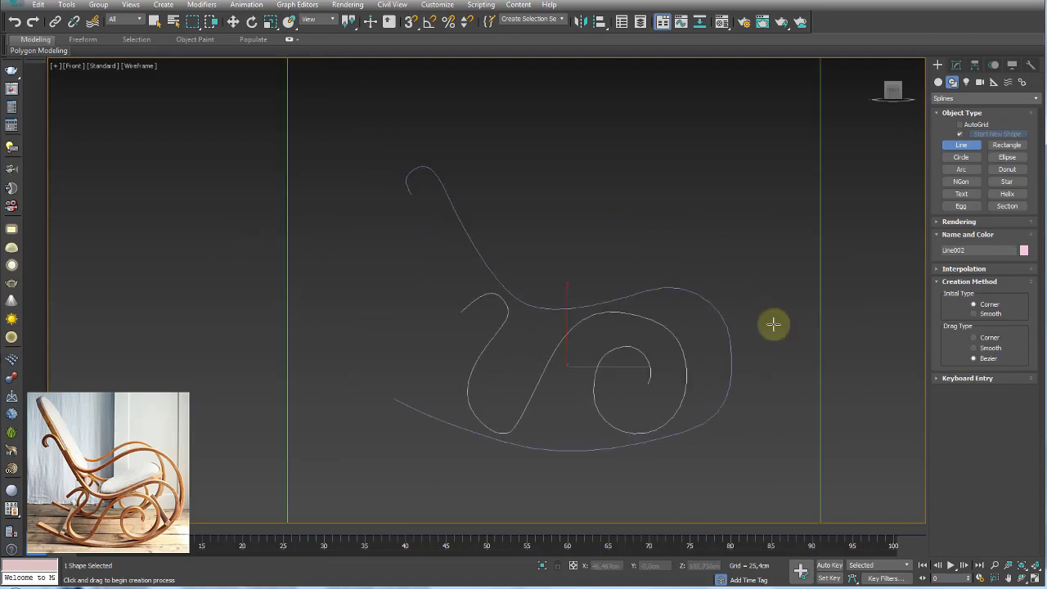
Step: Start Line003 at the top of the backrest with curved vertices along the top curve
key(F3)
scroll(521, 269, up, 1)
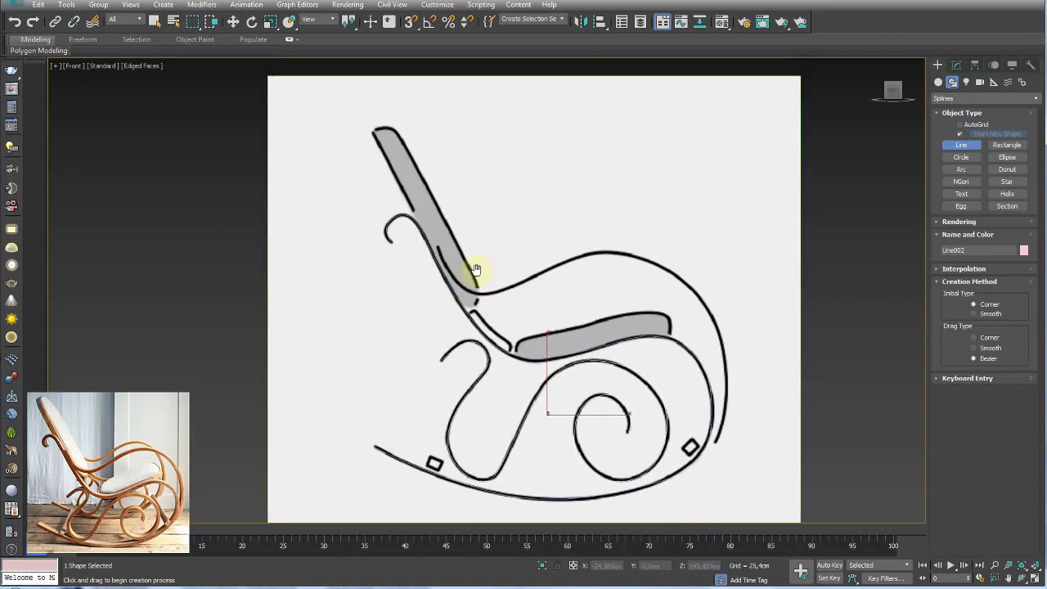
scroll(475, 273, up, 2)
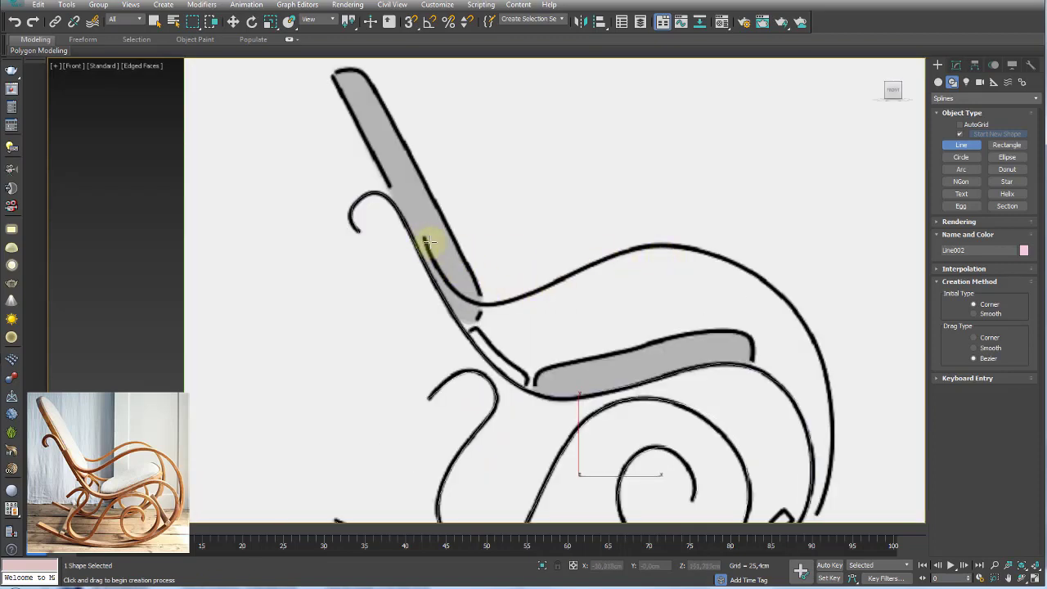
scroll(423, 243, up, 1)
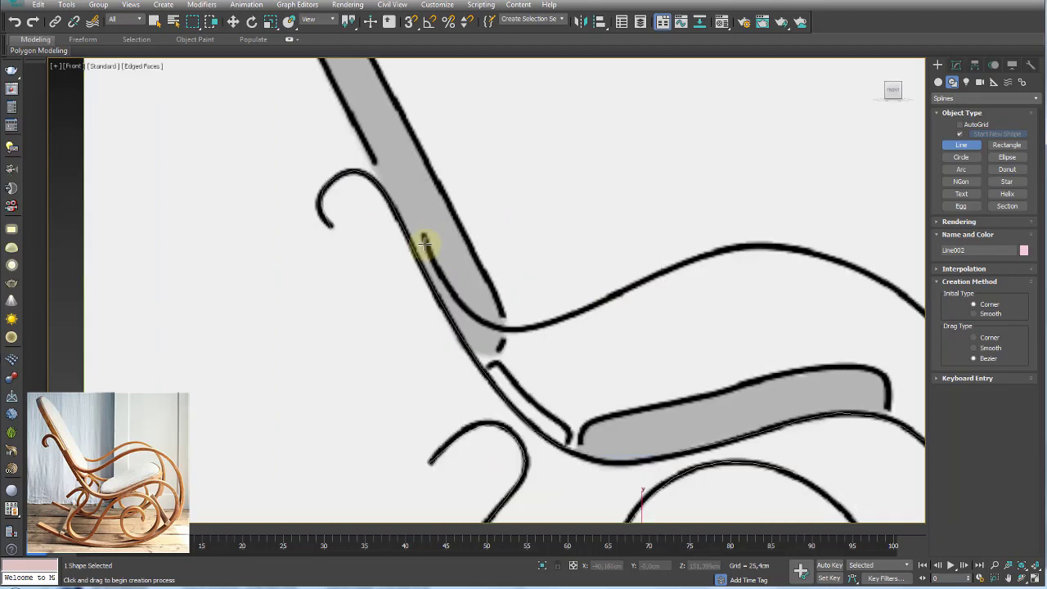
click(423, 238)
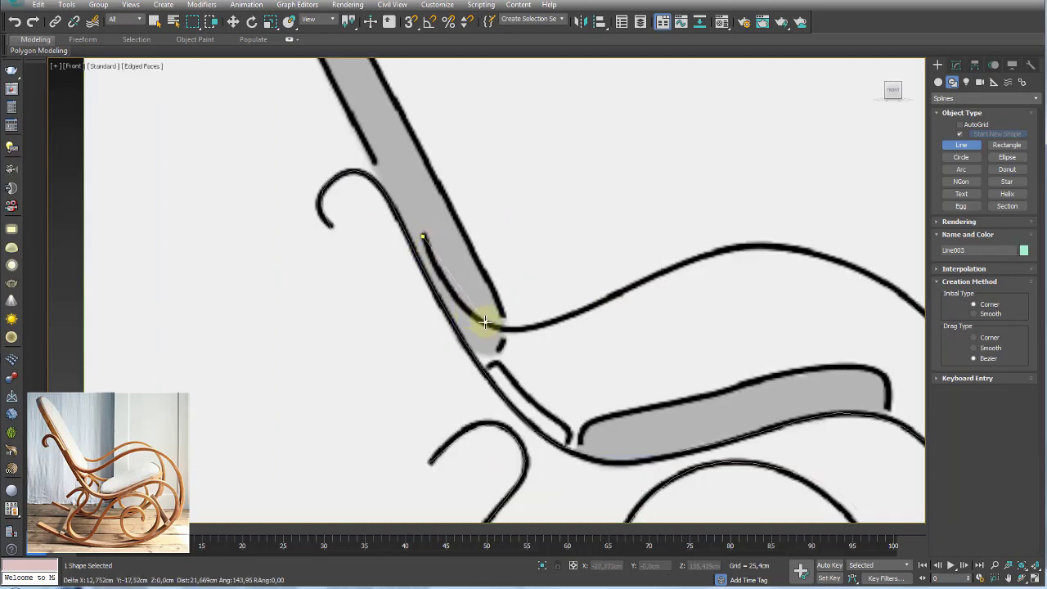
drag(486, 322, 516, 330)
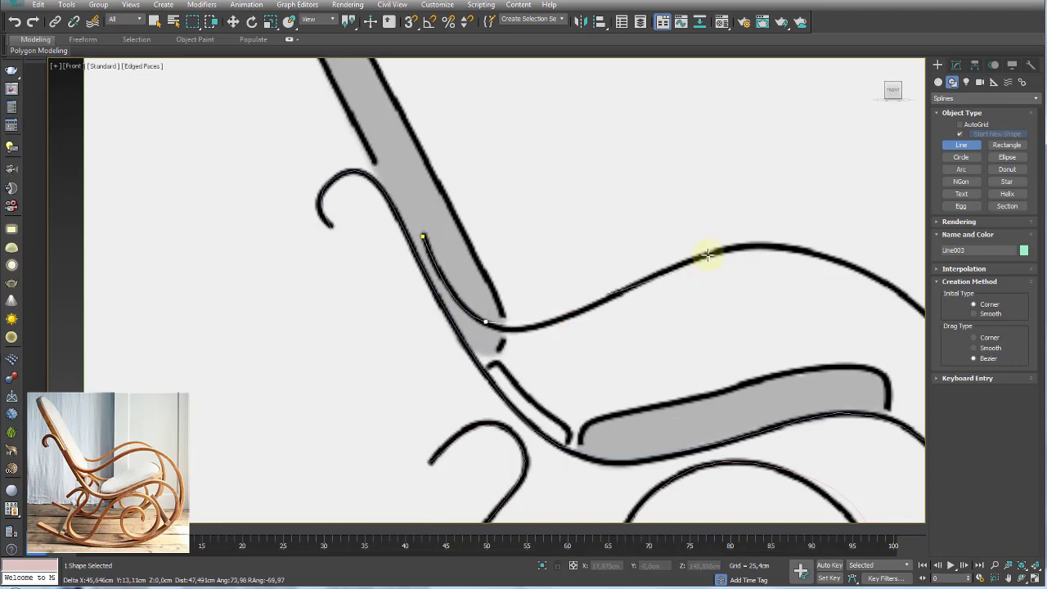
drag(710, 253, 761, 227)
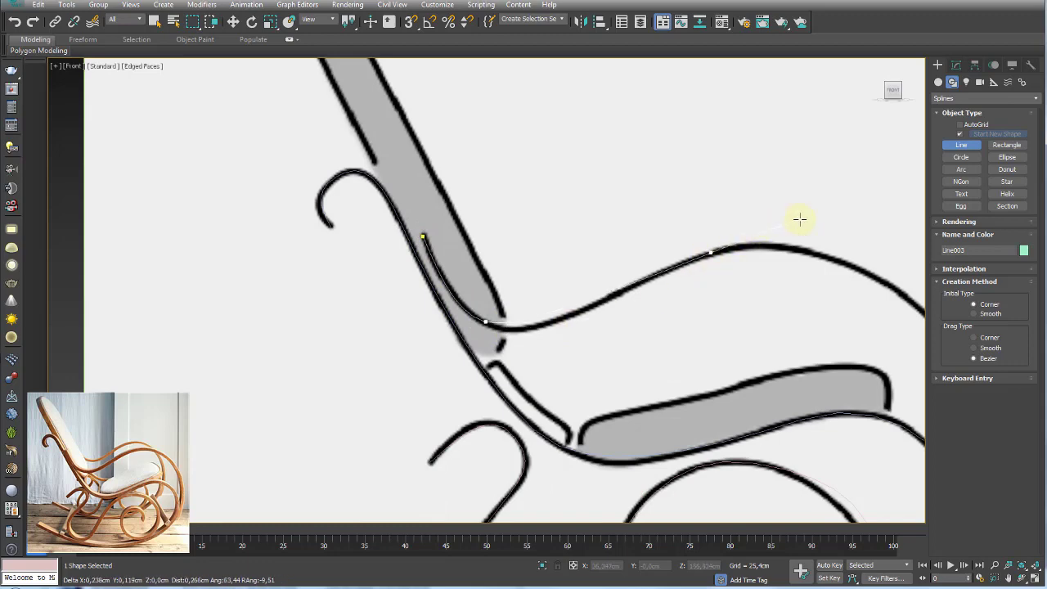
scroll(799, 219, down, 2)
middle_drag(830, 264, 482, 212)
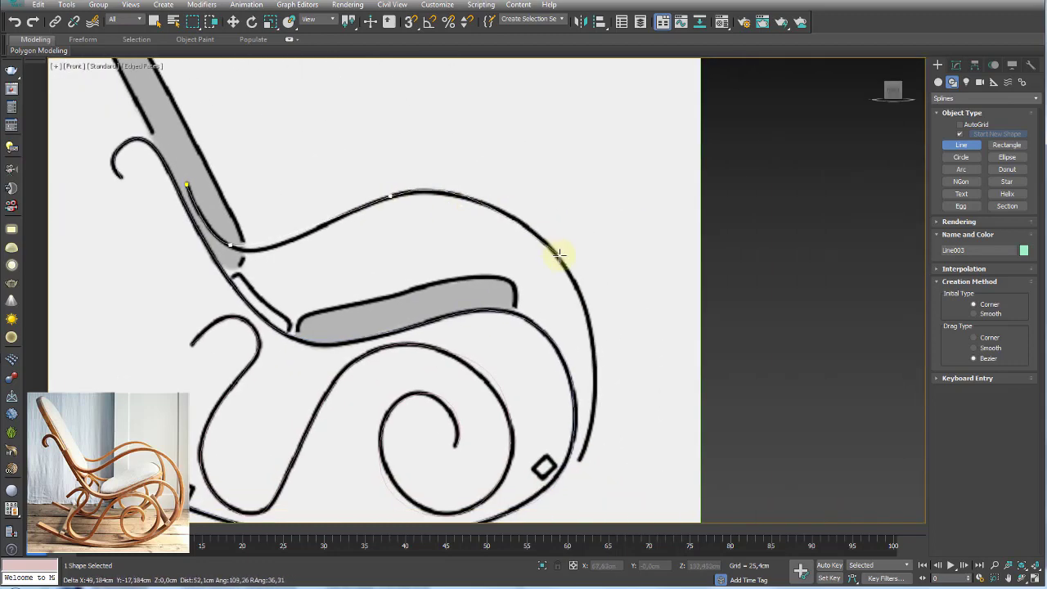
Step: Continue Line003 down the outer arc to its bottom and finish it
drag(565, 264, 618, 383)
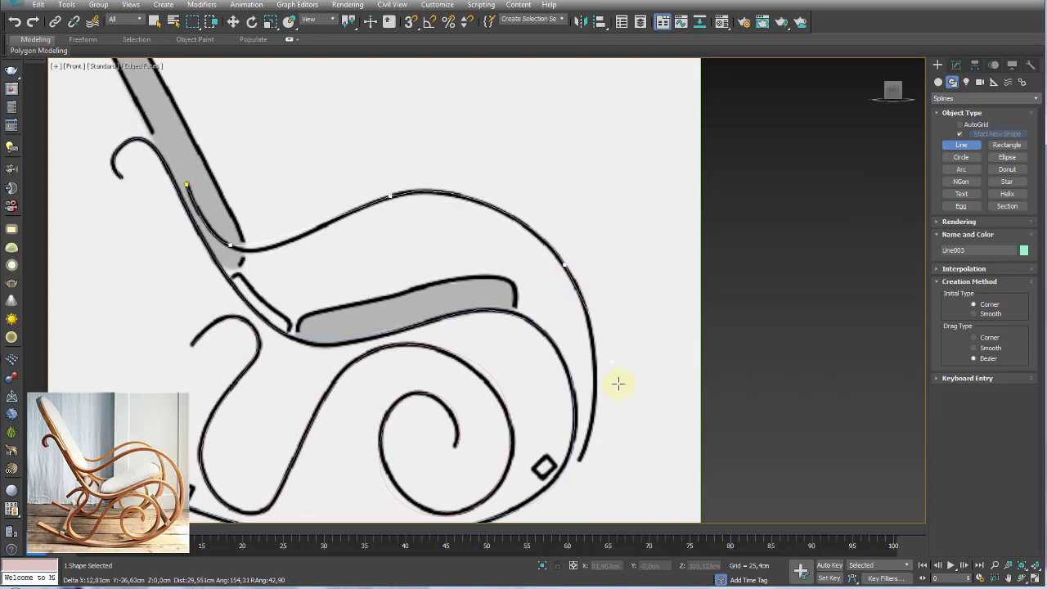
drag(597, 398, 592, 418)
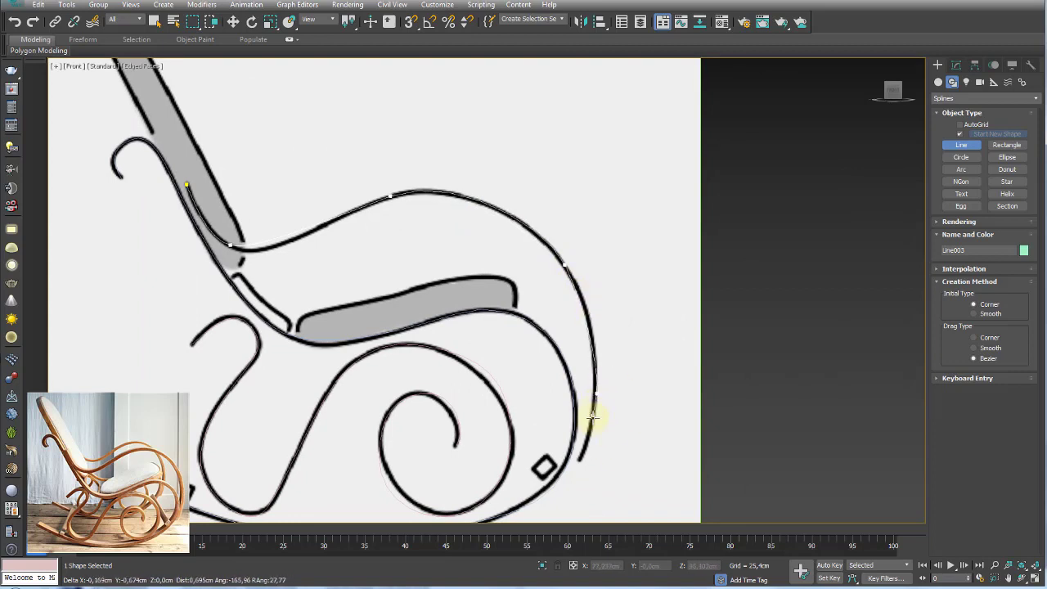
click(579, 458)
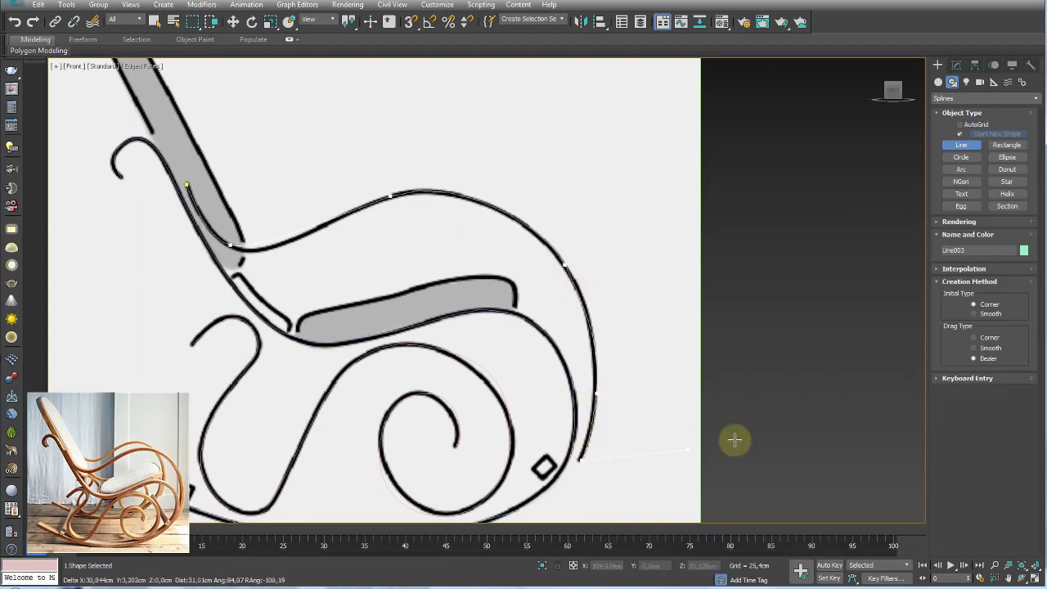
right_click(769, 381)
scroll(362, 234, down, 3)
scroll(251, 240, up, 5)
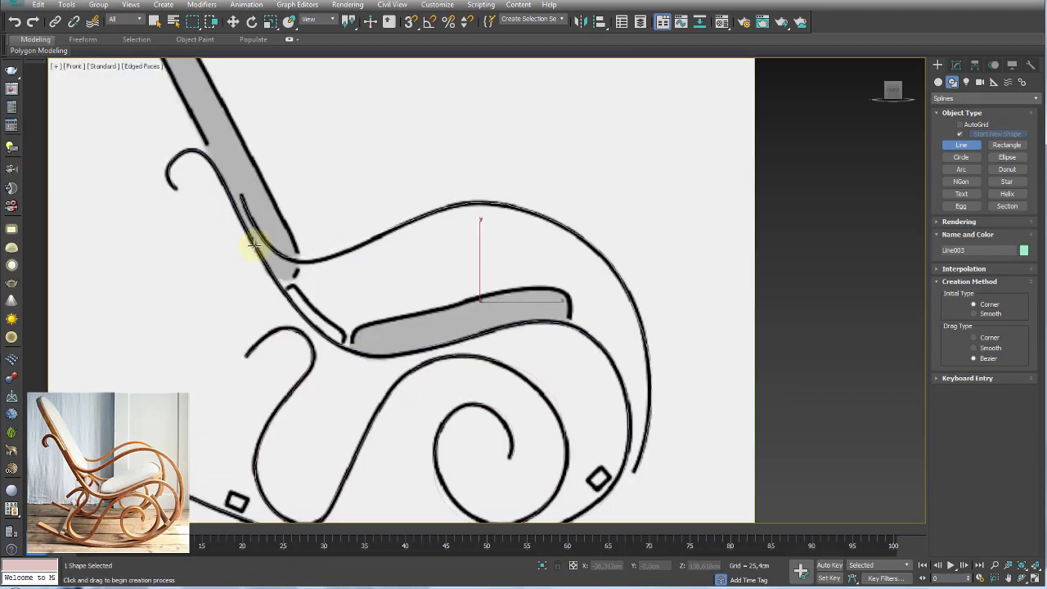
scroll(253, 243, up, 1)
key(F3)
key(F3)
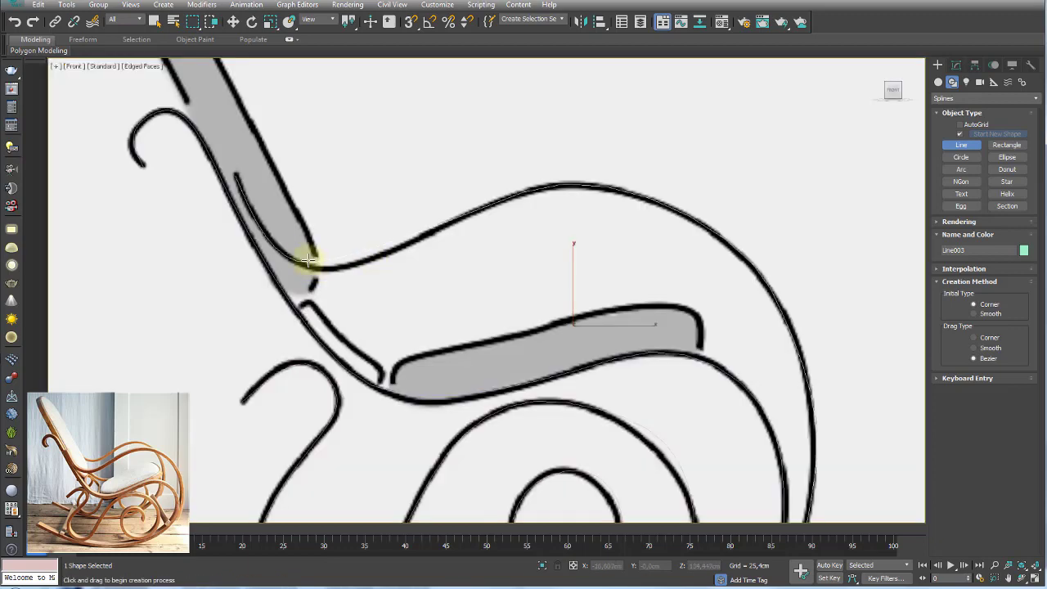
key(F3)
Step: At Vertex level, move the backrest corner vertex right and rotate and lengthen its handles
click(955, 65)
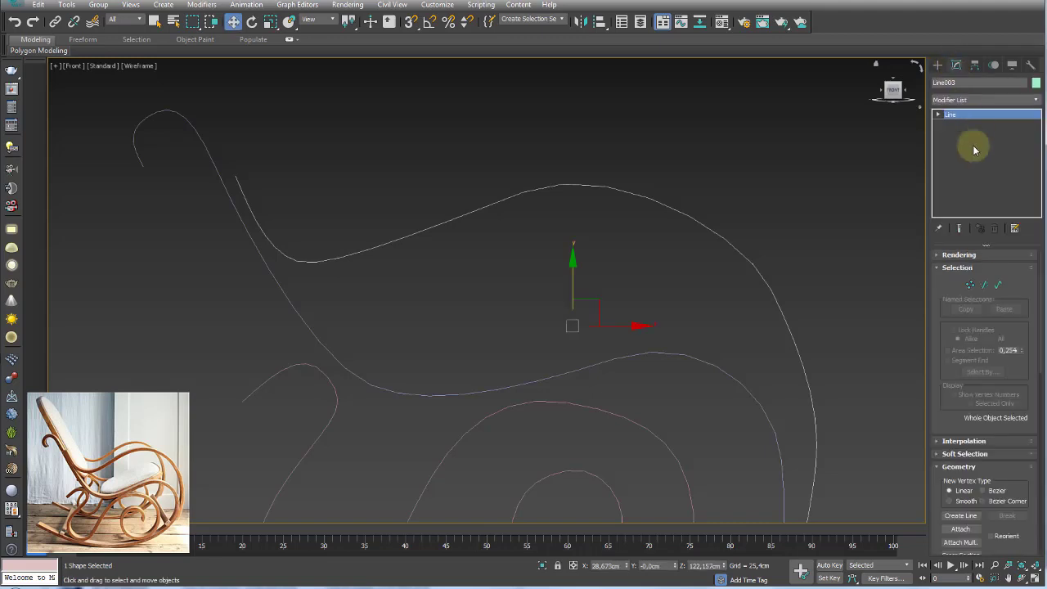
click(972, 286)
click(314, 263)
key(F3)
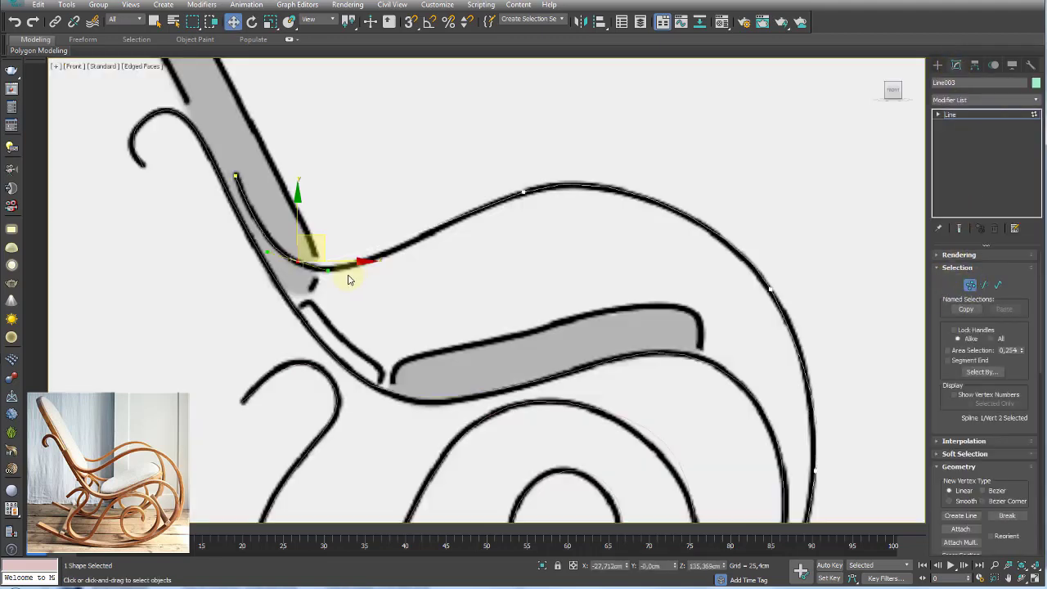
mouse_move(320, 237)
mouse_down()
mouse_move(365, 229)
mouse_move(329, 241)
mouse_up()
key(e)
key(r)
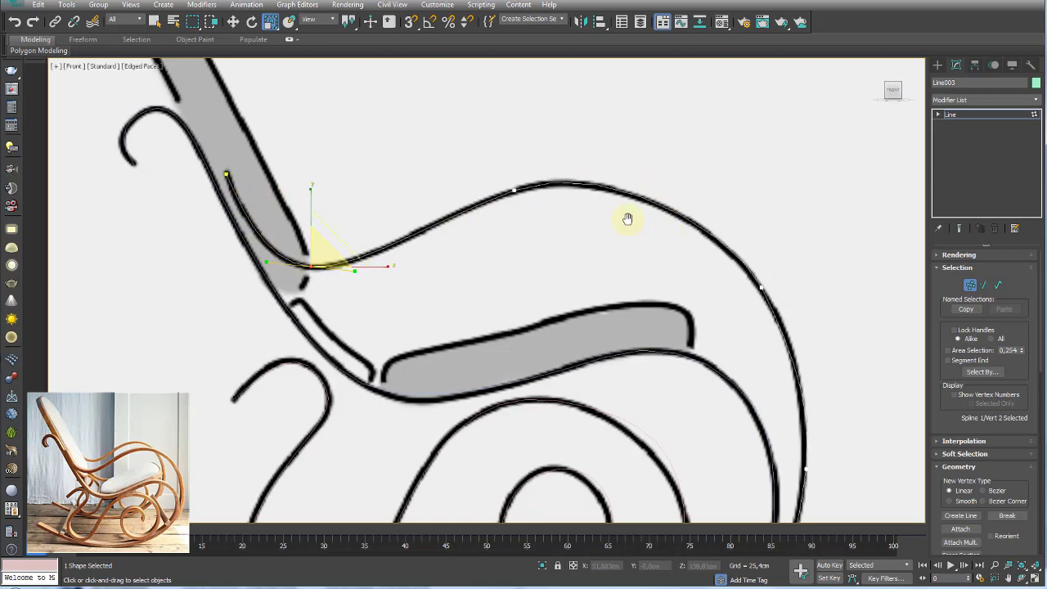
Step: Rotate the handles of the outer arc and top curve vertices, then leave Vertex level
key(i)
drag(671, 275, 672, 274)
key(e)
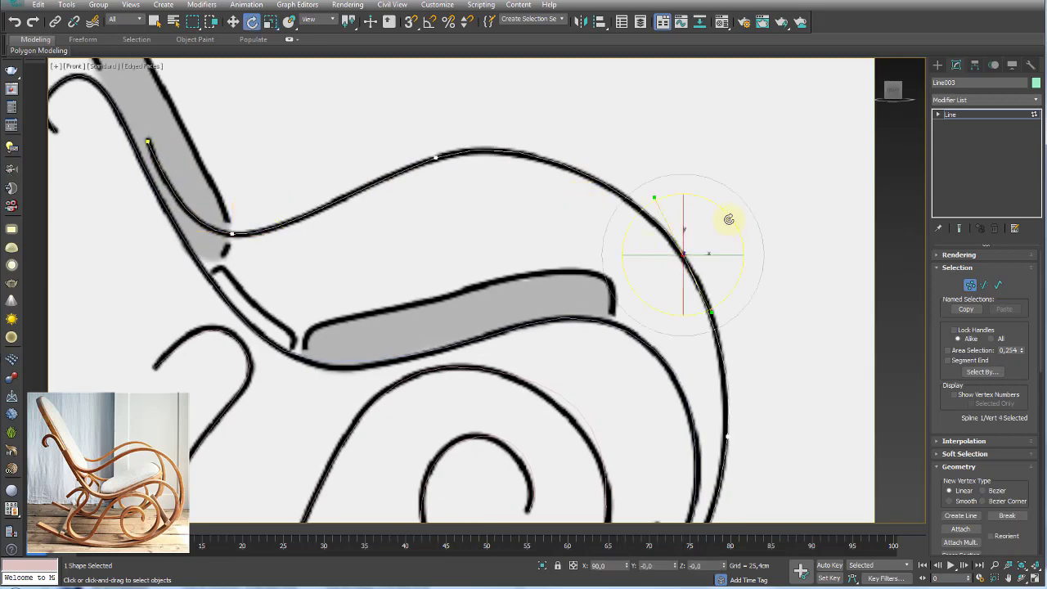
drag(485, 135, 401, 176)
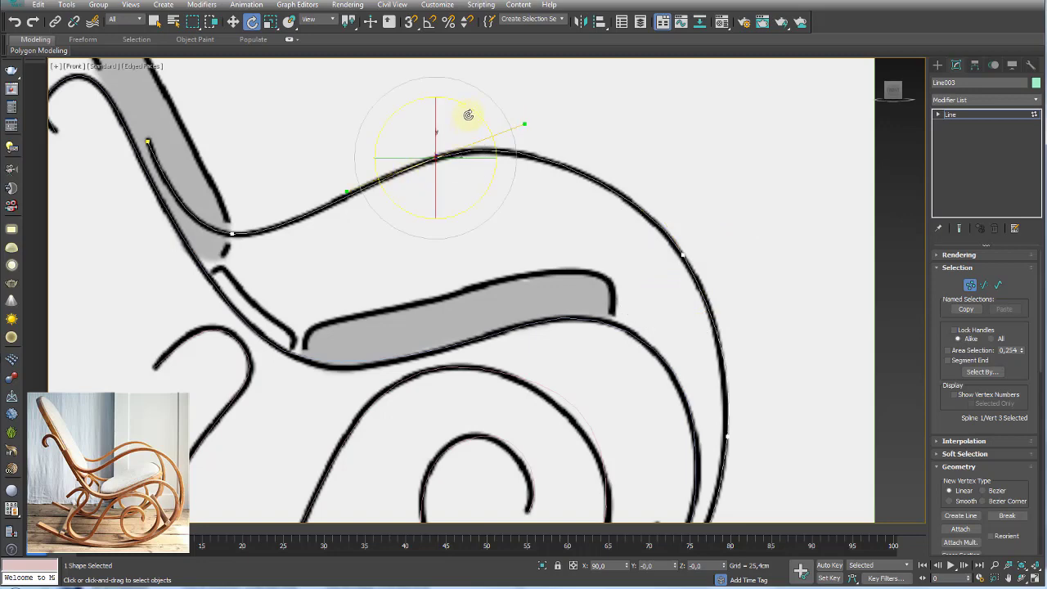
scroll(469, 123, down, 3)
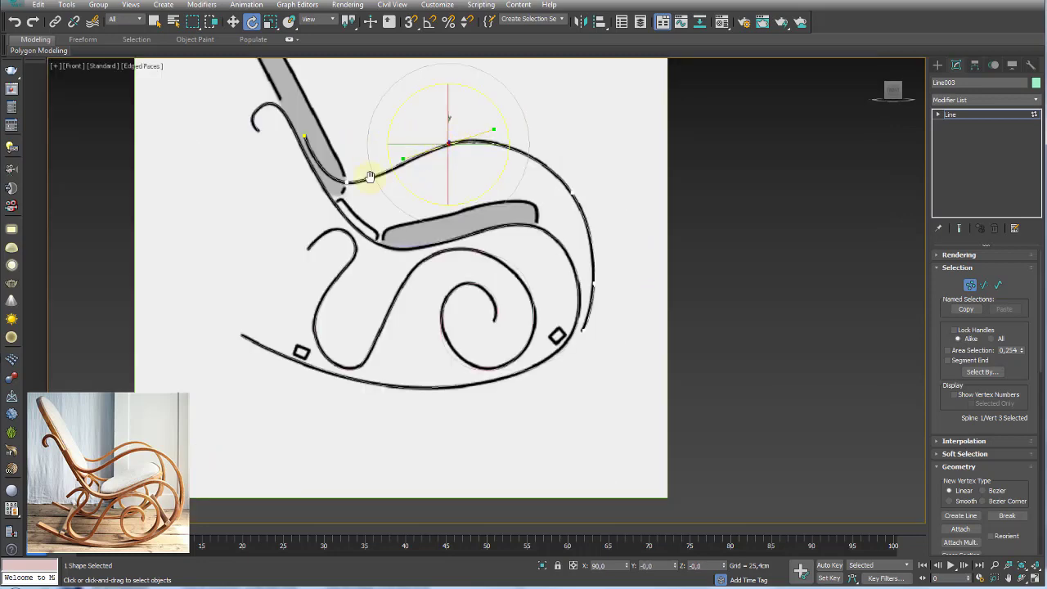
middle_drag(368, 171, 423, 267)
scroll(536, 324, up, 2)
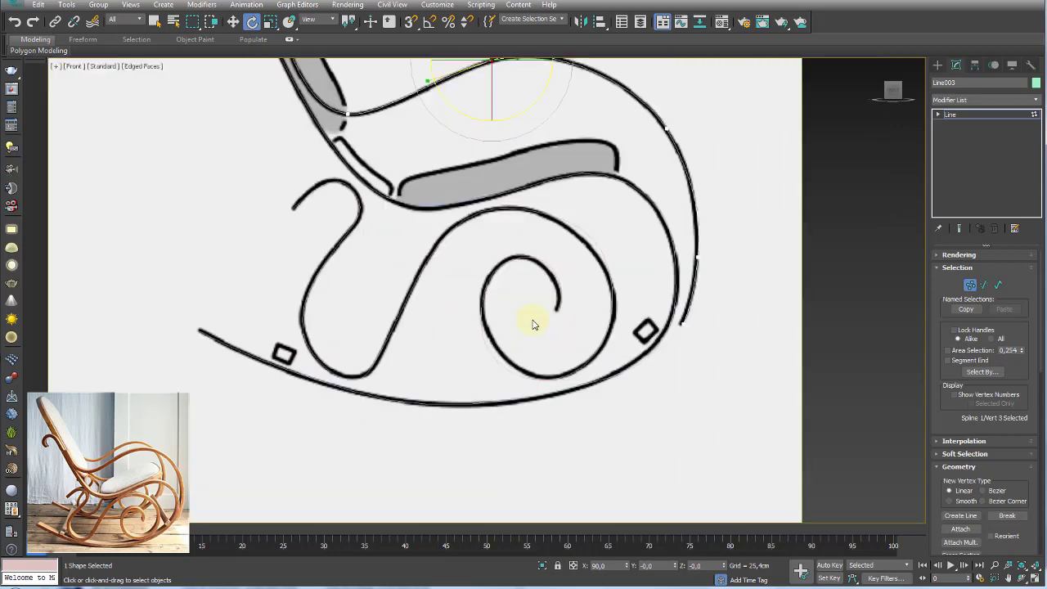
scroll(534, 325, up, 2)
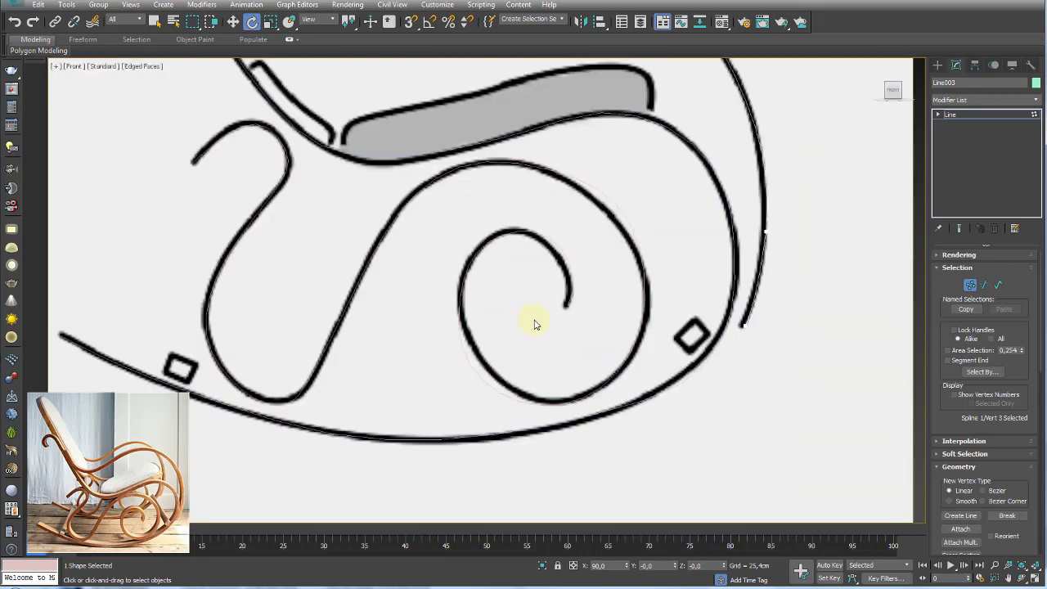
click(949, 114)
middle_drag(553, 259, 505, 272)
key(F3)
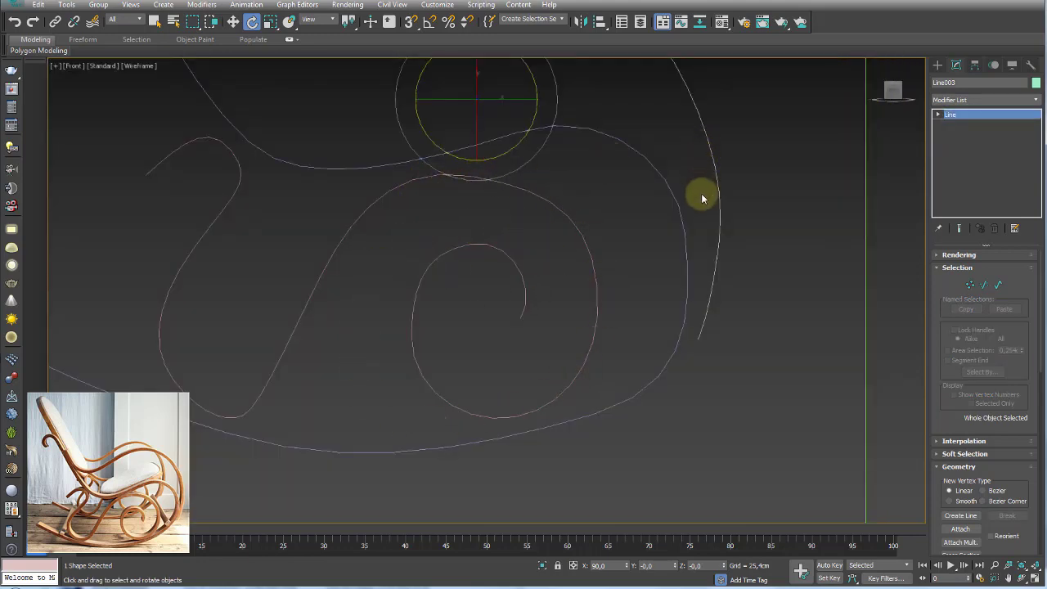
key(F3)
Step: Draw a guide circle over the inner spiral and set its radius to 27.71 cm
click(938, 65)
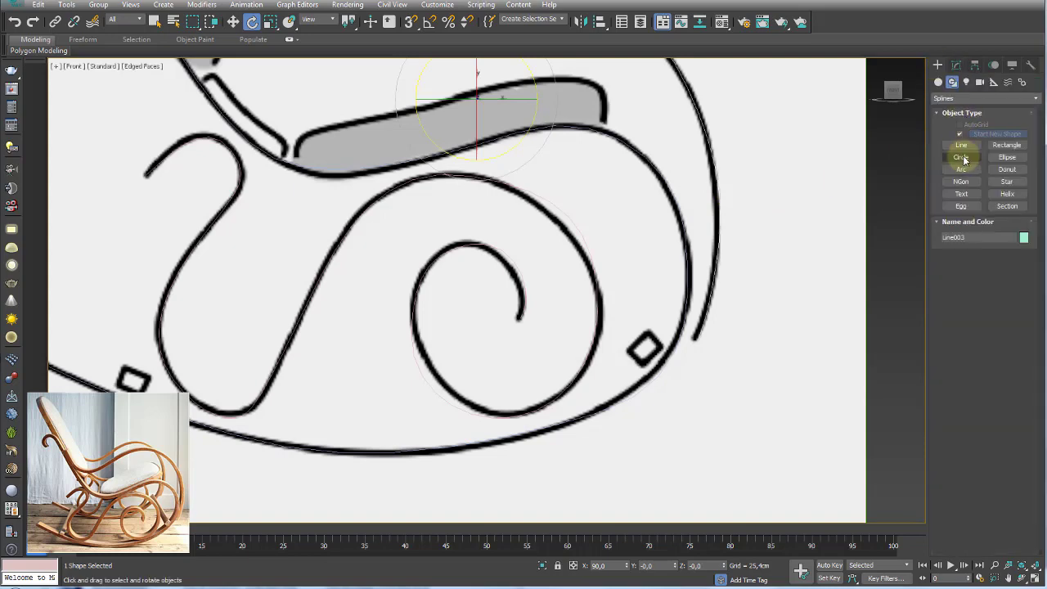
click(962, 156)
key(F3)
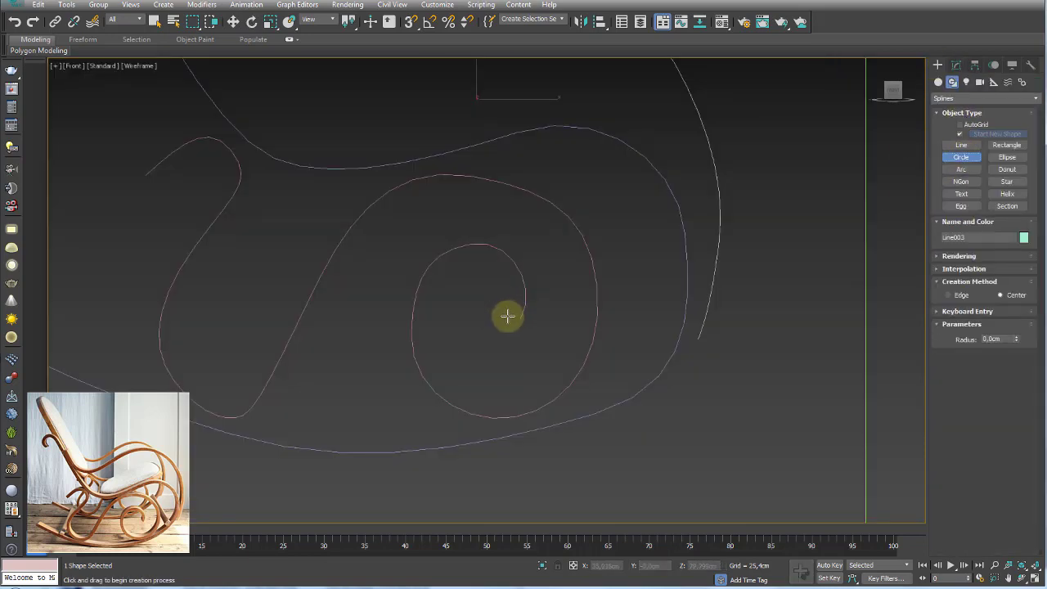
drag(503, 310, 568, 411)
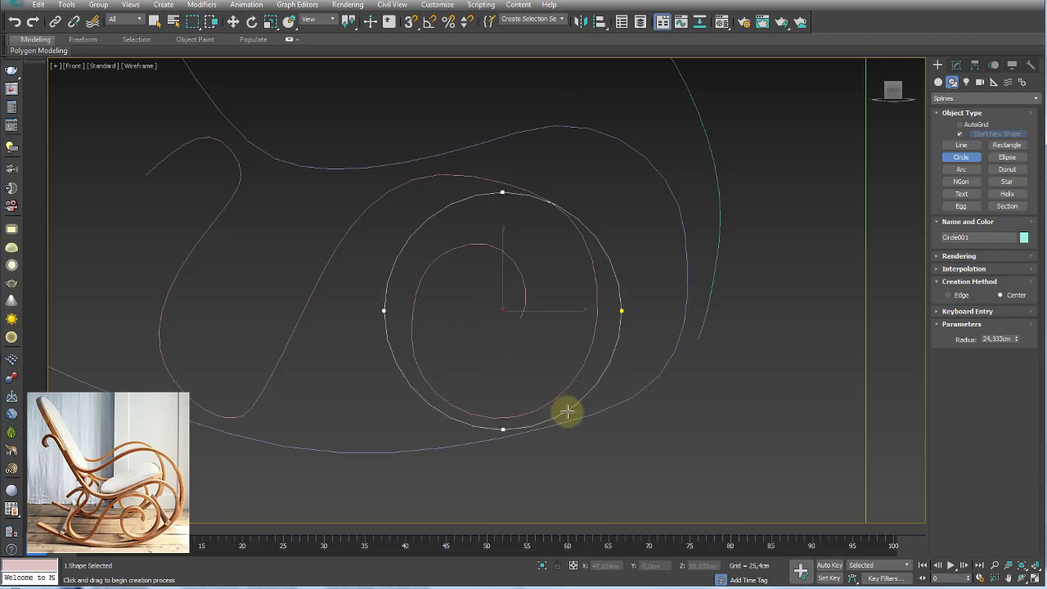
drag(568, 412, 569, 413)
key(e)
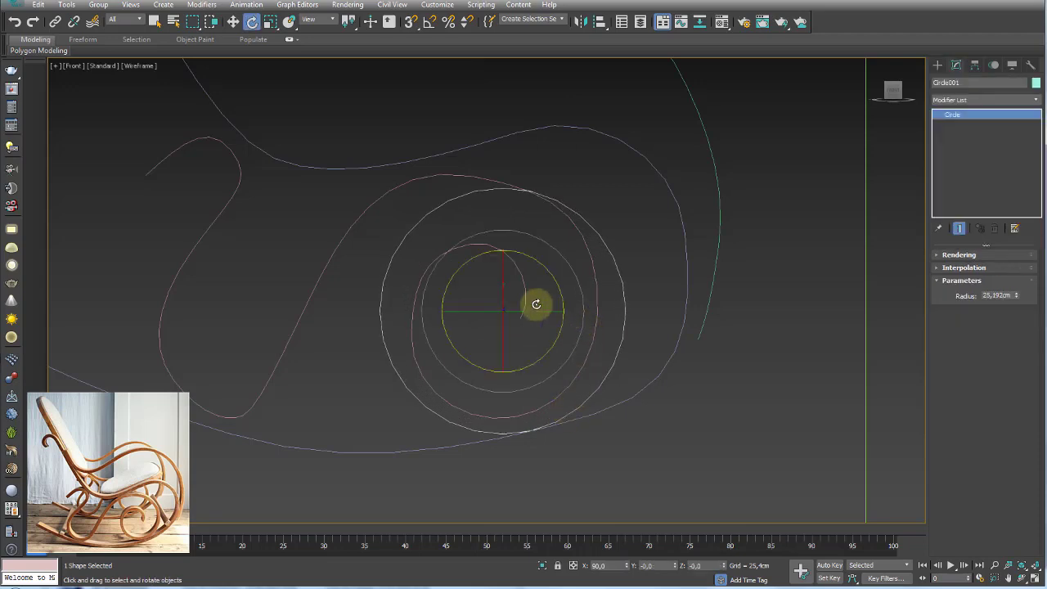
key(w)
drag(523, 291, 511, 278)
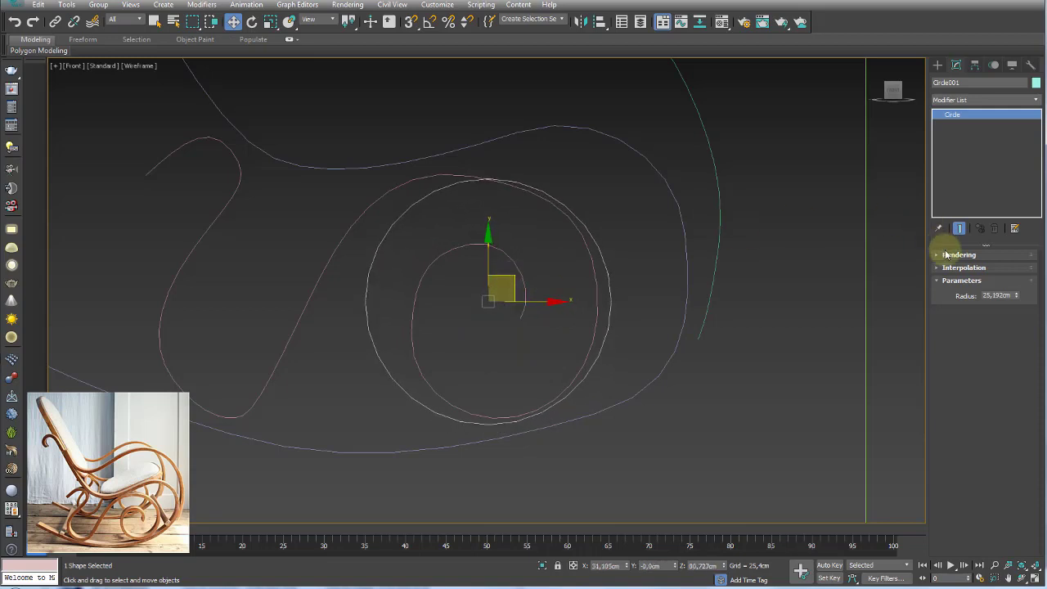
drag(1017, 296, 1022, 291)
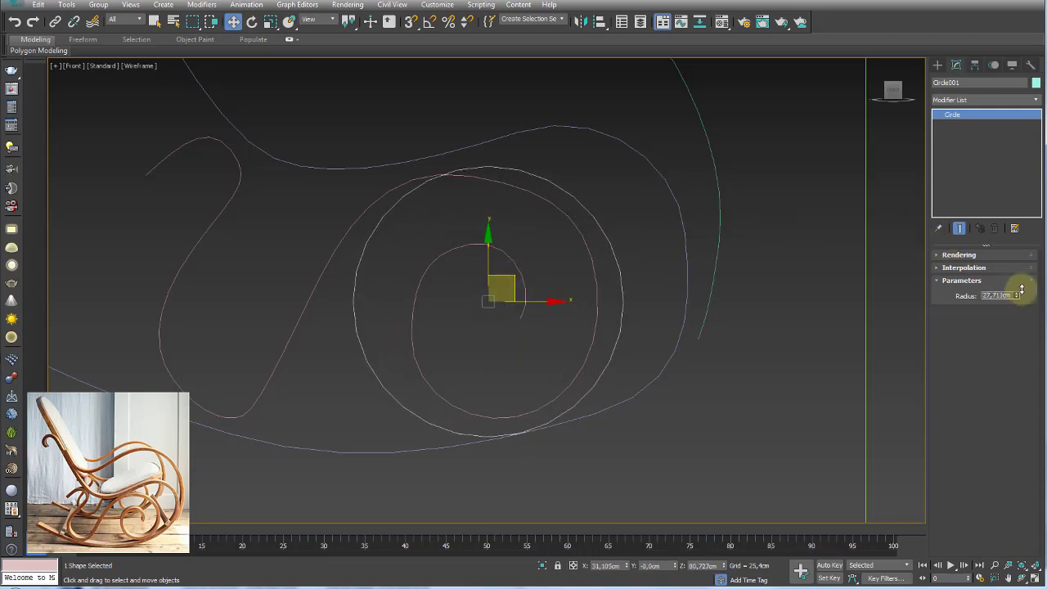
Step: In Line002's Vertex mode, level the top point's handles and shift the right-side point onto the curve
click(414, 176)
click(970, 284)
drag(532, 160, 466, 192)
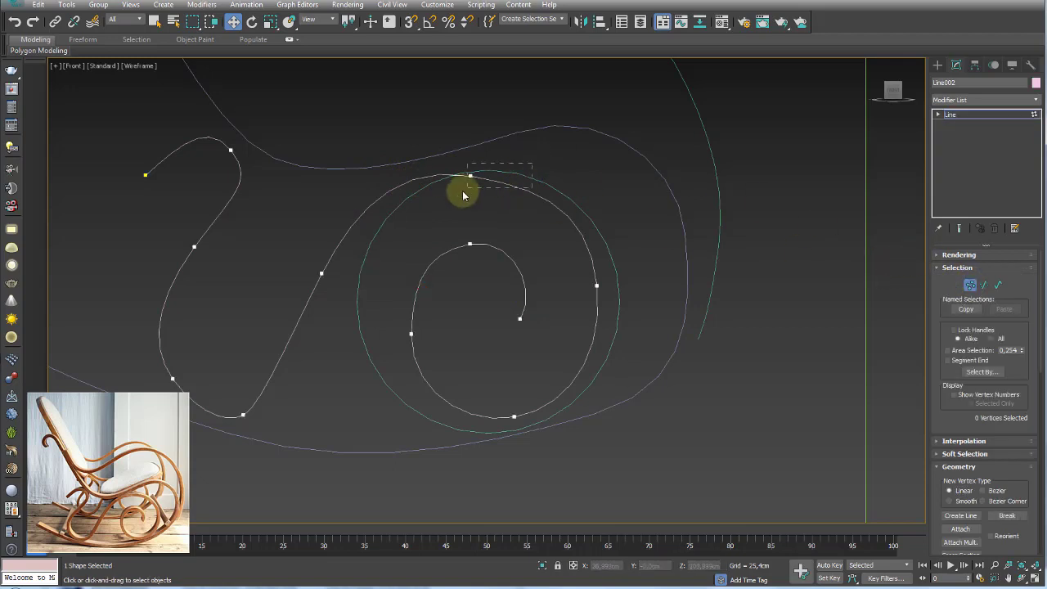
key(e)
mouse_move(524, 164)
mouse_down()
mouse_move(519, 141)
mouse_move(487, 157)
mouse_up()
key(w)
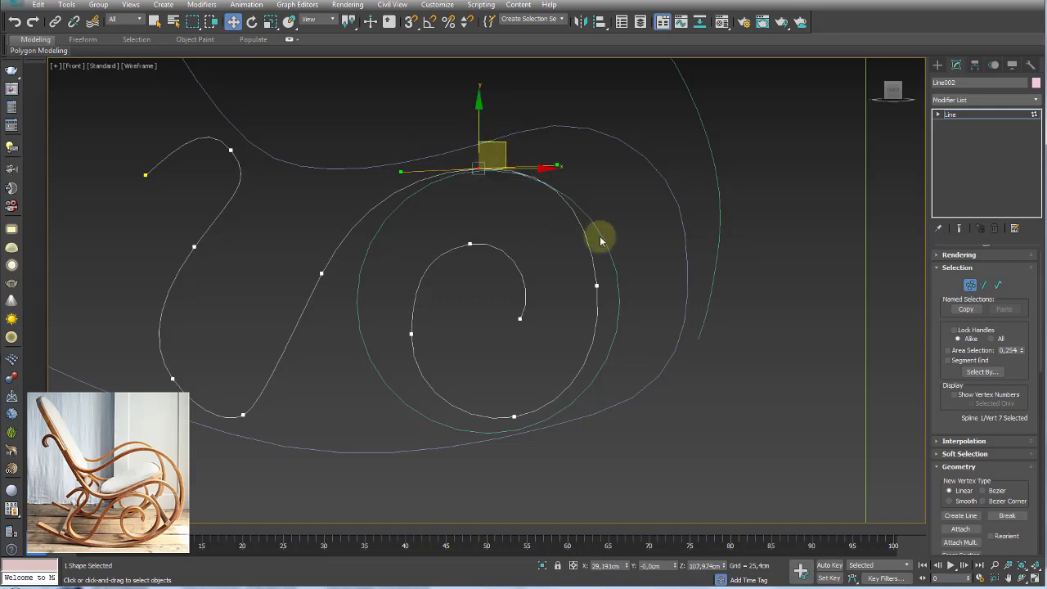
click(596, 287)
drag(613, 270, 633, 275)
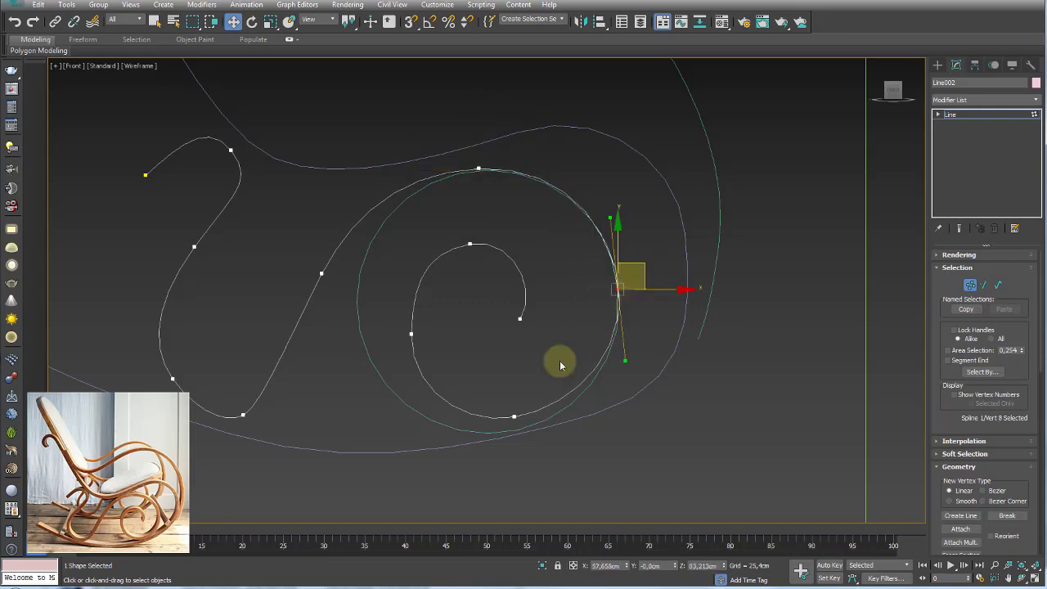
Step: Reposition the bottom, inner-left and top inner spiral points, then exit Vertex mode
click(514, 417)
drag(520, 410, 539, 402)
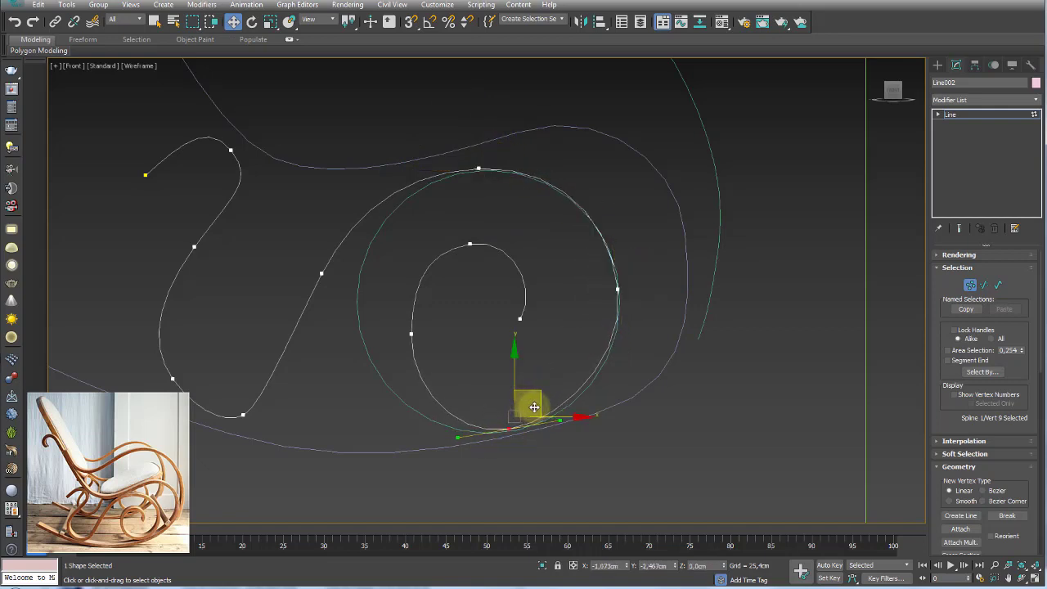
drag(536, 403, 528, 409)
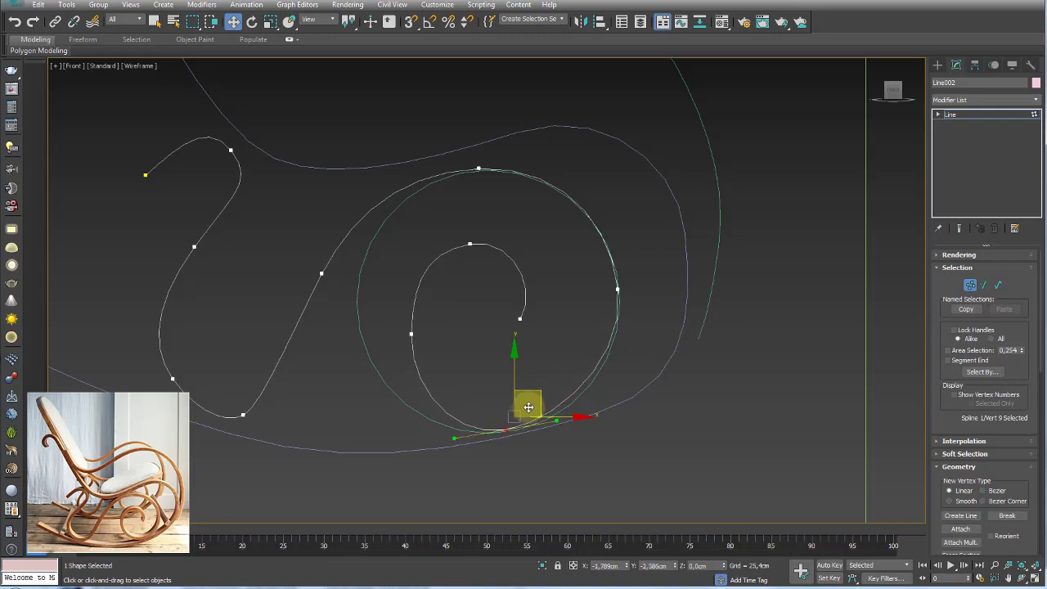
key(e)
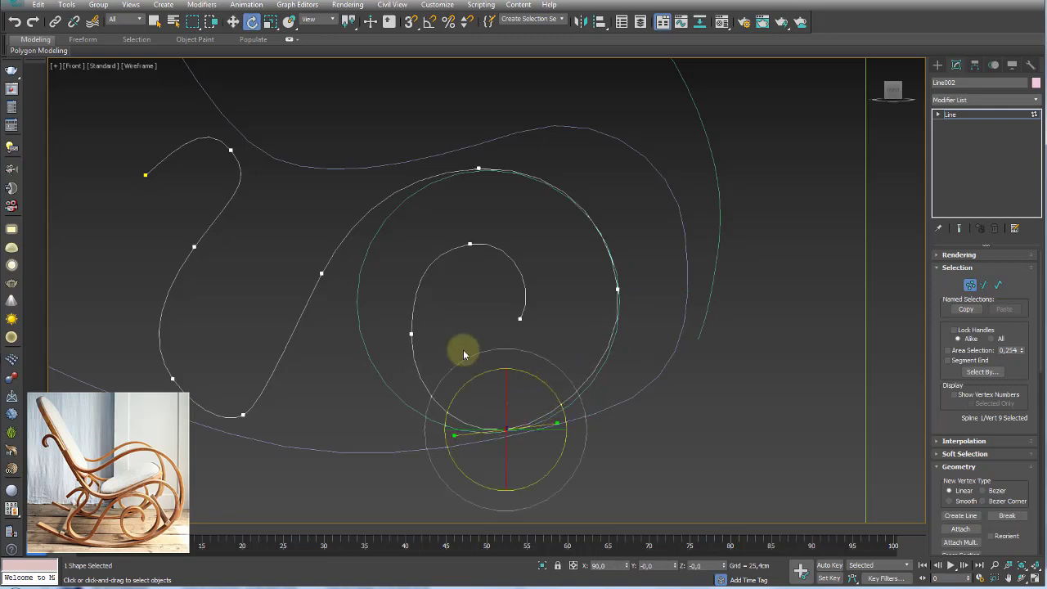
click(411, 333)
key(w)
drag(440, 308, 428, 301)
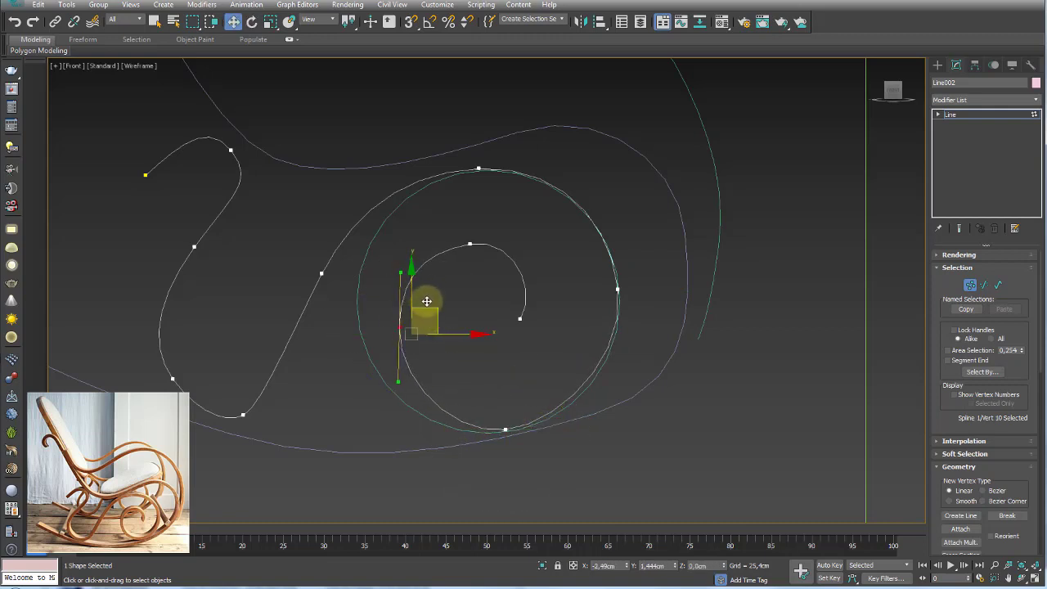
click(470, 244)
drag(495, 216, 482, 221)
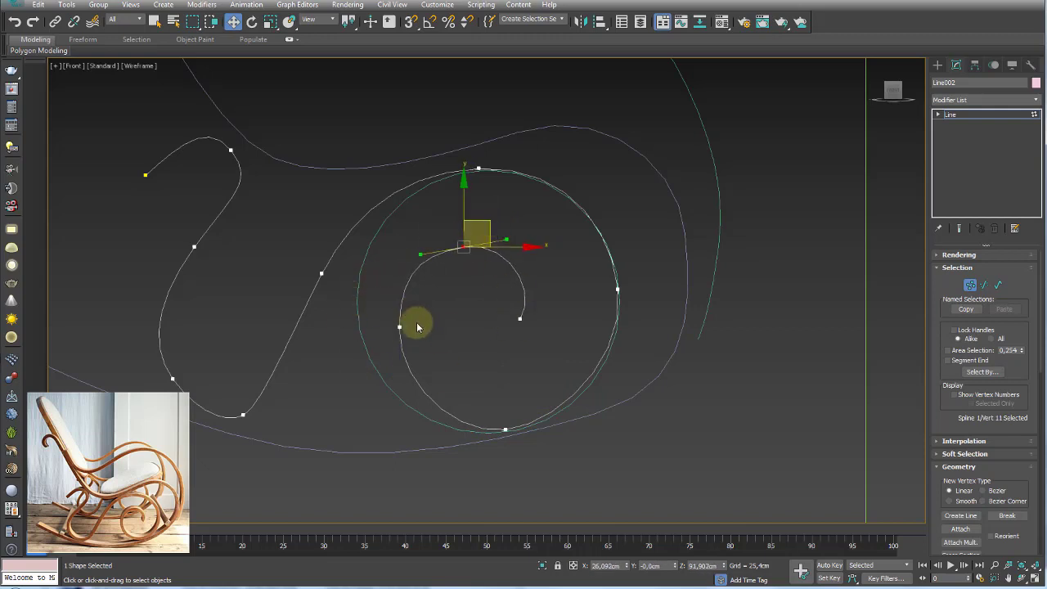
click(963, 115)
click(374, 235)
Step: Zoom out, switch to shaded Perspective, and orbit to view the splines against the reference plane
click(386, 261)
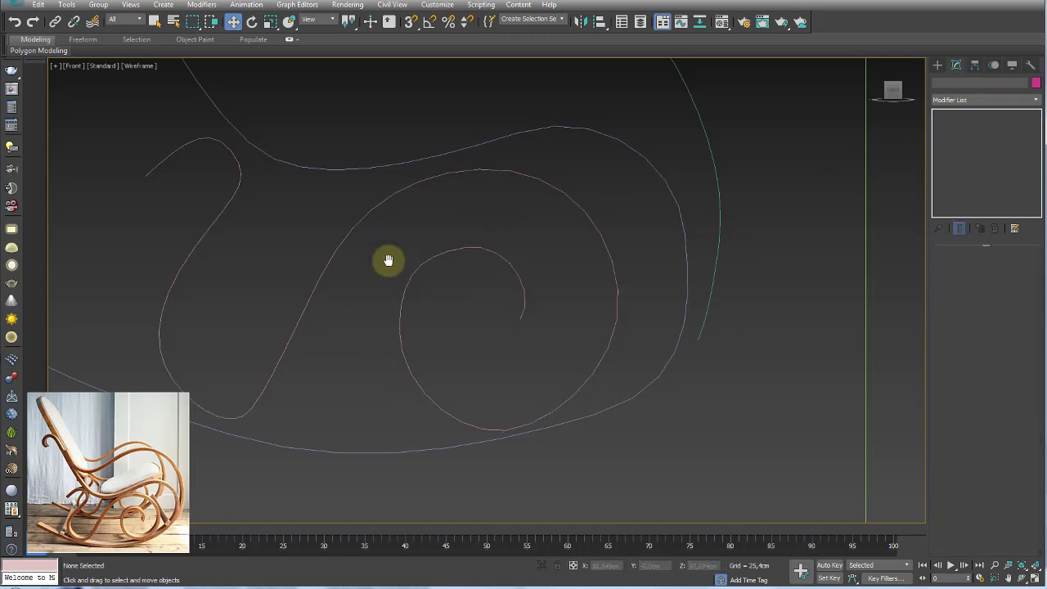
scroll(398, 276, down, 3)
scroll(418, 270, down, 3)
middle_drag(419, 270, 429, 292)
key(F3)
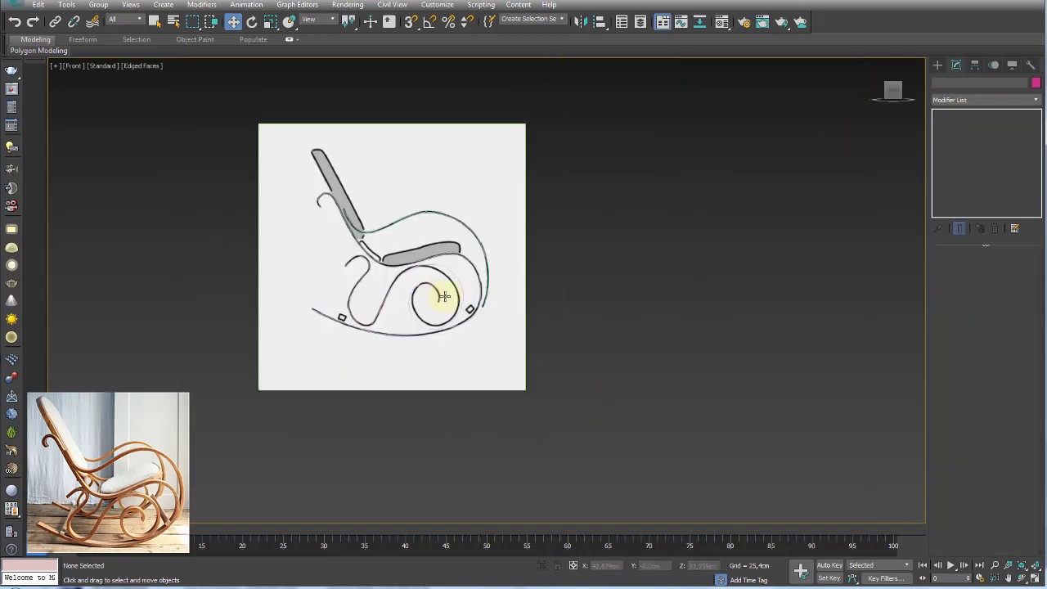
key(p)
mouse_move(536, 295)
alt+middle_down()
mouse_move(488, 327)
mouse_move(510, 273)
mouse_move(496, 345)
alt+middle_up()
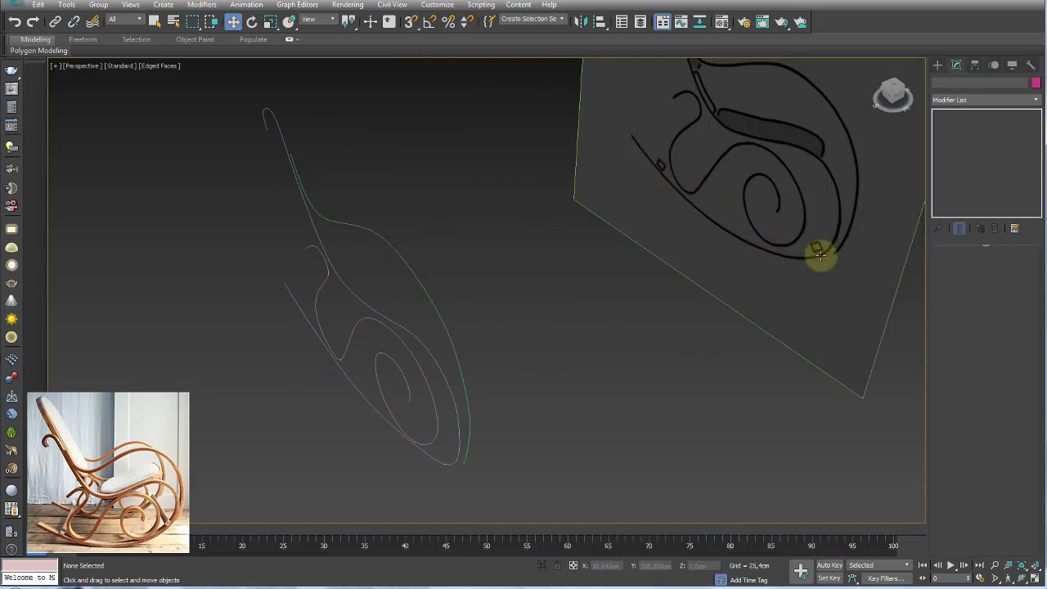
mouse_move(498, 299)
alt+middle_down()
mouse_move(480, 353)
mouse_move(511, 343)
mouse_move(580, 253)
alt+middle_up()
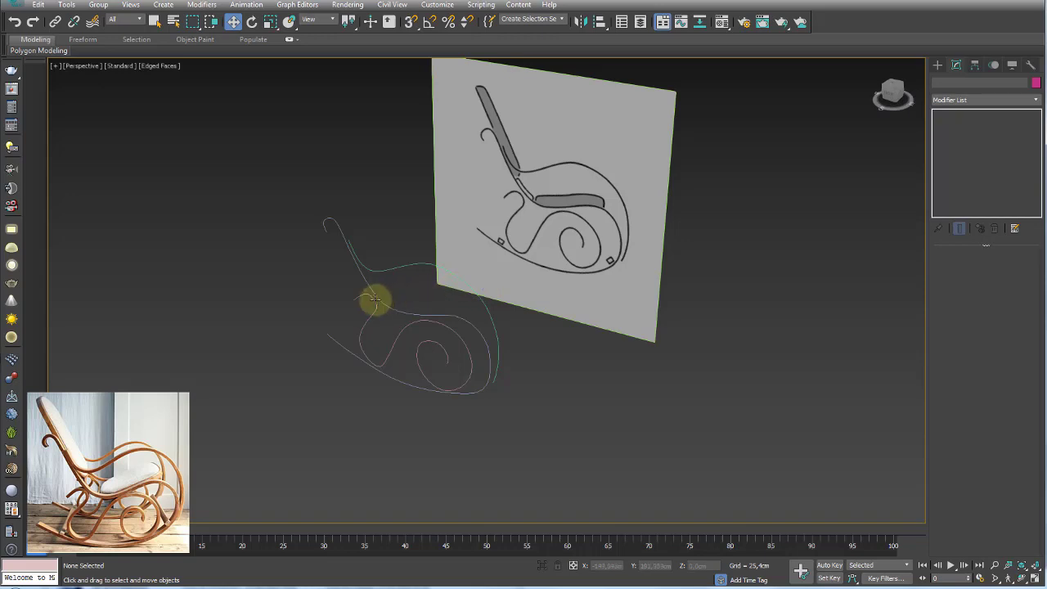
alt+middle_drag(374, 300, 456, 292)
scroll(456, 293, up, 3)
Step: Select the rocker curve Line001 and turn on Enable In Renderer and Enable In Viewport, giving a 2,54 cm tube
alt+middle_drag(460, 330, 599, 332)
click(599, 332)
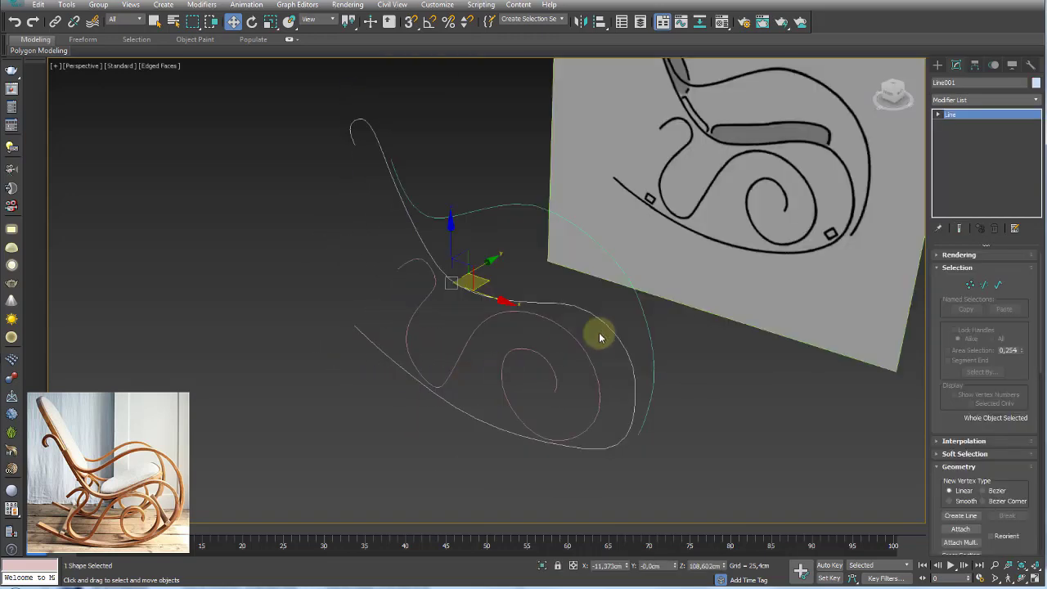
drag(433, 152, 397, 447)
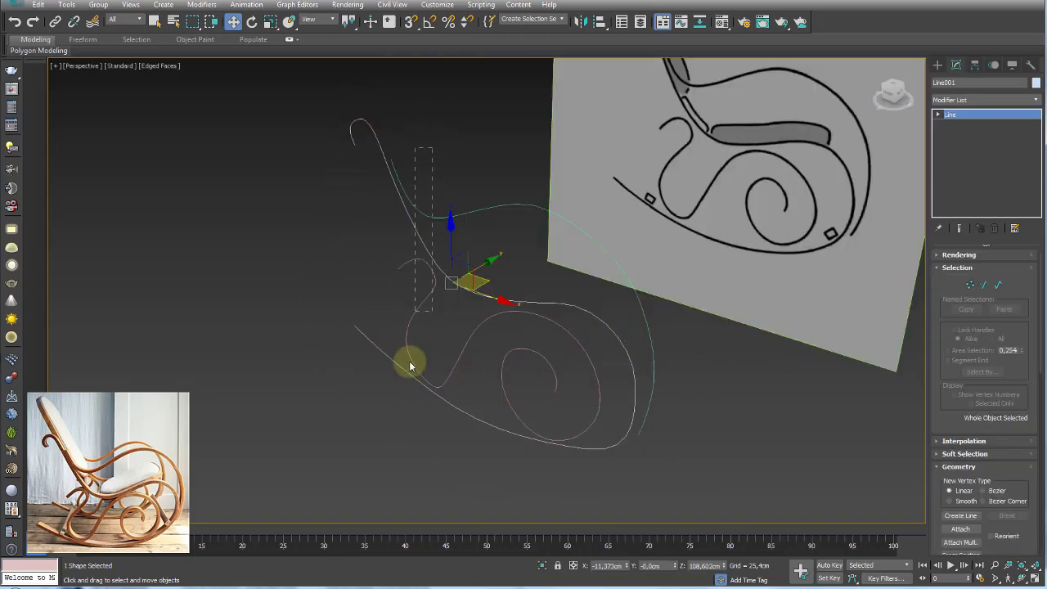
click(458, 407)
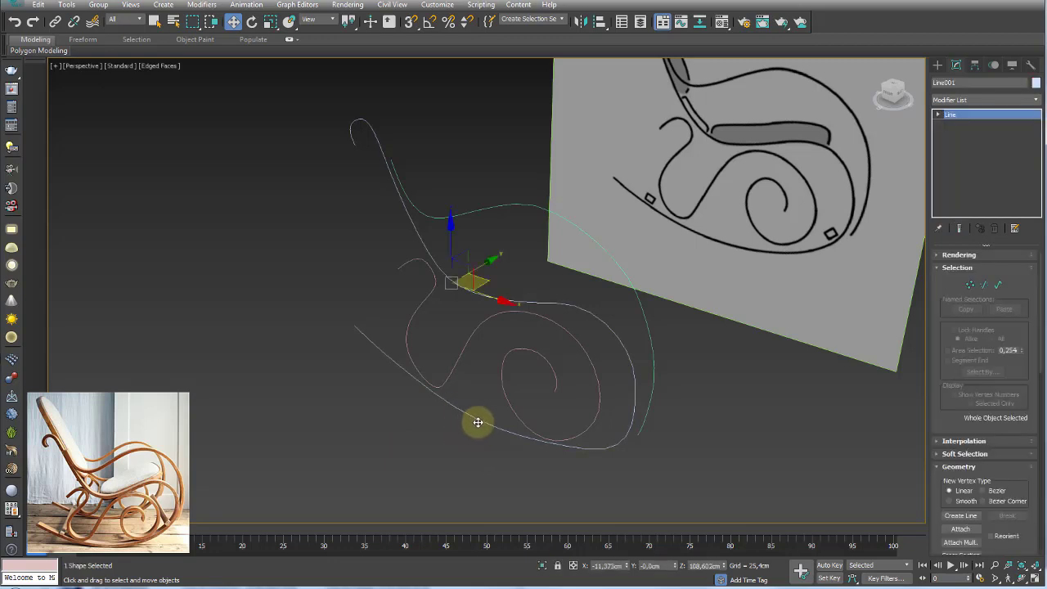
middle_drag(559, 445, 544, 437)
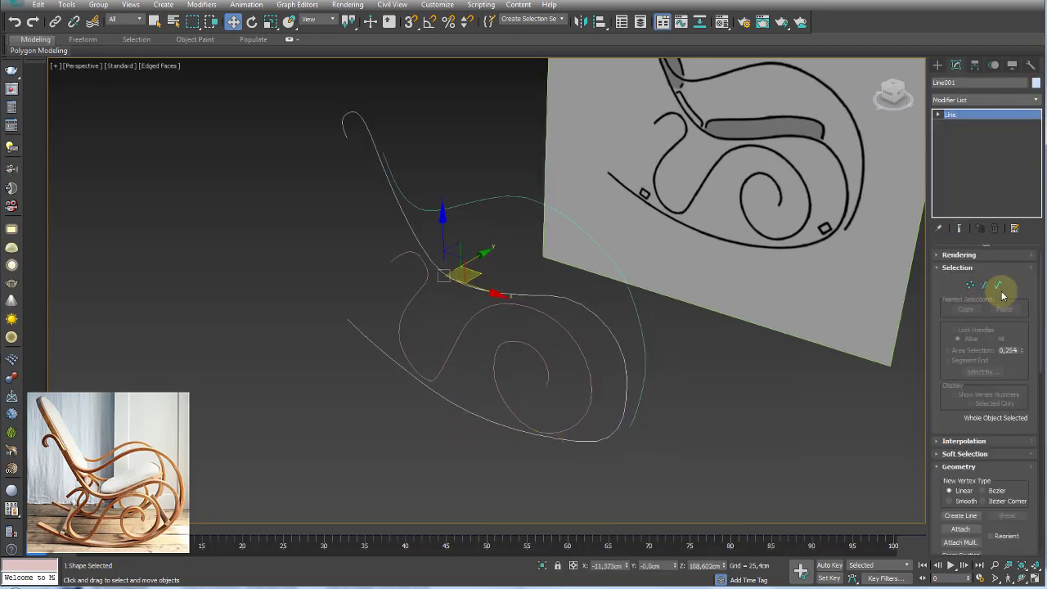
click(941, 255)
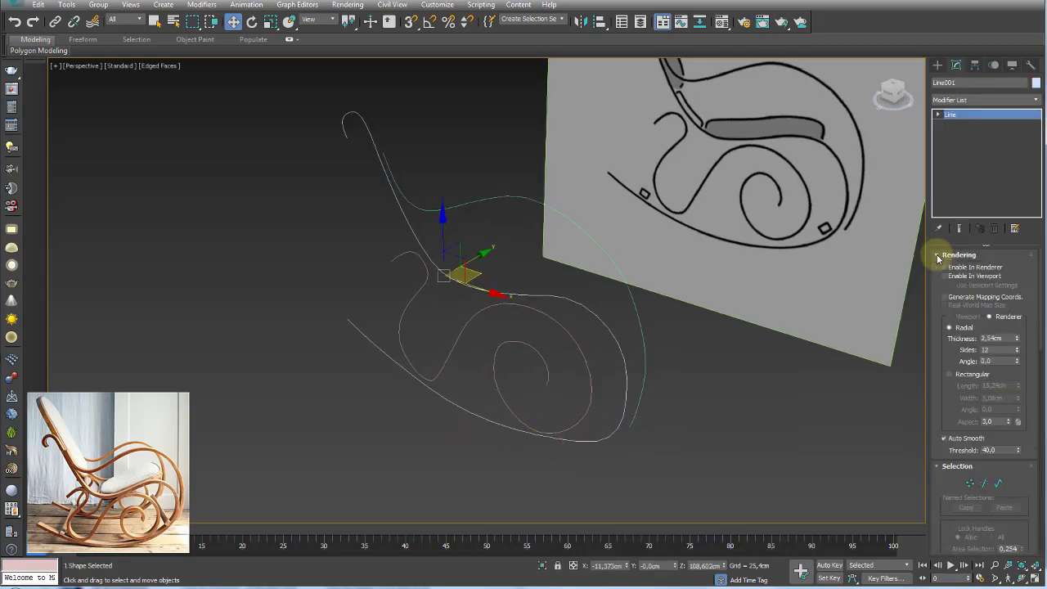
click(946, 267)
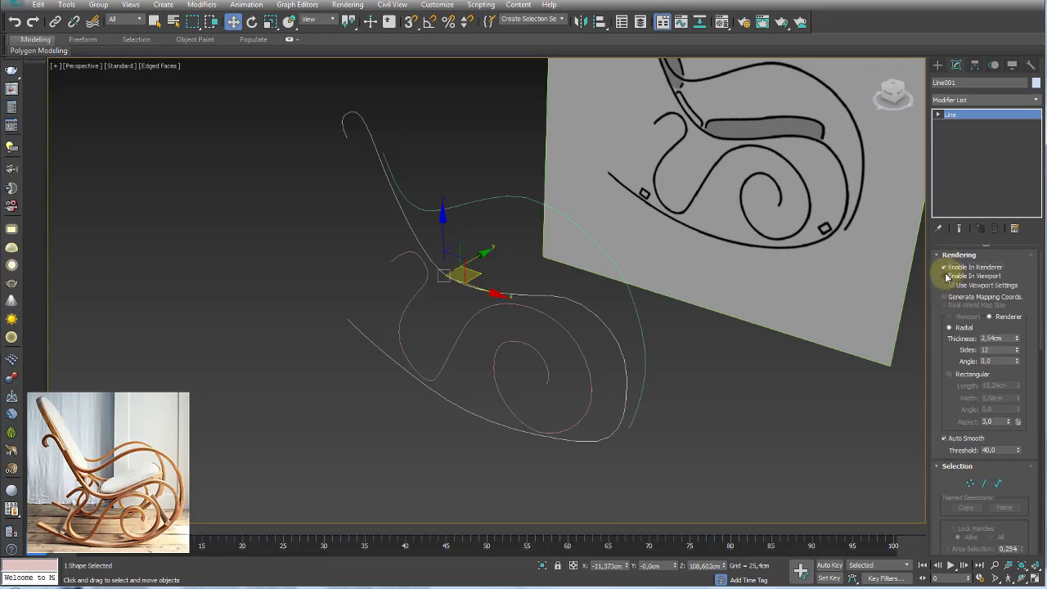
click(946, 276)
mouse_move(545, 369)
alt+middle_down()
mouse_move(641, 361)
mouse_move(596, 306)
mouse_move(467, 368)
mouse_move(567, 386)
alt+middle_up()
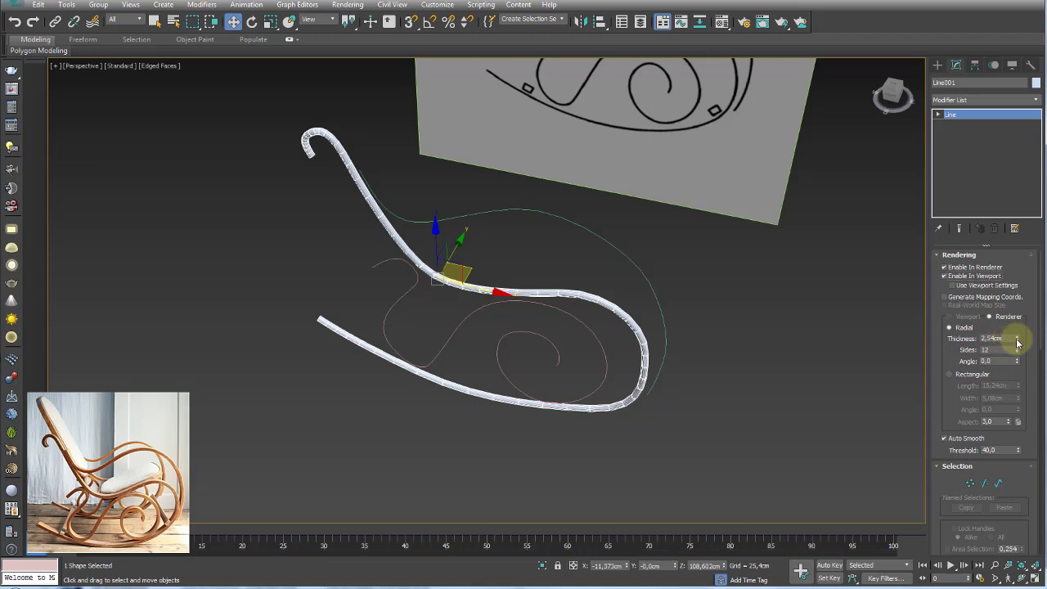
Step: Give Line001's tube 4 sides and rotate its cross-section to a 45° angle
mouse_move(1018, 342)
mouse_down()
mouse_move(1012, 262)
mouse_move(1007, 334)
mouse_up()
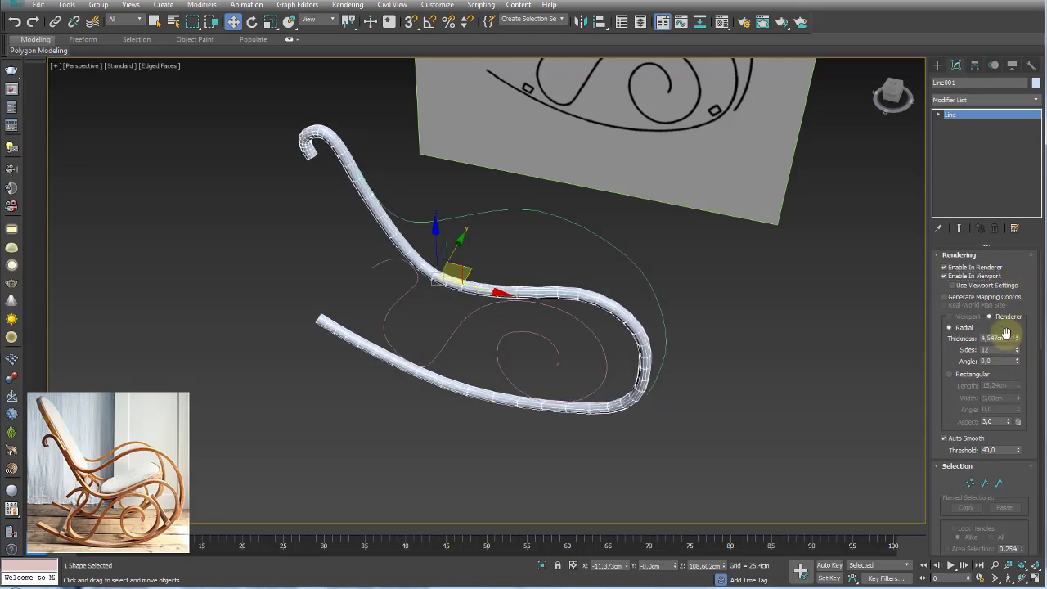
double_click(990, 350)
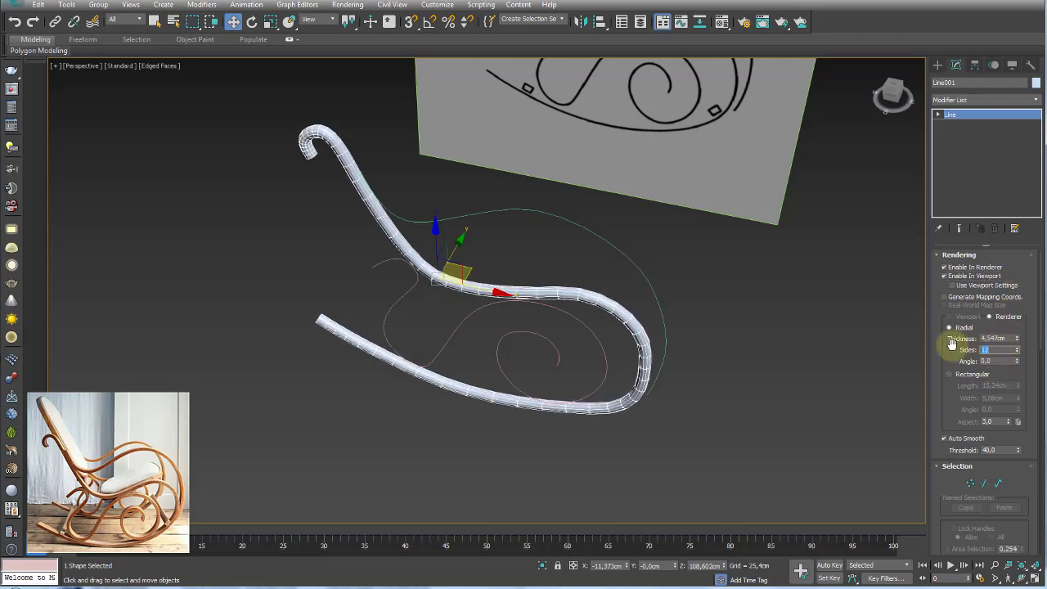
text(4)
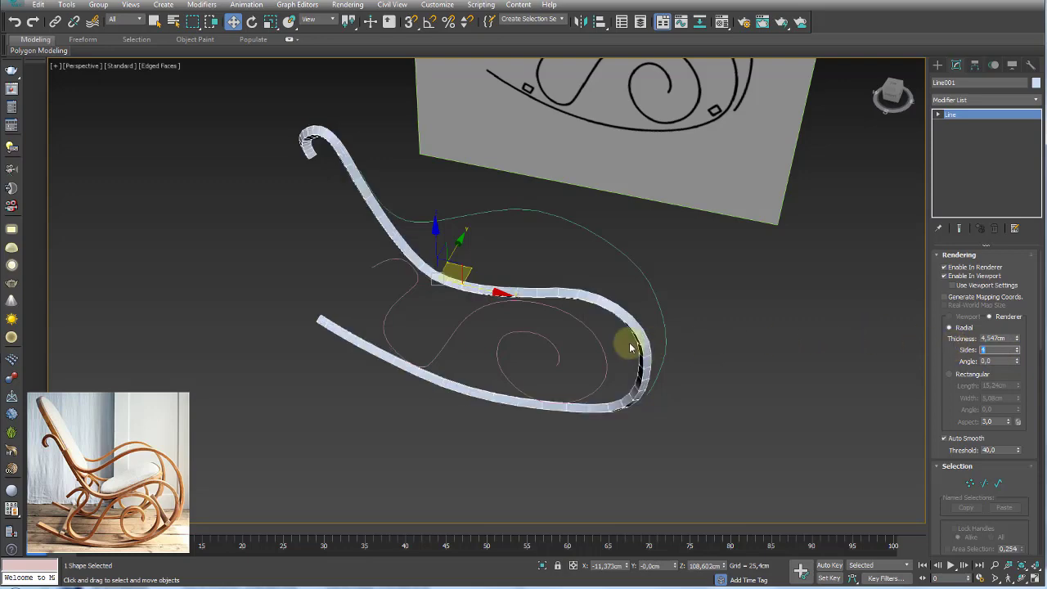
scroll(685, 346, up, 3)
scroll(650, 325, up, 3)
scroll(655, 353, down, 5)
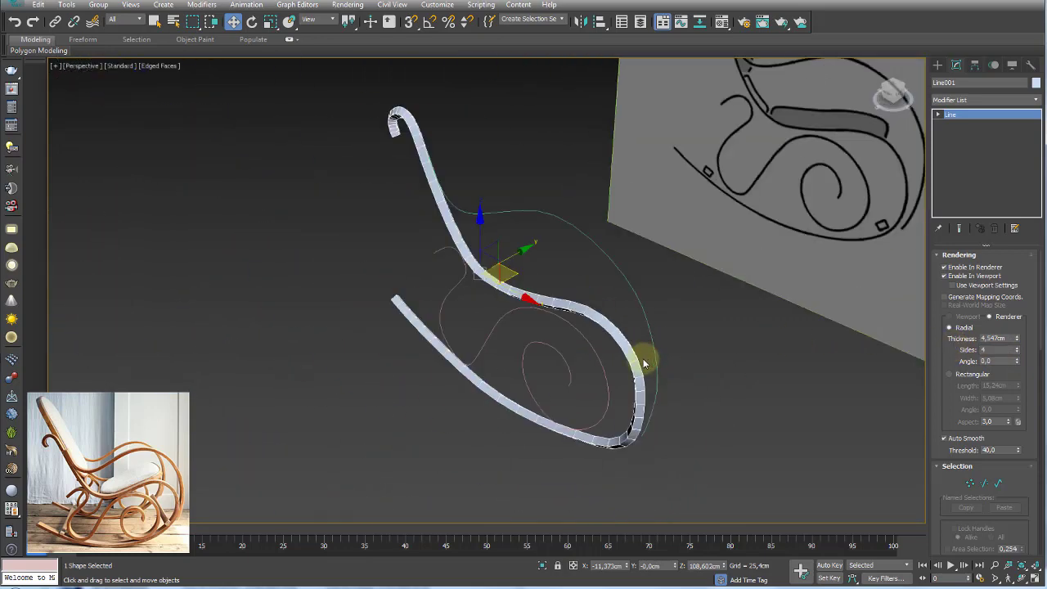
mouse_move(644, 364)
alt+middle_down()
mouse_move(619, 358)
mouse_move(582, 306)
mouse_move(576, 325)
mouse_move(591, 334)
mouse_move(608, 397)
mouse_move(574, 358)
mouse_move(692, 360)
mouse_move(697, 330)
alt+middle_up()
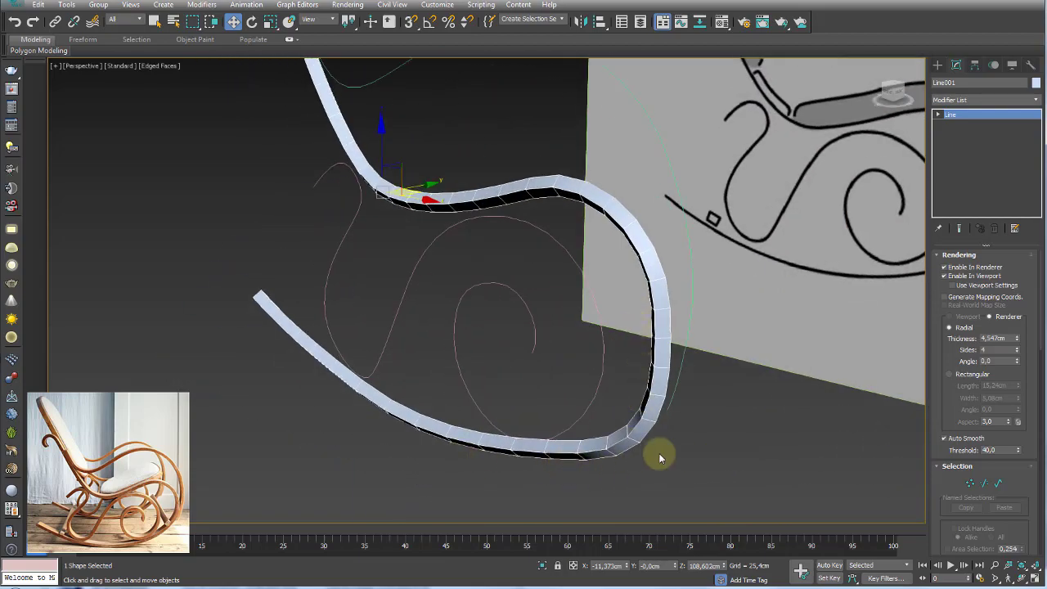
mouse_move(662, 458)
alt+middle_down()
mouse_move(545, 436)
mouse_move(434, 463)
mouse_move(507, 429)
alt+middle_up()
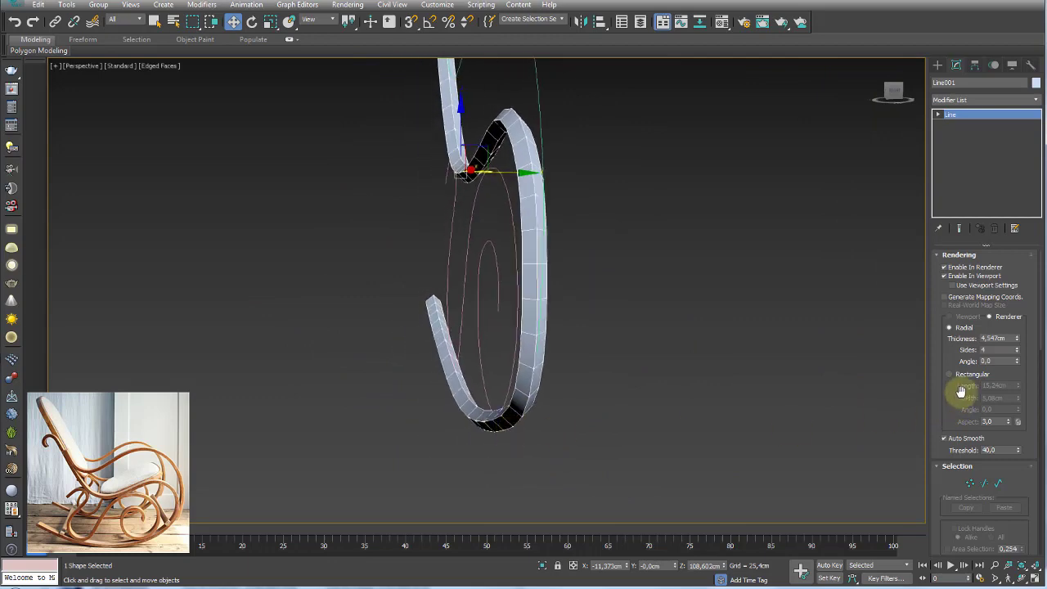
click(992, 361)
text(45)
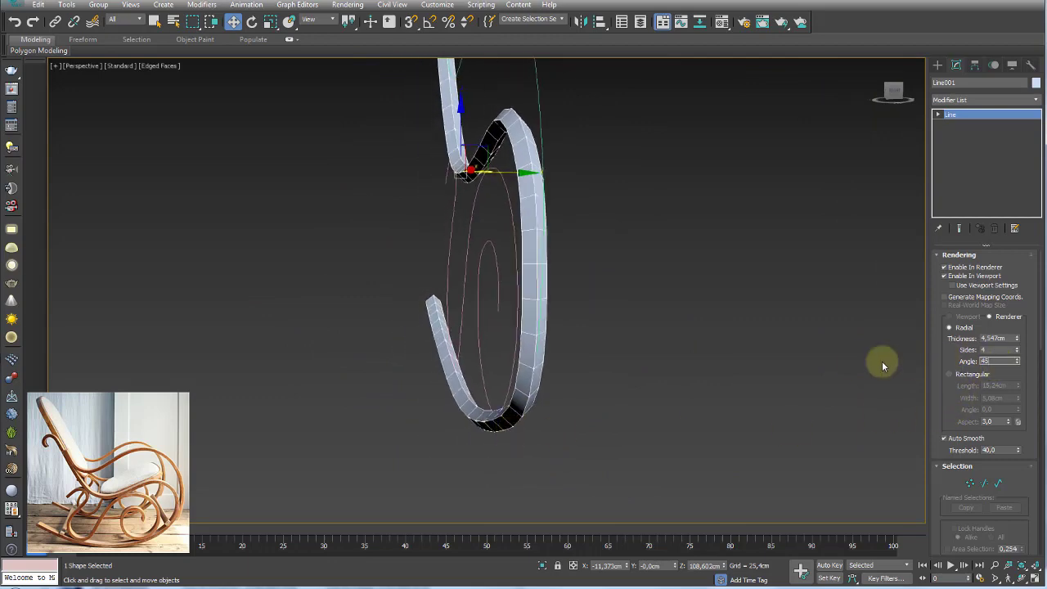
key(Return)
alt+middle_drag(571, 393, 666, 423)
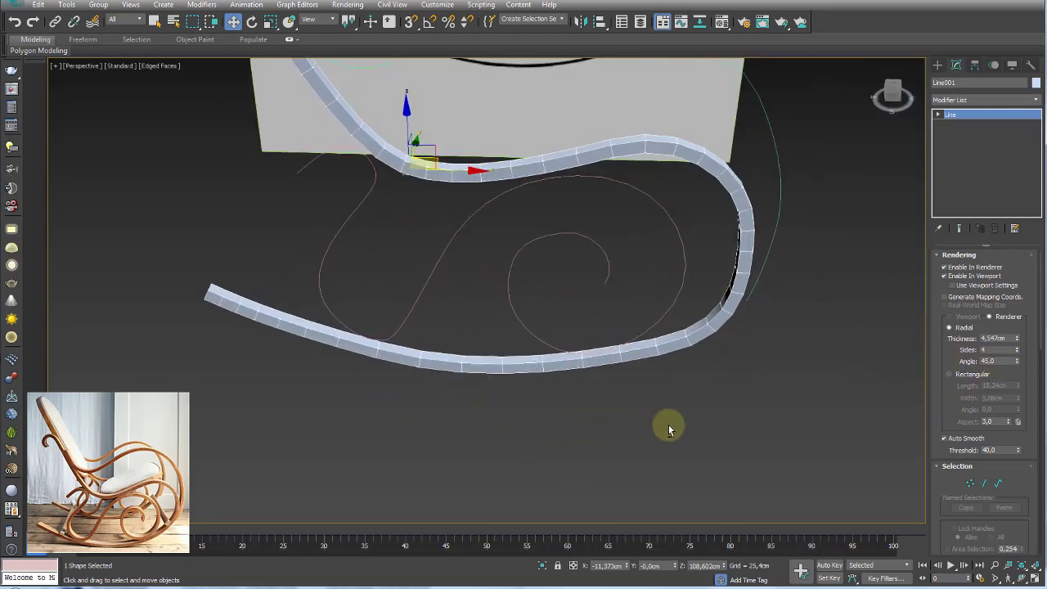
Step: Set the rocker tube's thickness to 4,0 cm
drag(1017, 339, 1011, 338)
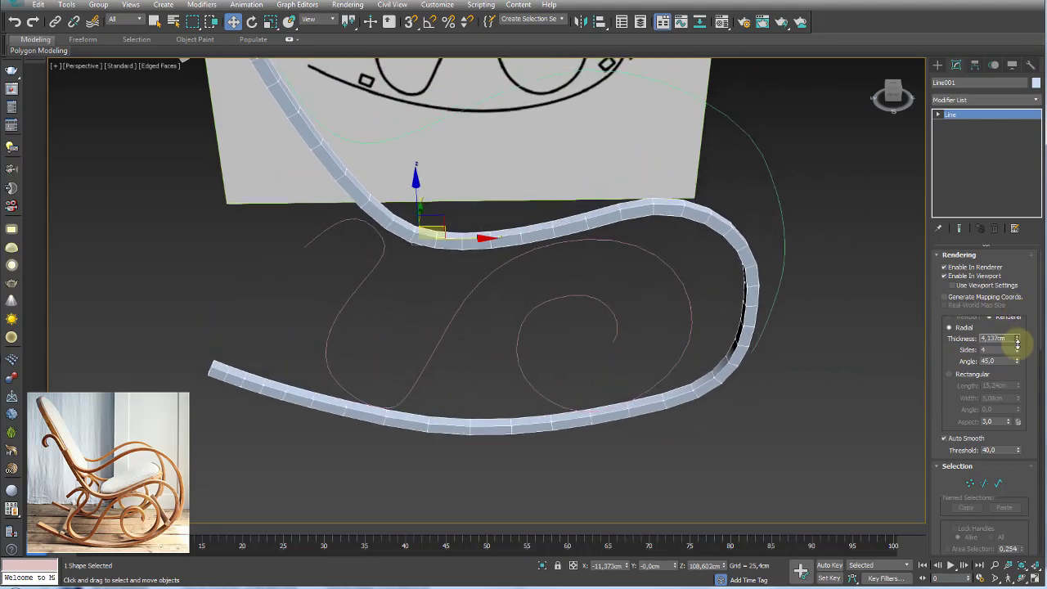
mouse_move(671, 302)
alt+middle_down()
mouse_move(603, 297)
mouse_move(655, 311)
alt+middle_up()
click(1014, 338)
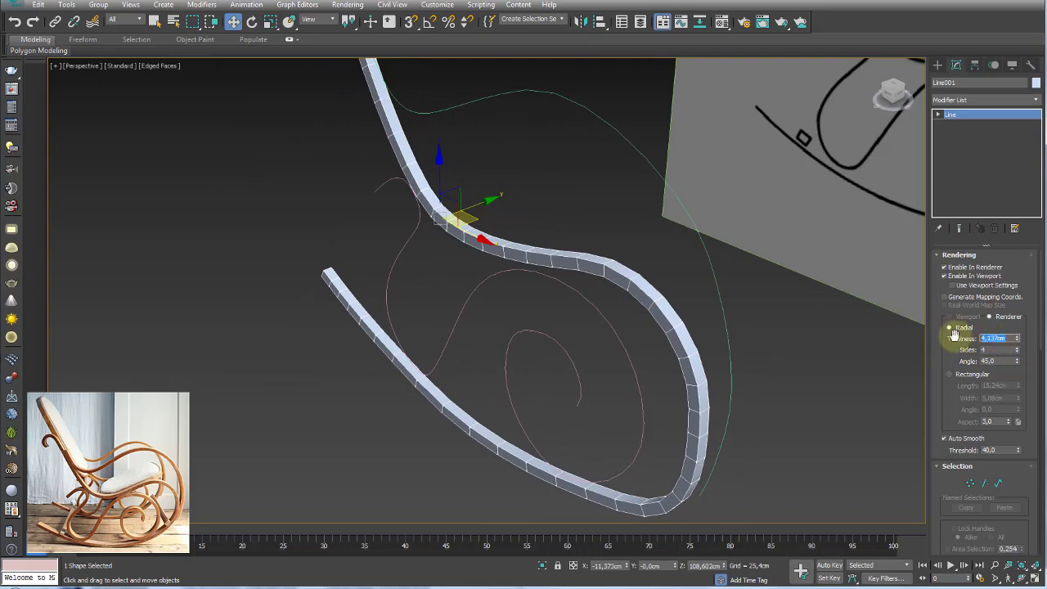
text(4)
key(Return)
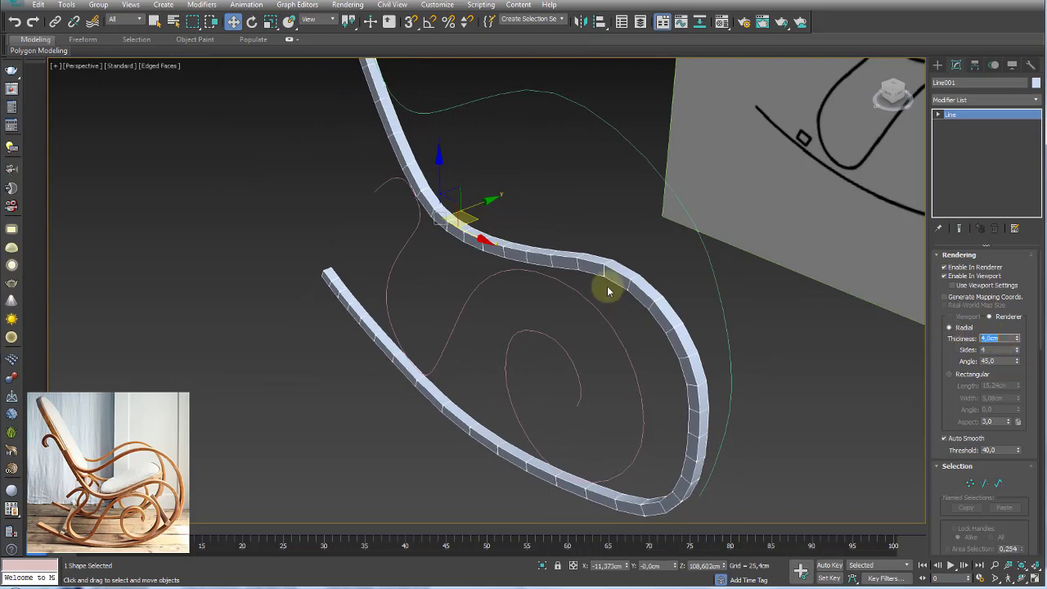
alt+middle_drag(564, 299, 622, 307)
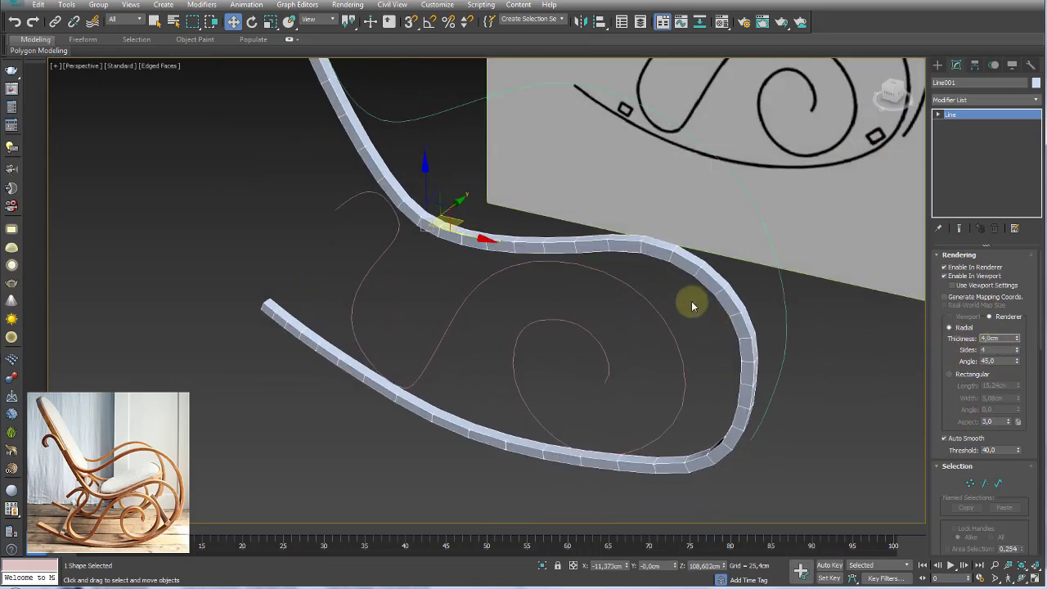
click(656, 307)
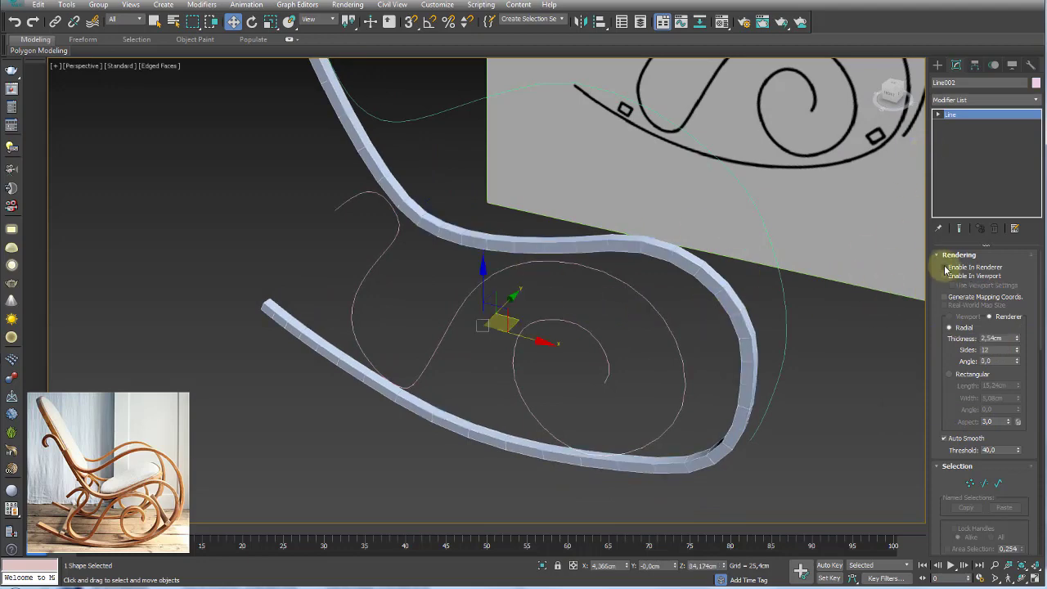
Step: Show spiral Line002 as a viewport tube, 4 cm thick with 4 sides
click(945, 276)
click(748, 325)
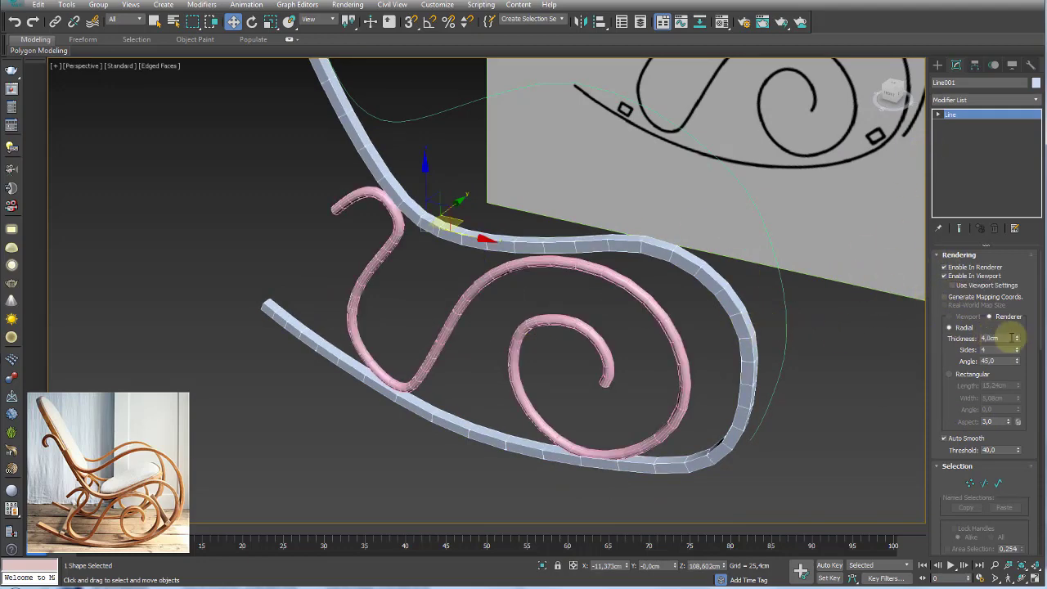
click(674, 336)
click(992, 339)
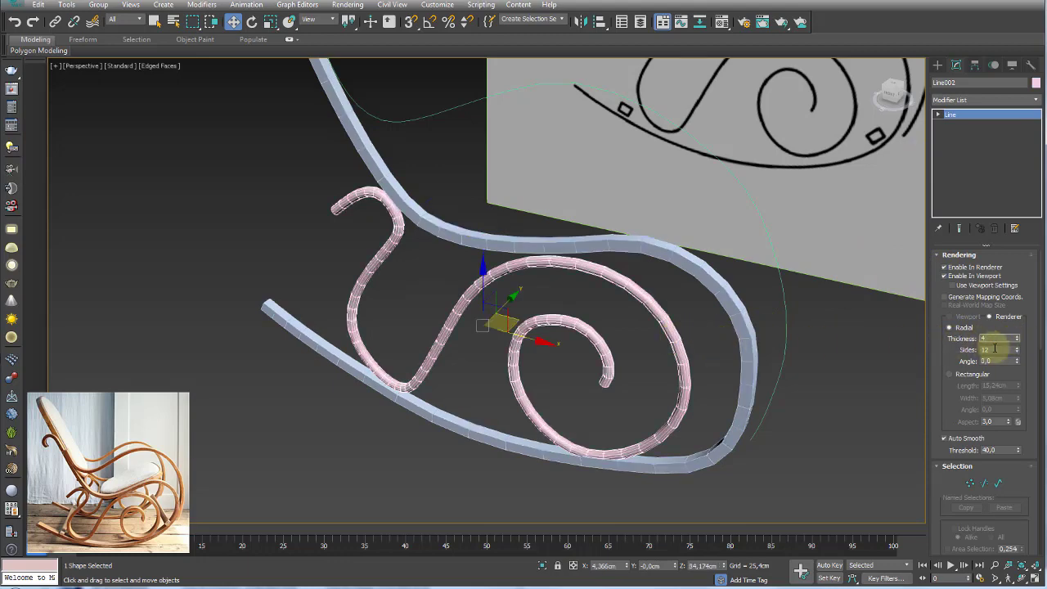
key(Tab)
text(4)
key(Return)
alt+middle_drag(748, 345, 694, 328)
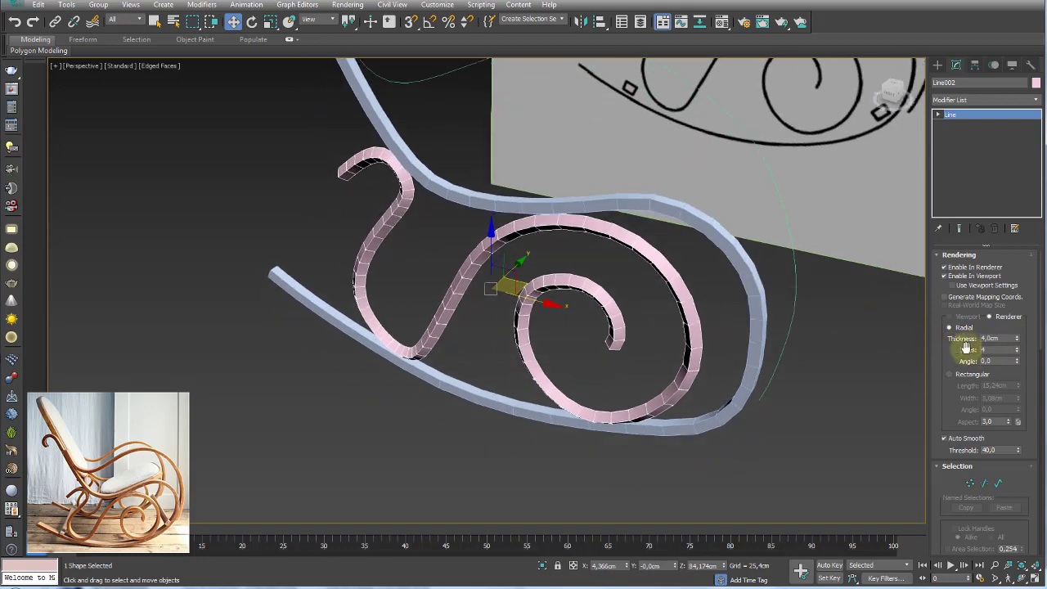
Step: Set the spiral tube's cross-section angle to 45°, correcting the mistyped 450
click(994, 361)
text(450)
key(Return)
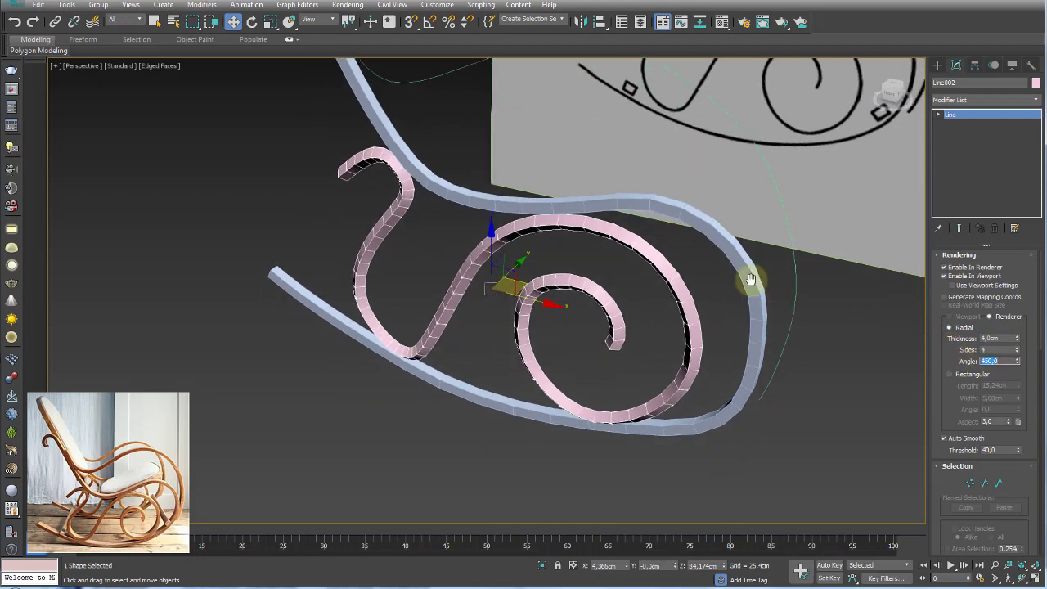
mouse_move(752, 280)
alt+middle_down()
mouse_move(706, 351)
mouse_move(766, 363)
alt+middle_up()
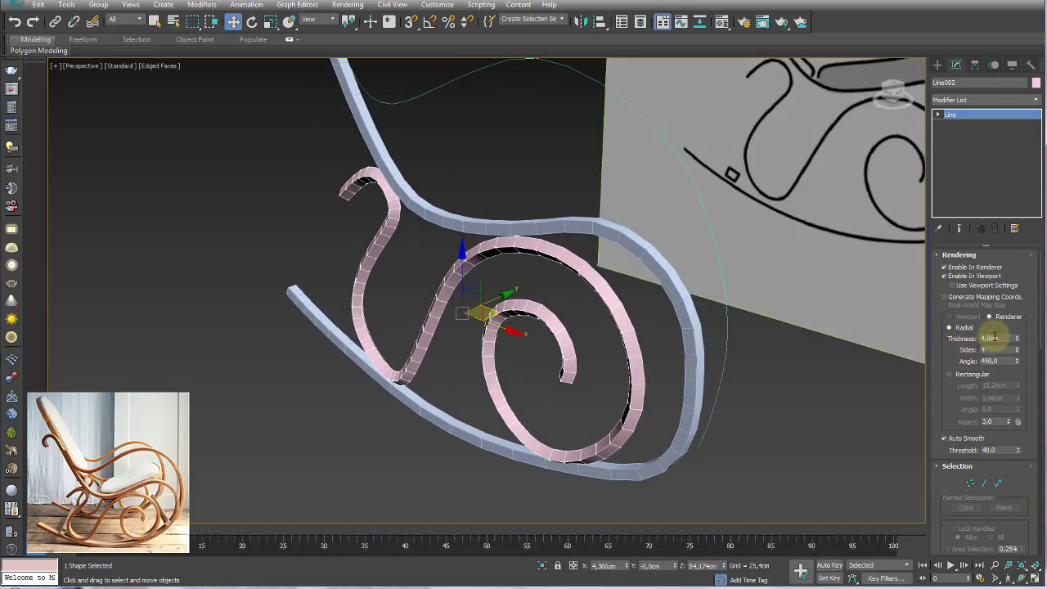
text(45)
key(Return)
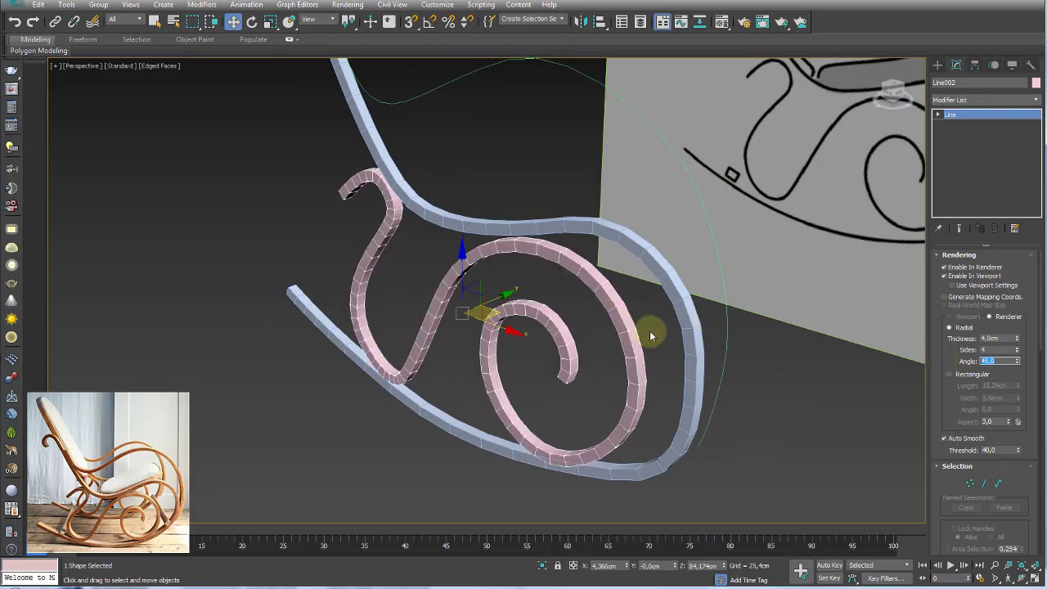
mouse_move(649, 331)
alt+middle_down()
mouse_move(620, 322)
mouse_move(686, 268)
mouse_move(678, 327)
mouse_move(712, 316)
mouse_move(643, 332)
mouse_move(671, 295)
alt+middle_up()
click(685, 268)
Step: Enable Line003 as a tube with 4 cm thickness, 4 sides and a 45° angle
click(946, 277)
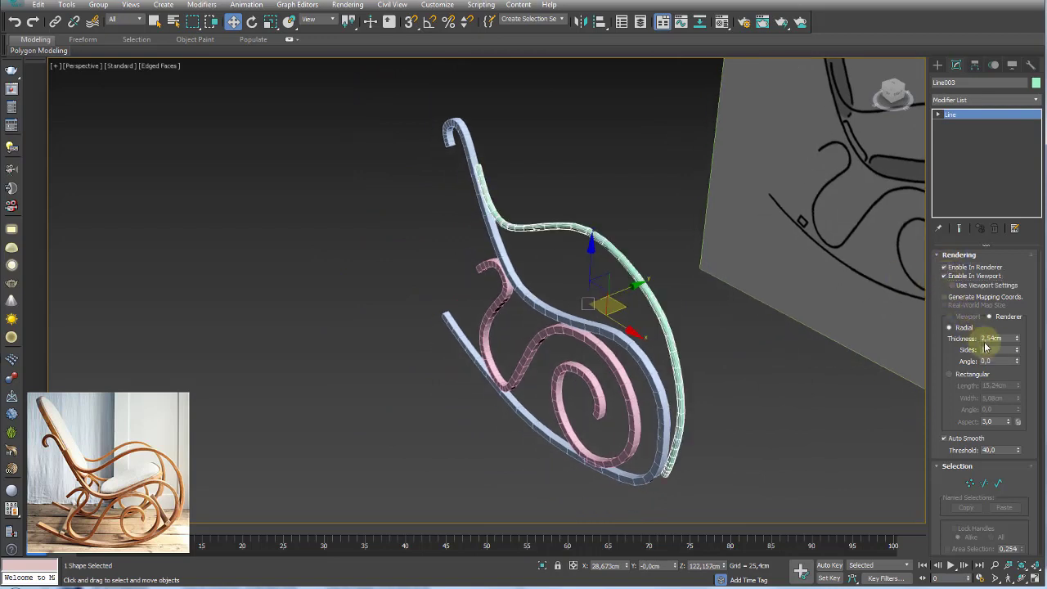
text(4)
key(Tab)
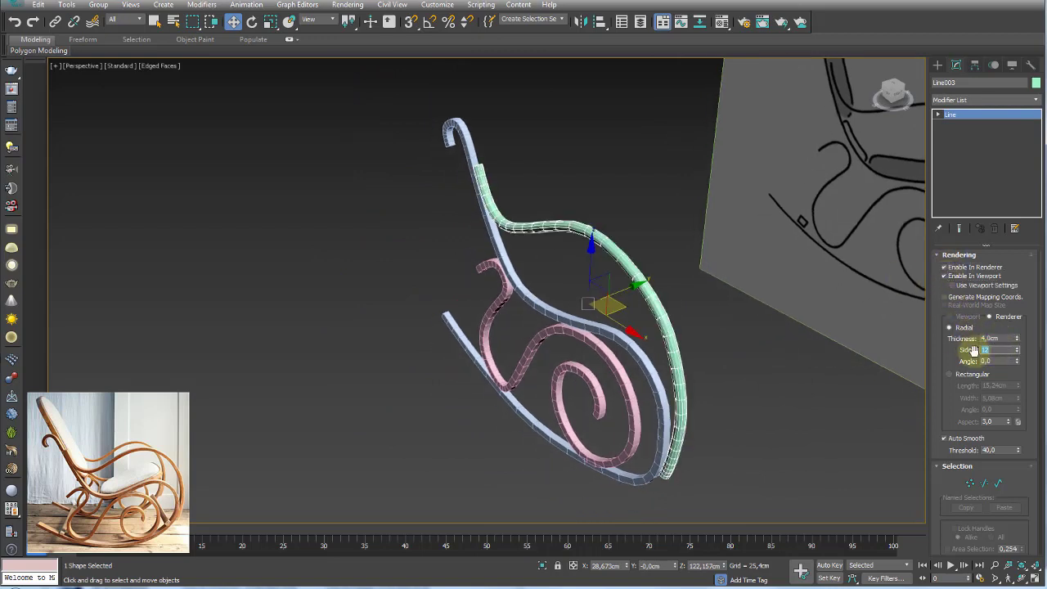
key(Tab)
text(45)
key(Return)
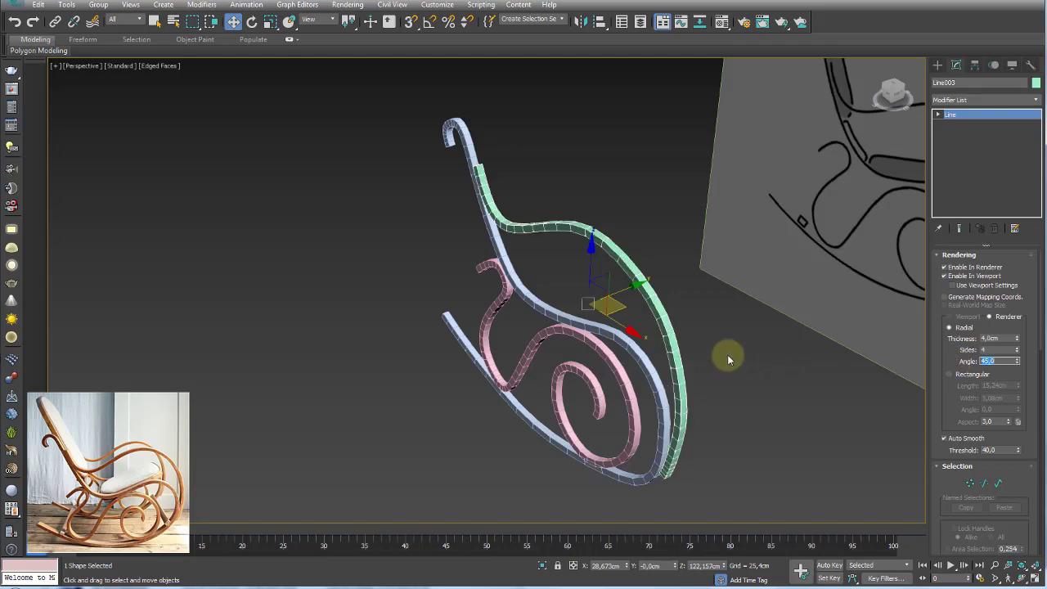
mouse_move(727, 355)
alt+middle_down()
mouse_move(677, 325)
mouse_move(690, 288)
mouse_move(755, 311)
mouse_move(609, 310)
alt+middle_up()
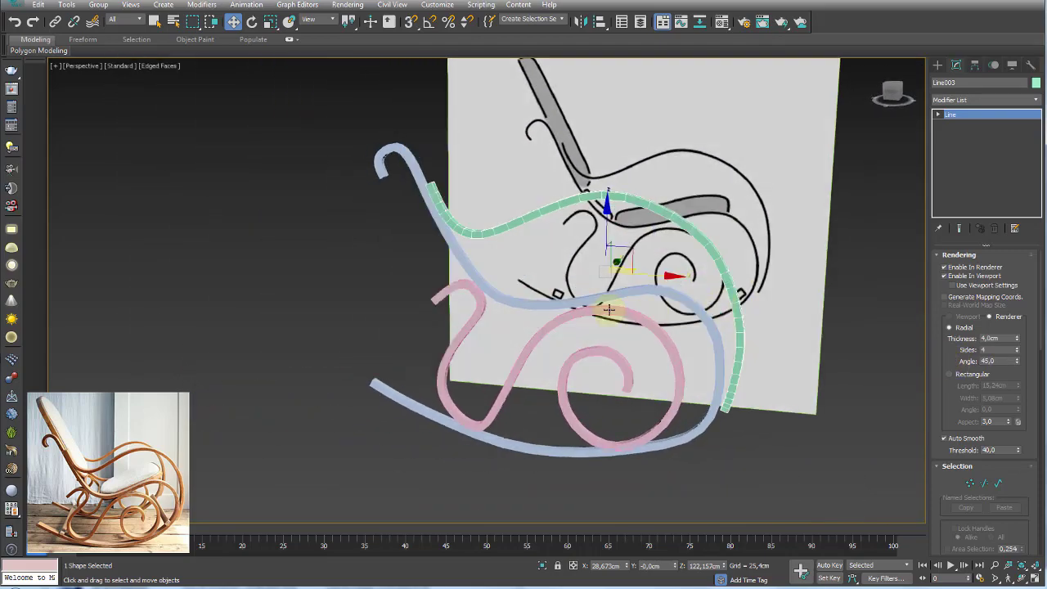
mouse_move(487, 312)
alt+middle_down()
mouse_move(524, 307)
mouse_move(473, 299)
alt+middle_up()
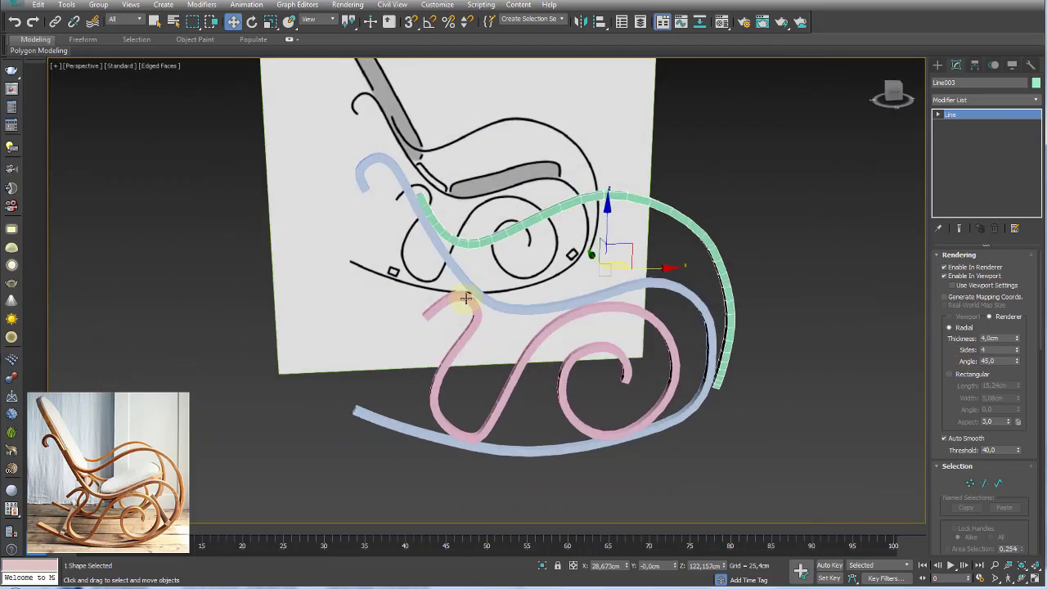
scroll(464, 298, up, 2)
scroll(491, 294, up, 3)
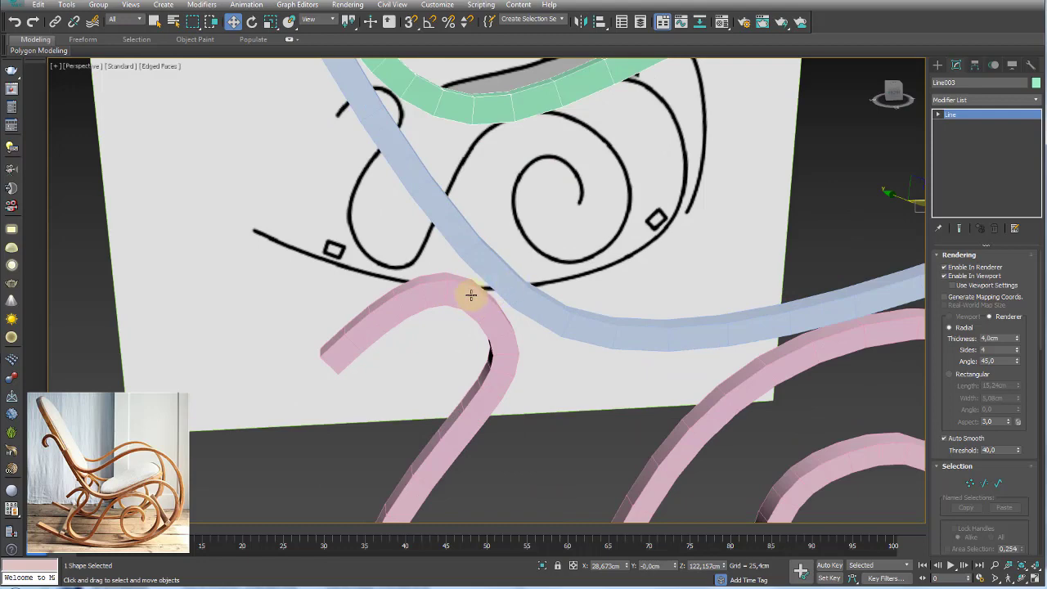
Step: Select the pink spline Line002 and enter Vertex sub-object mode
click(483, 302)
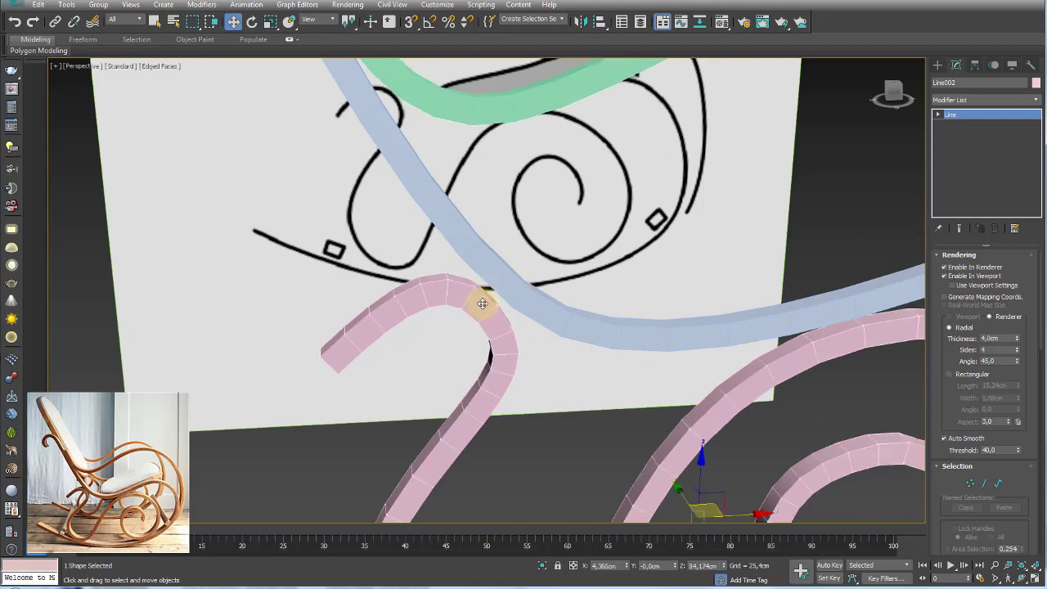
click(960, 124)
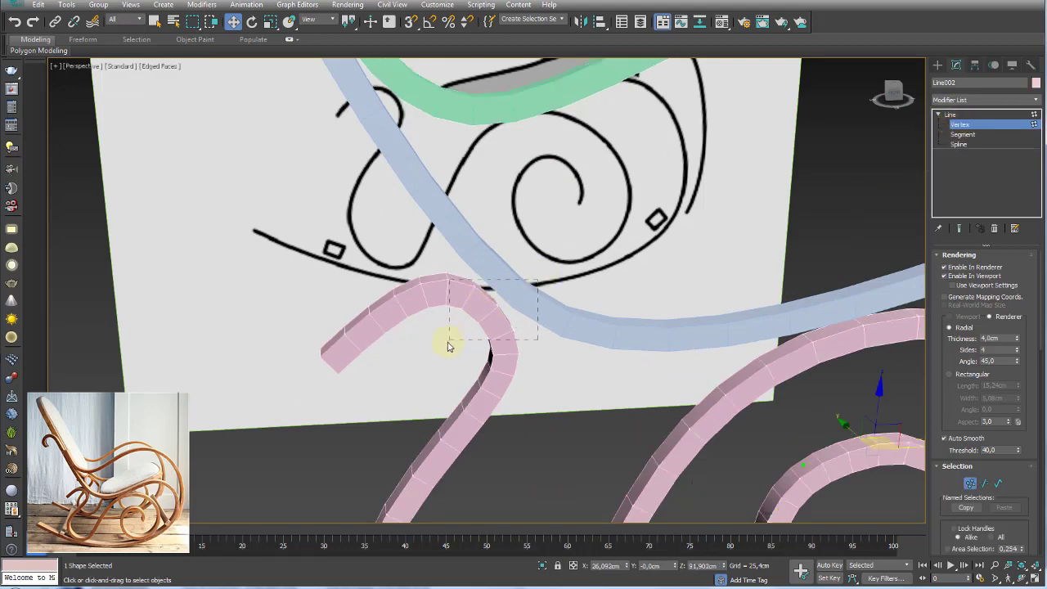
drag(447, 346, 449, 339)
click(945, 277)
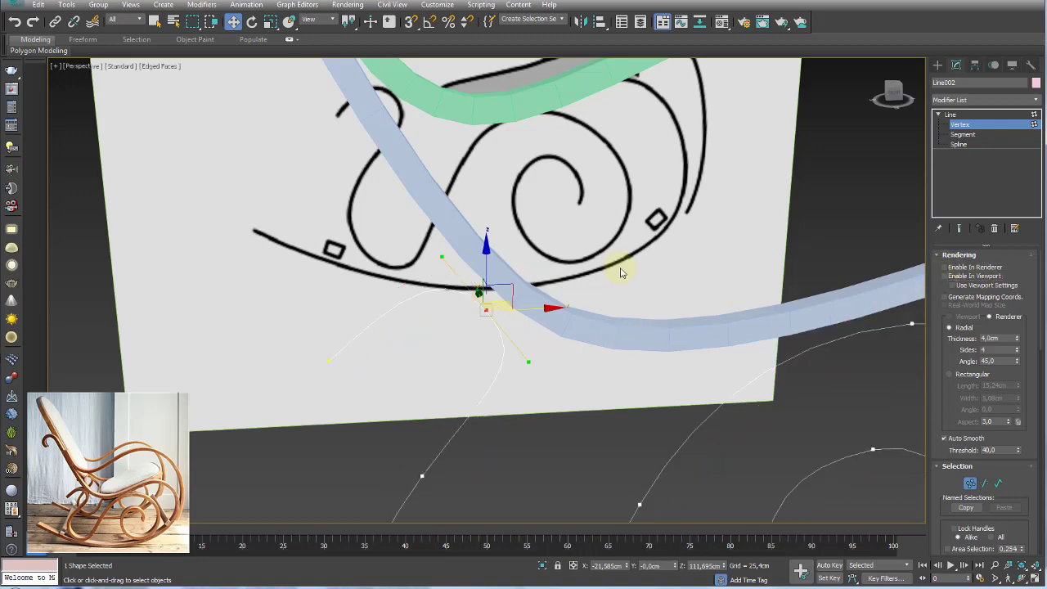
click(945, 276)
scroll(511, 281, up, 2)
scroll(512, 280, up, 3)
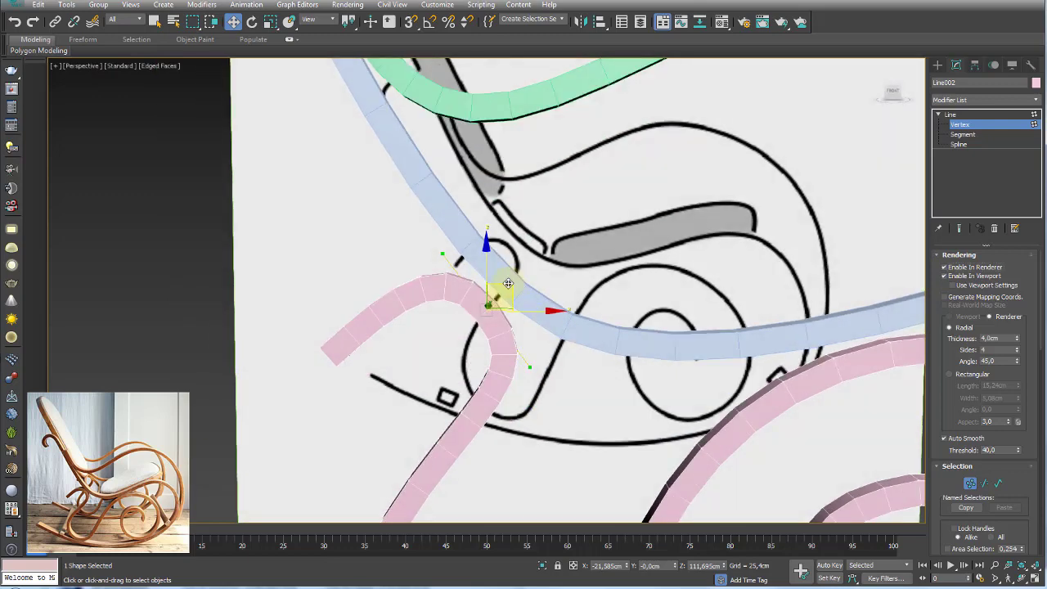
scroll(524, 311, down, 5)
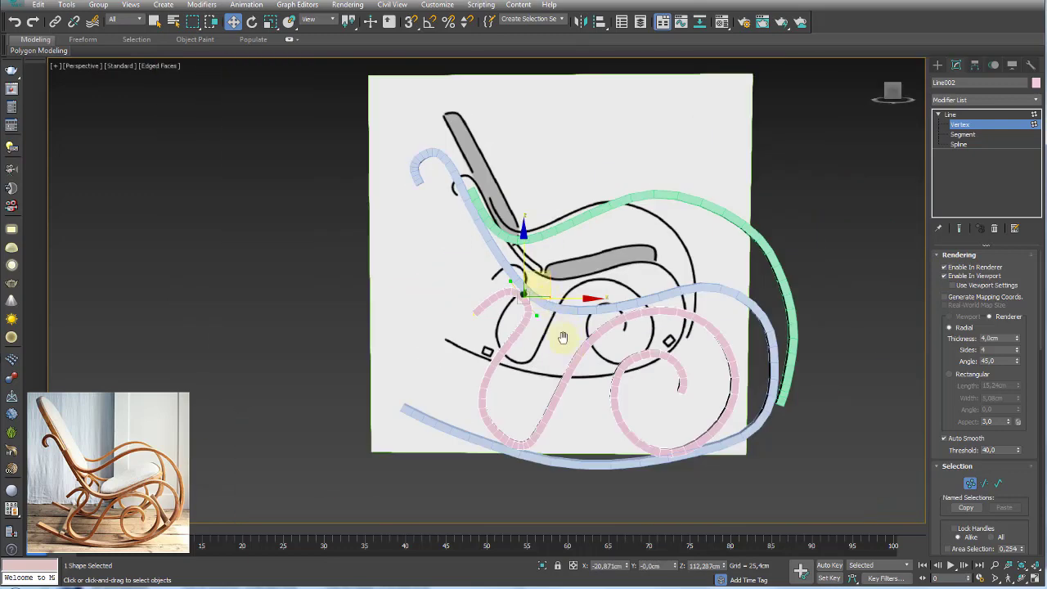
alt+middle_drag(562, 339, 529, 338)
scroll(573, 319, up, 5)
Step: Rotate and move the spiral's bottom vertices so the curve follows the drawing
click(573, 324)
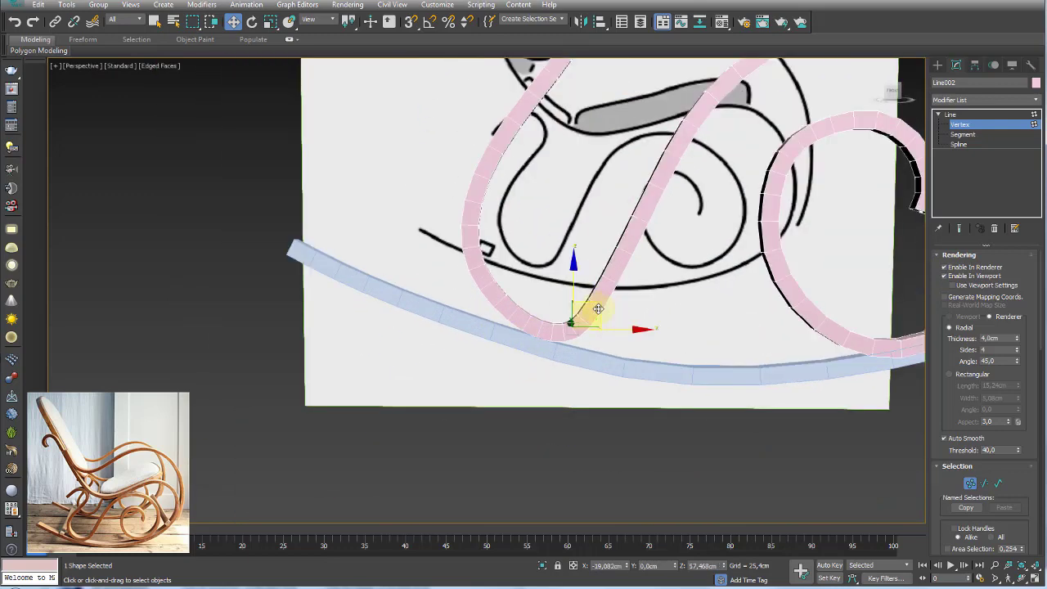
key(e)
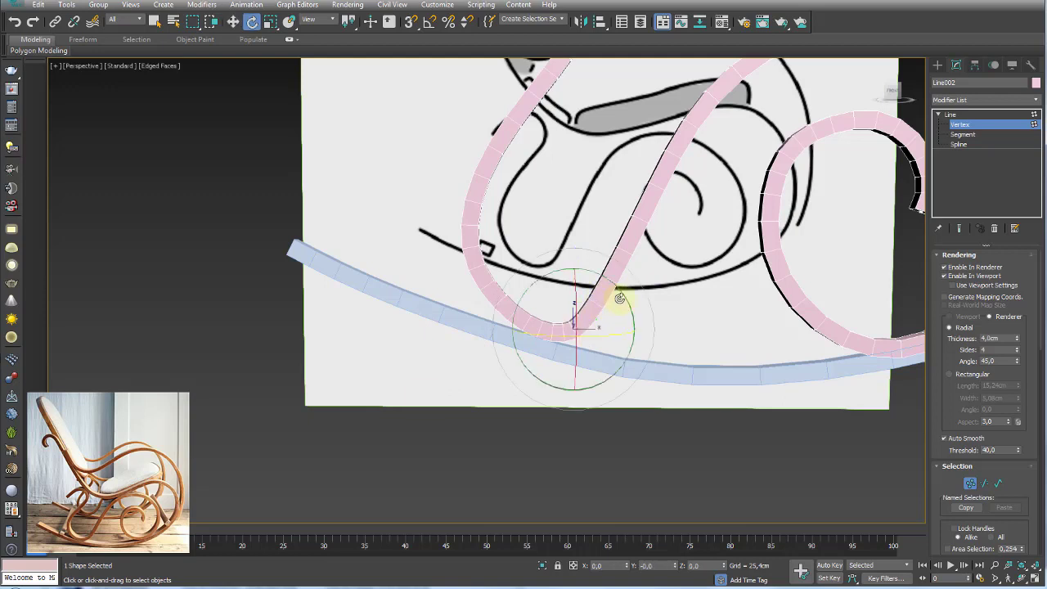
key(r)
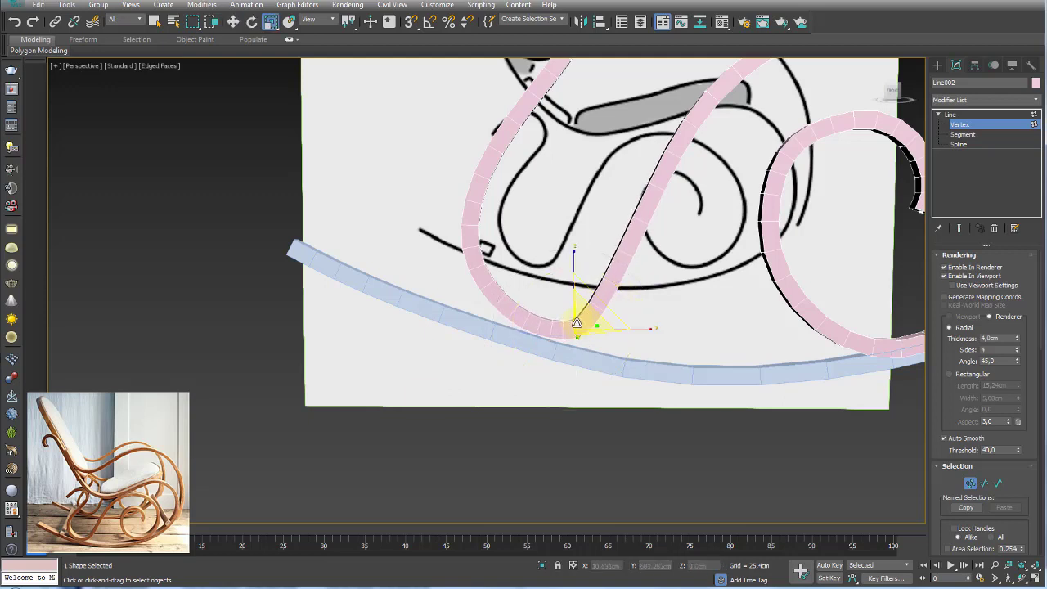
click(488, 281)
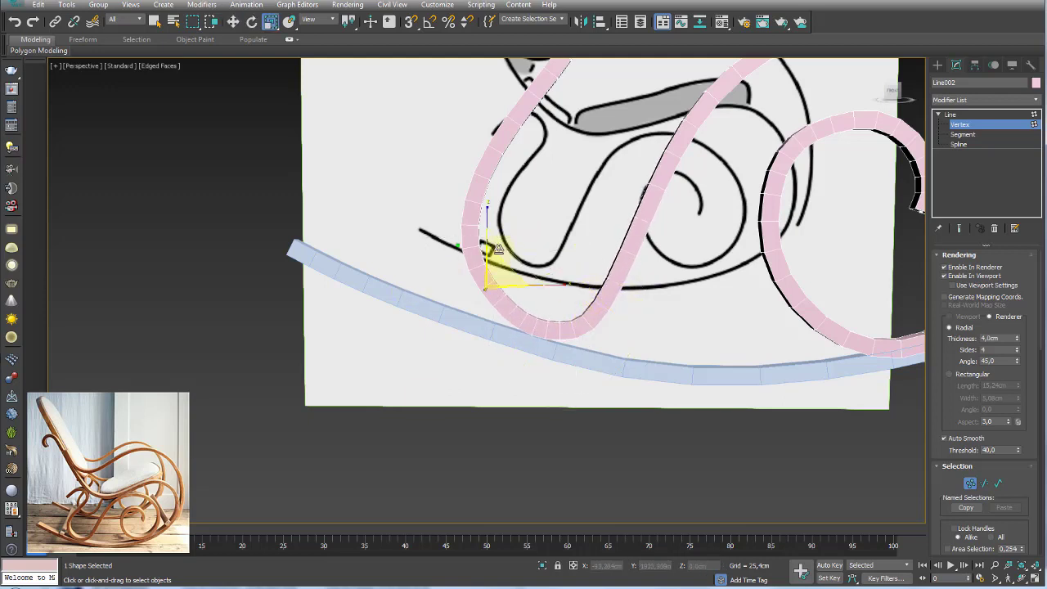
key(e)
key(w)
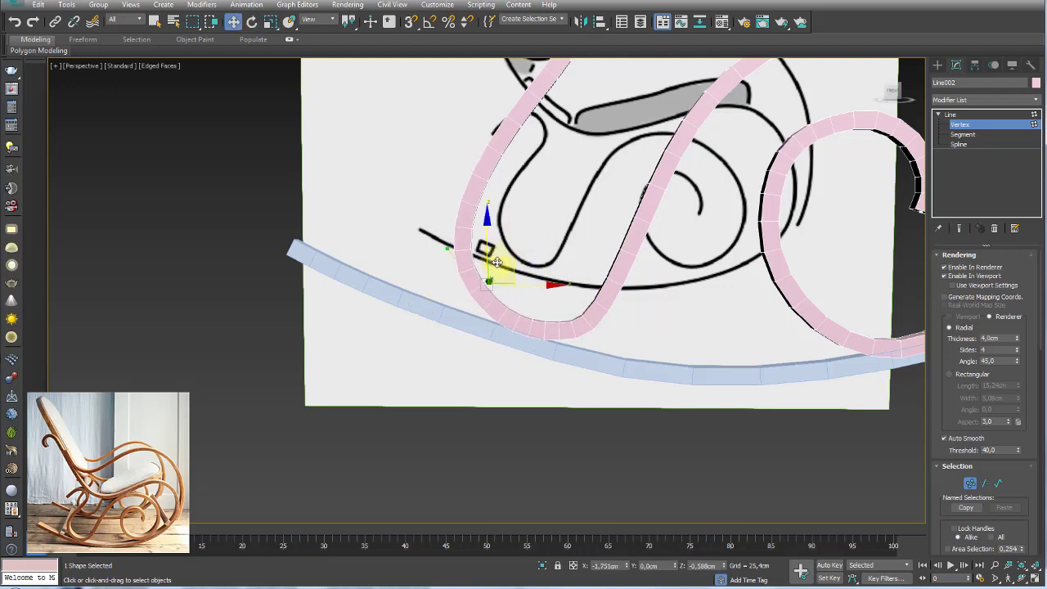
key(e)
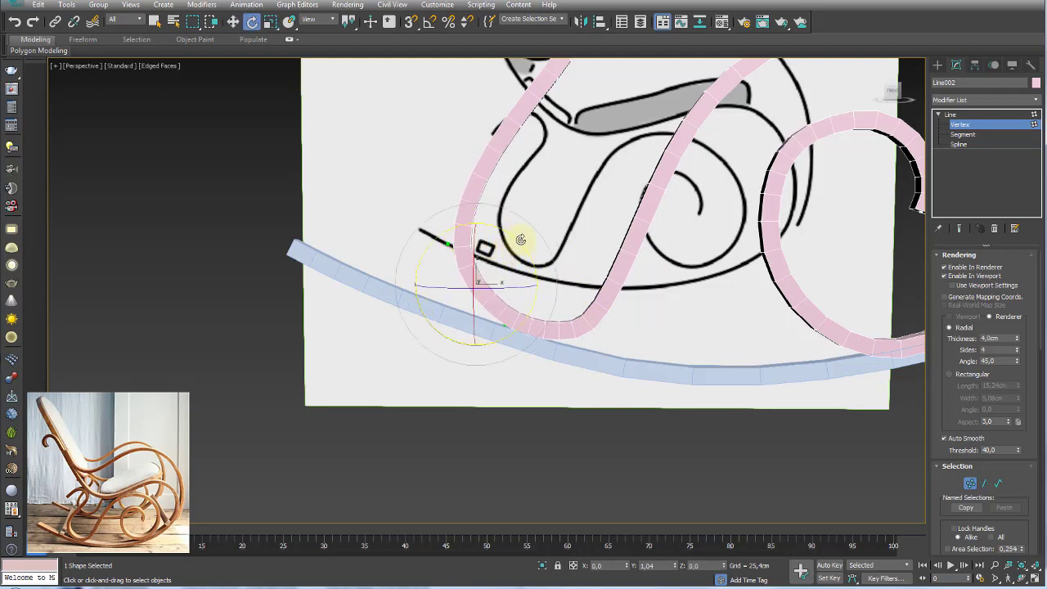
mouse_move(520, 240)
mouse_down()
mouse_move(527, 247)
mouse_move(501, 243)
mouse_move(614, 353)
mouse_up()
key(w)
key(e)
key(w)
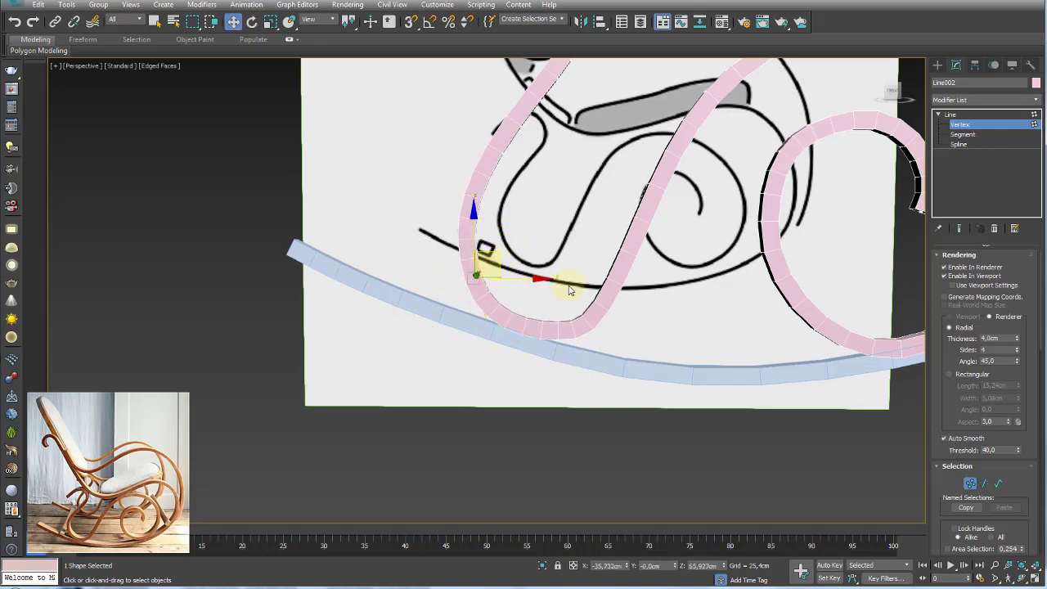
mouse_move(599, 305)
mouse_down()
mouse_move(612, 283)
mouse_move(604, 278)
mouse_up()
key(e)
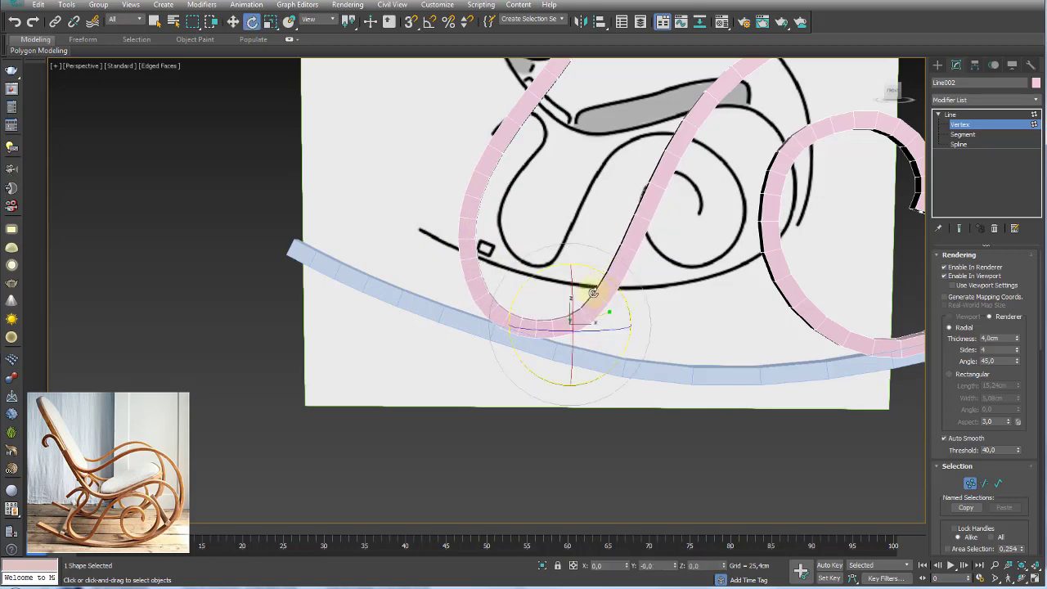
key(w)
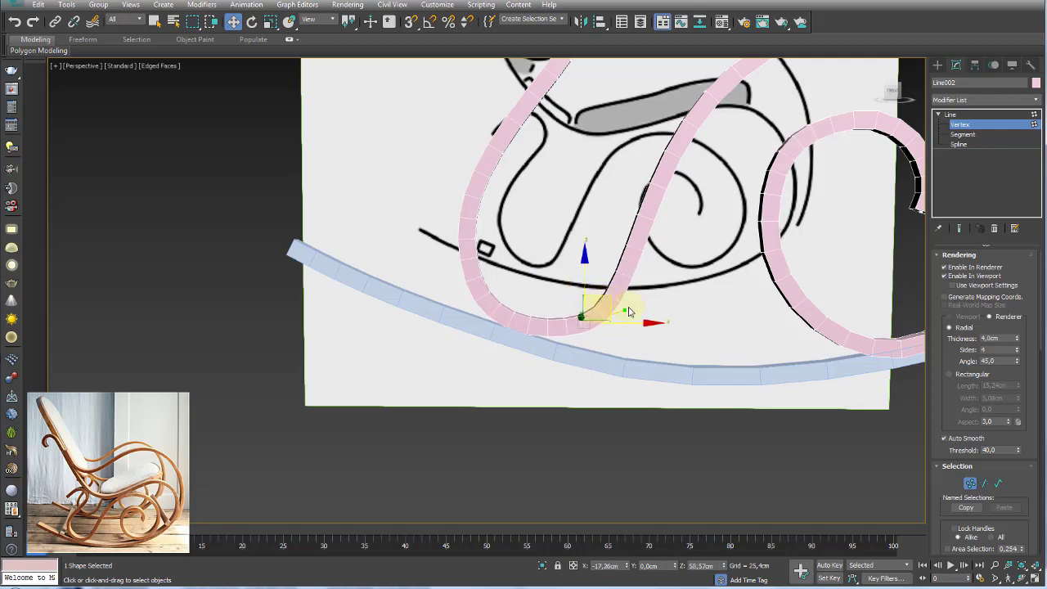
Step: Shift the lower-right and upper spiral vertices onto the drawn line, then return to Line level
middle_drag(629, 310, 547, 325)
drag(664, 343, 754, 409)
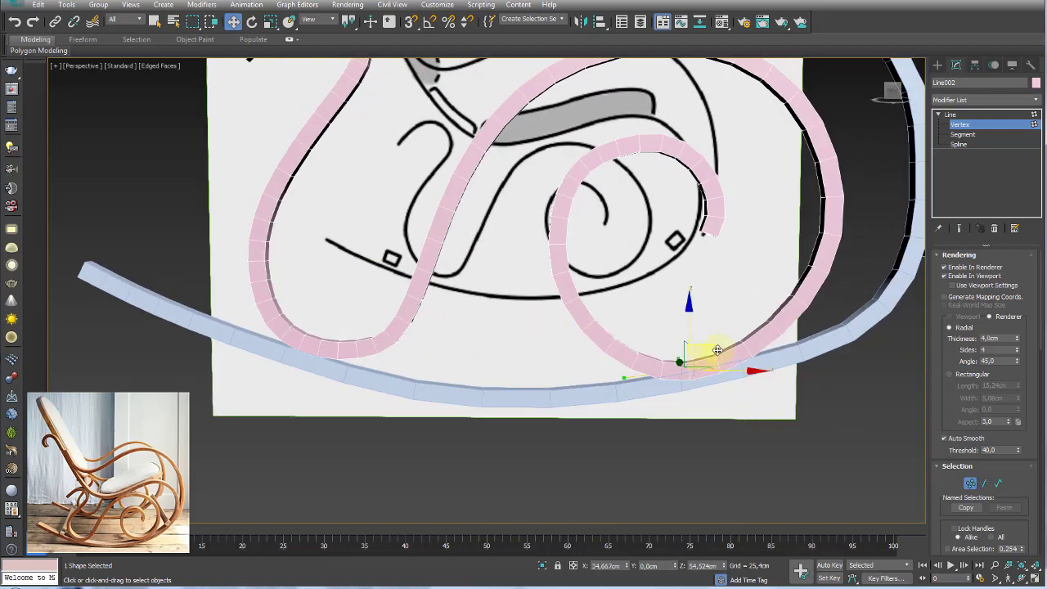
drag(718, 351, 714, 342)
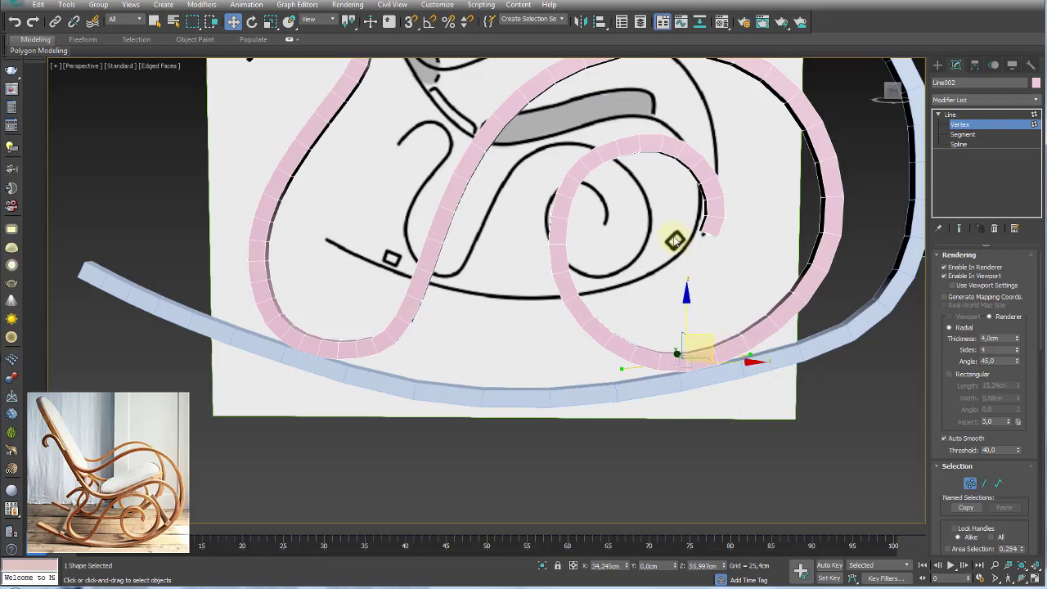
middle_drag(675, 239, 597, 350)
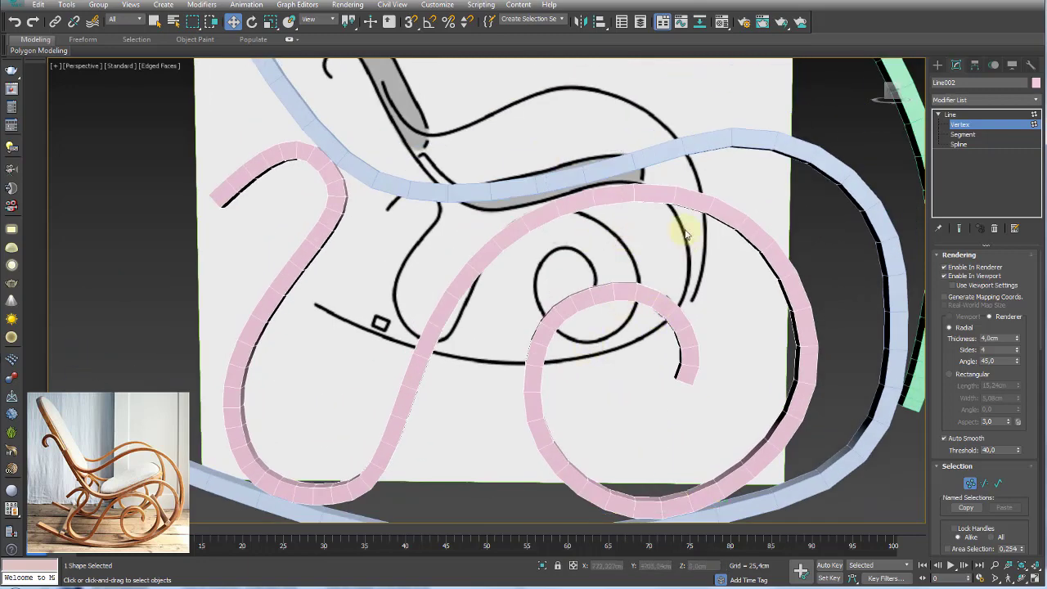
drag(548, 157, 639, 212)
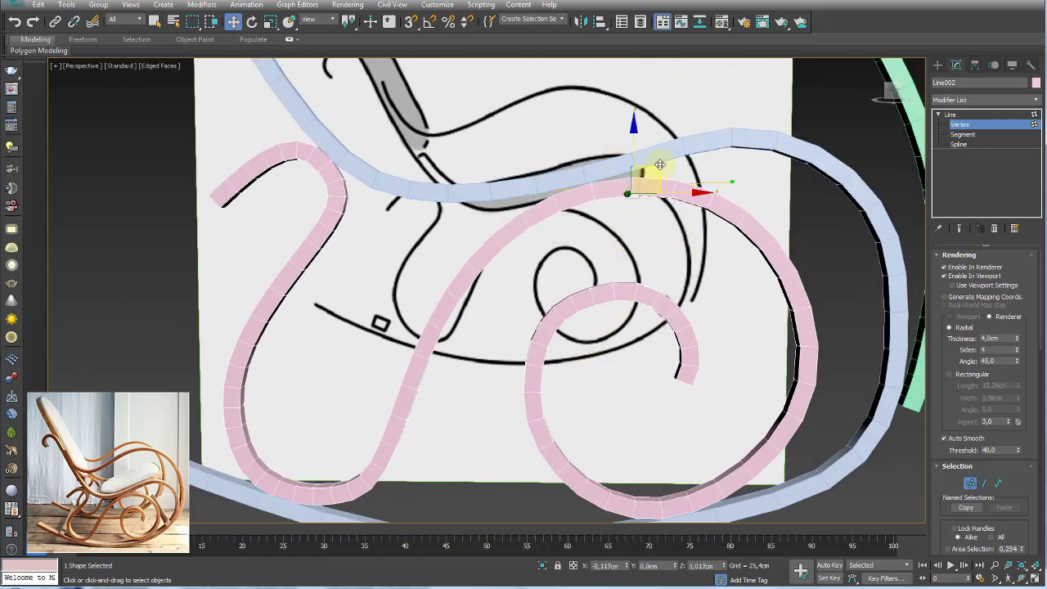
scroll(661, 221, down, 10)
scroll(661, 221, up, 5)
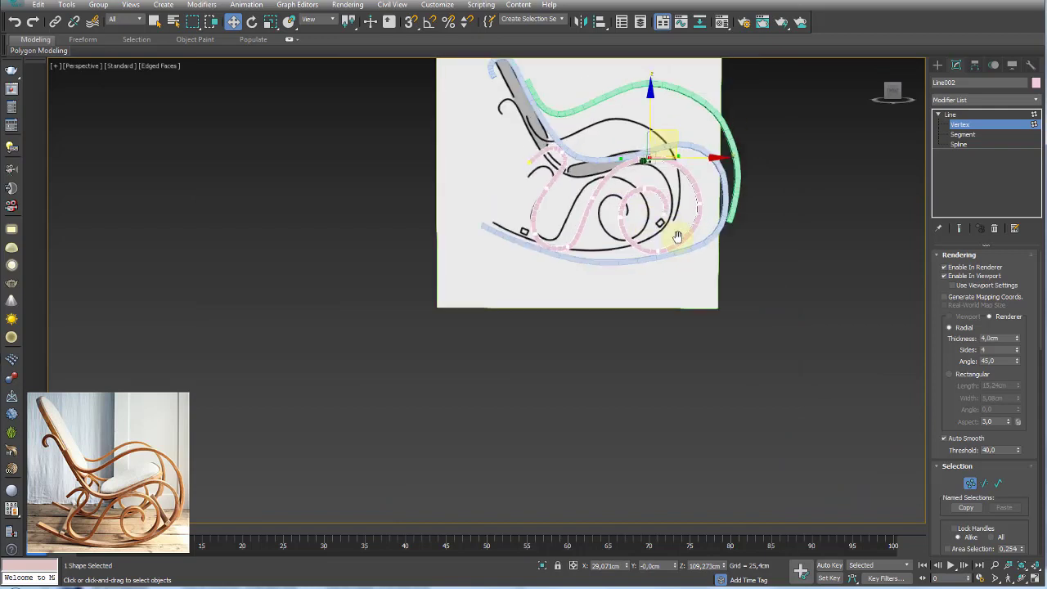
scroll(661, 221, down, 2)
middle_drag(828, 127, 902, 175)
click(965, 123)
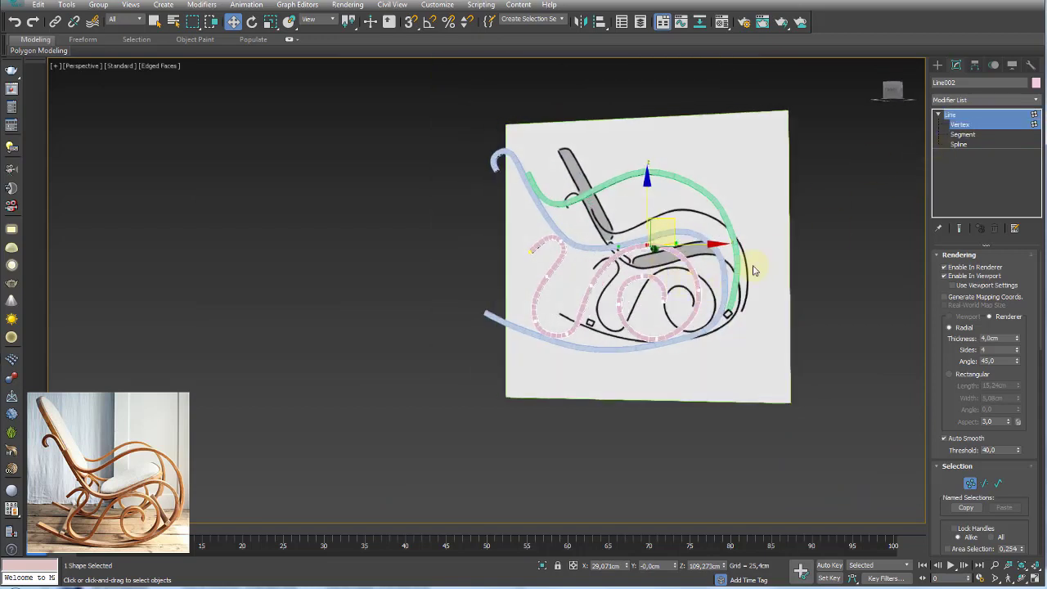
click(949, 114)
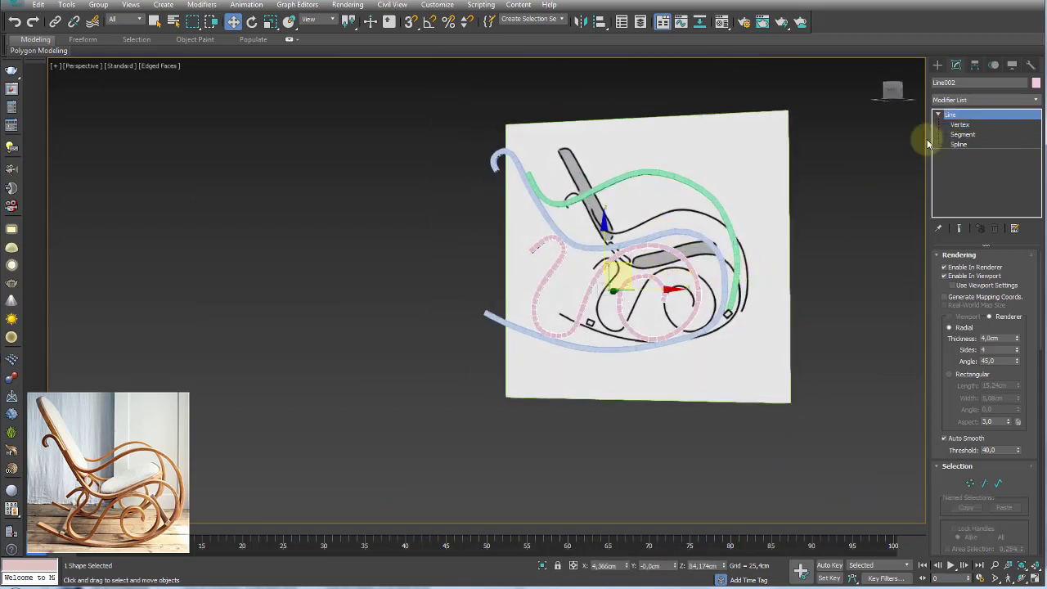
Step: Enter Line003's Vertex mode and nudge its right-side vertex onto the drawn line
click(731, 245)
scroll(731, 254, up, 3)
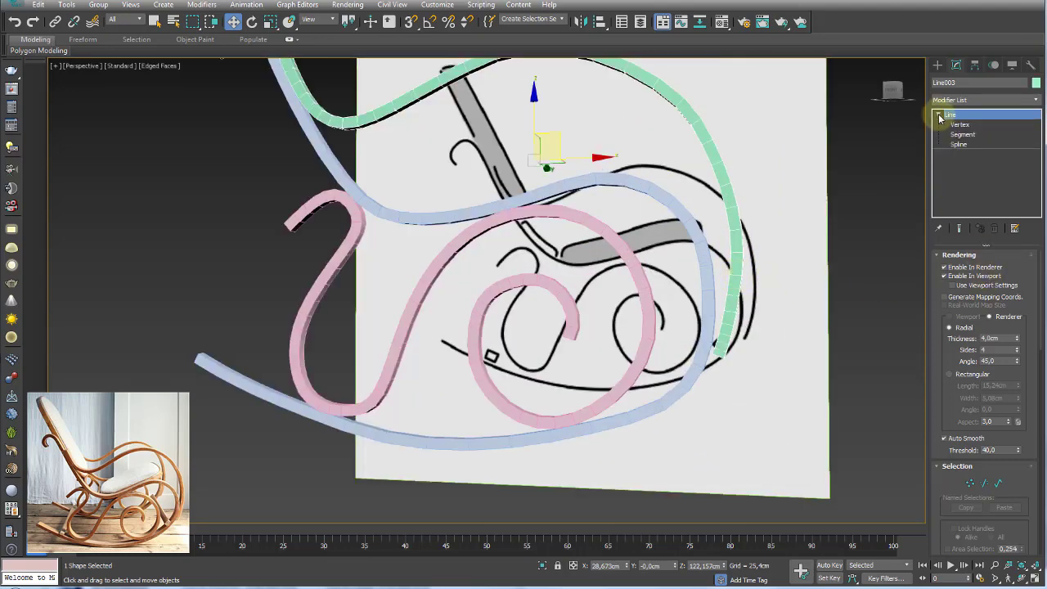
click(956, 124)
drag(783, 299, 690, 375)
alt+middle_drag(690, 375, 725, 347)
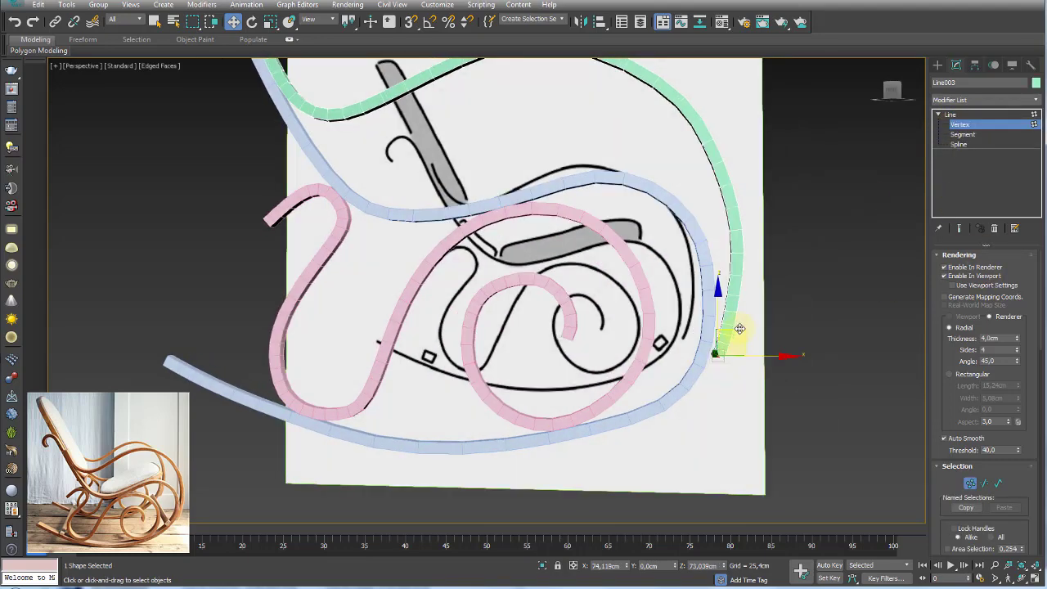
click(709, 277)
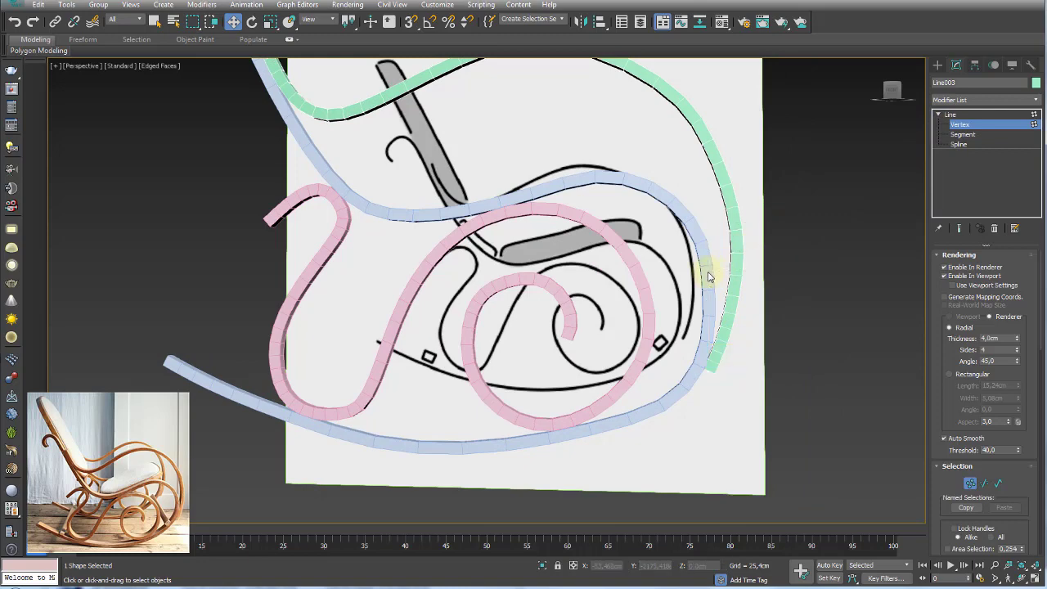
alt+middle_drag(721, 257, 695, 303)
drag(694, 306, 762, 233)
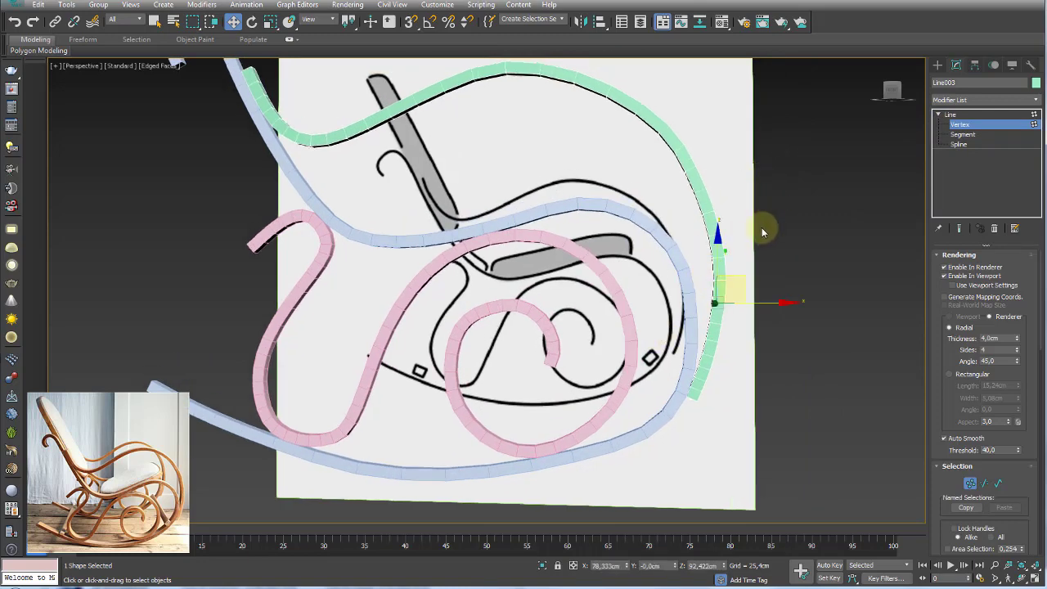
drag(747, 278, 741, 283)
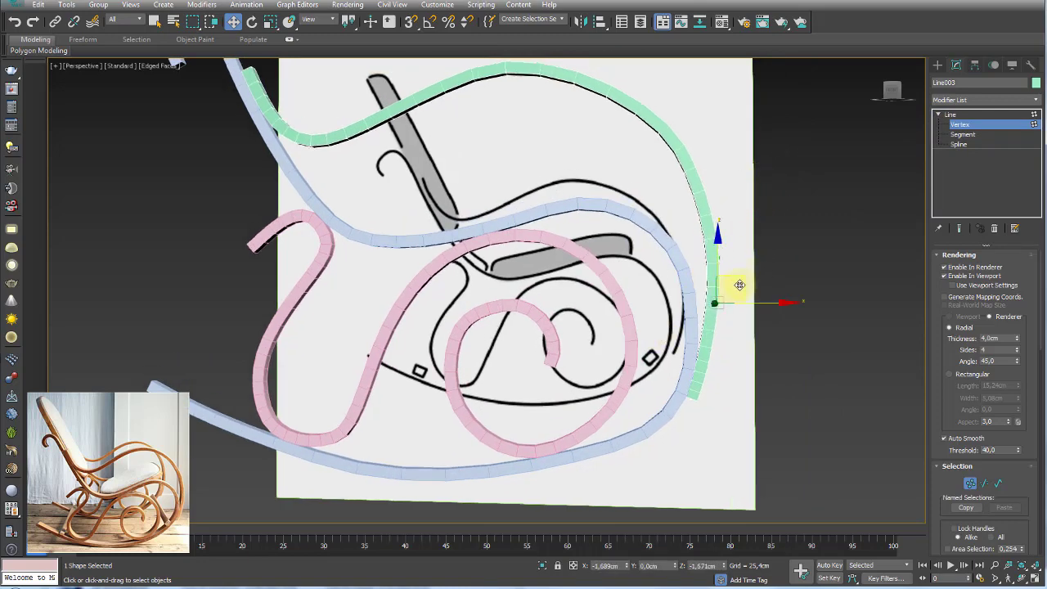
Step: Shift the green spline's lower end vertex slightly lower to match the drawing
alt+middle_drag(739, 398, 703, 391)
scroll(724, 423, up, 5)
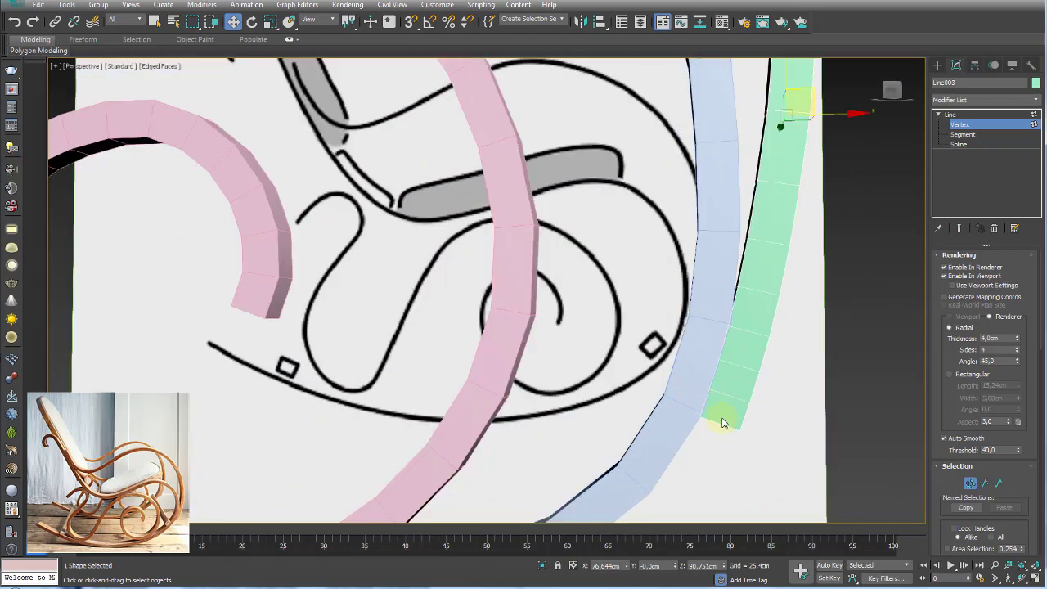
drag(684, 373, 685, 370)
drag(741, 398, 744, 407)
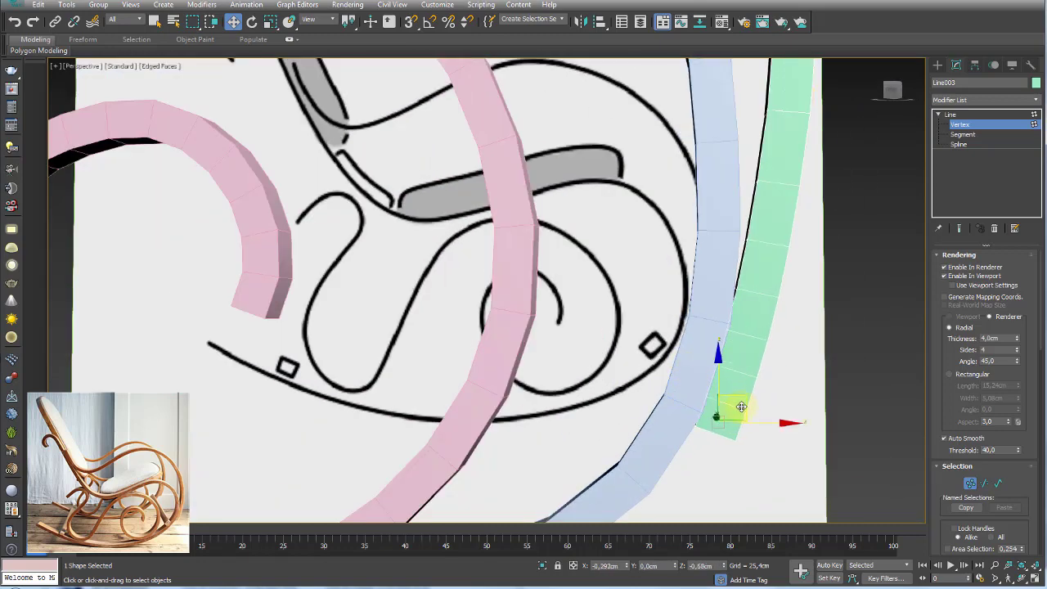
key(e)
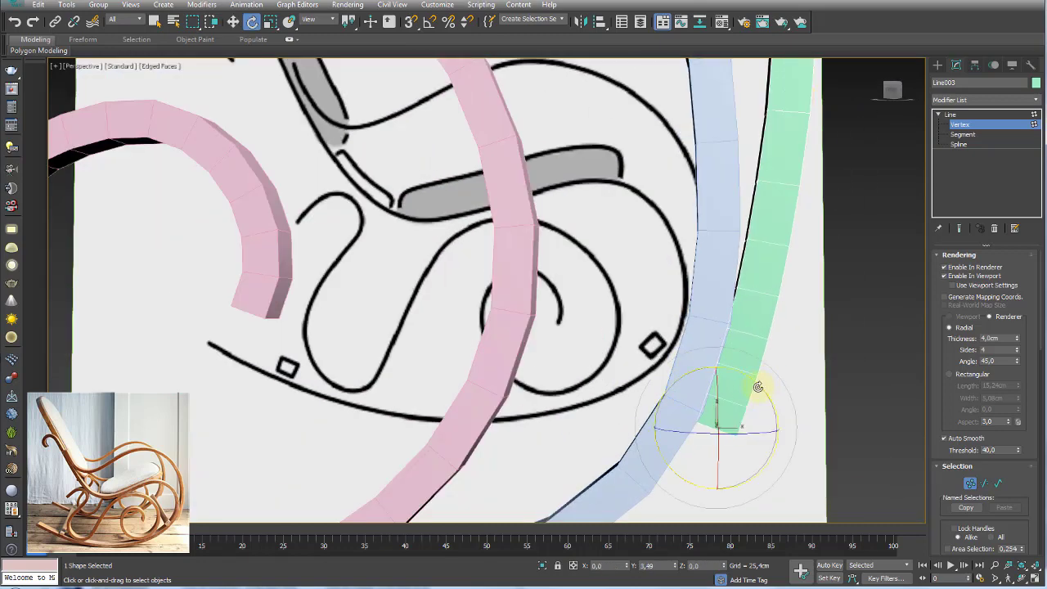
scroll(757, 387, down, 5)
alt+middle_drag(758, 386, 469, 200)
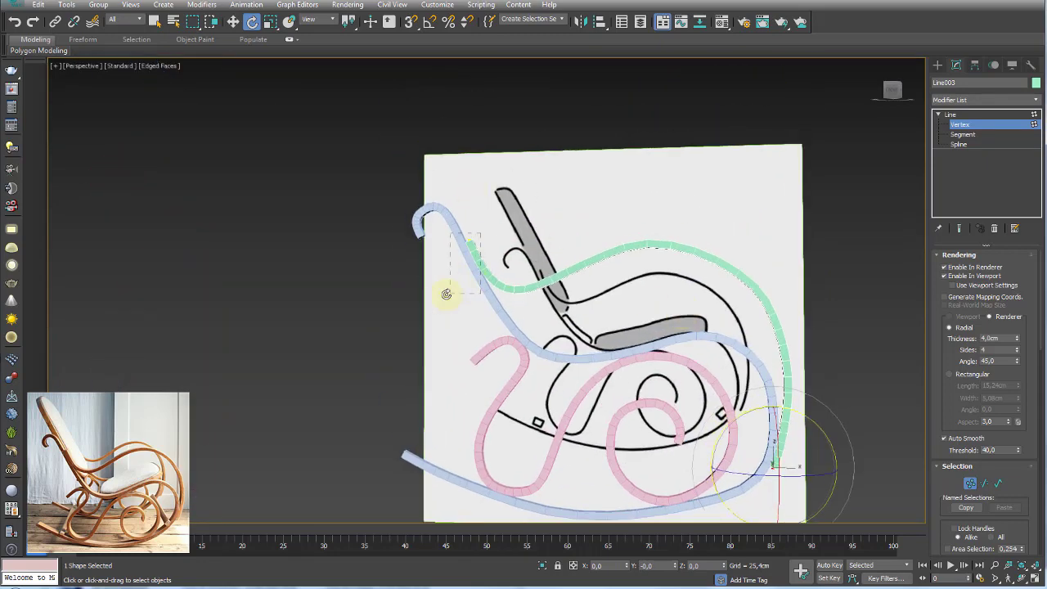
Step: Move the green curve's bend vertex onto the drawn armrest line
drag(480, 233, 446, 294)
scroll(458, 286, up, 5)
scroll(478, 276, down, 1)
scroll(491, 238, down, 3)
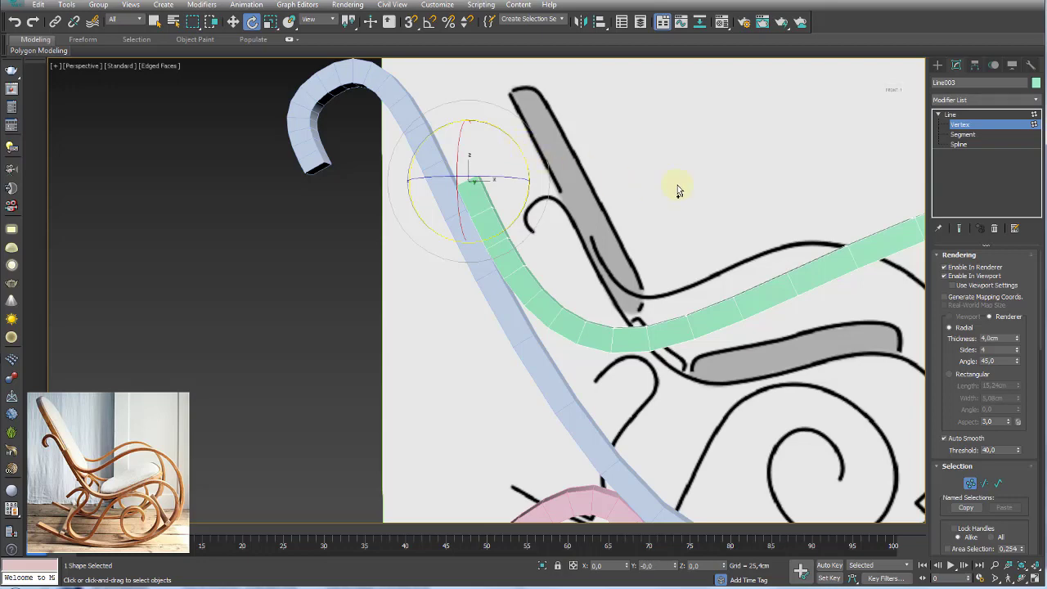
drag(652, 337, 470, 402)
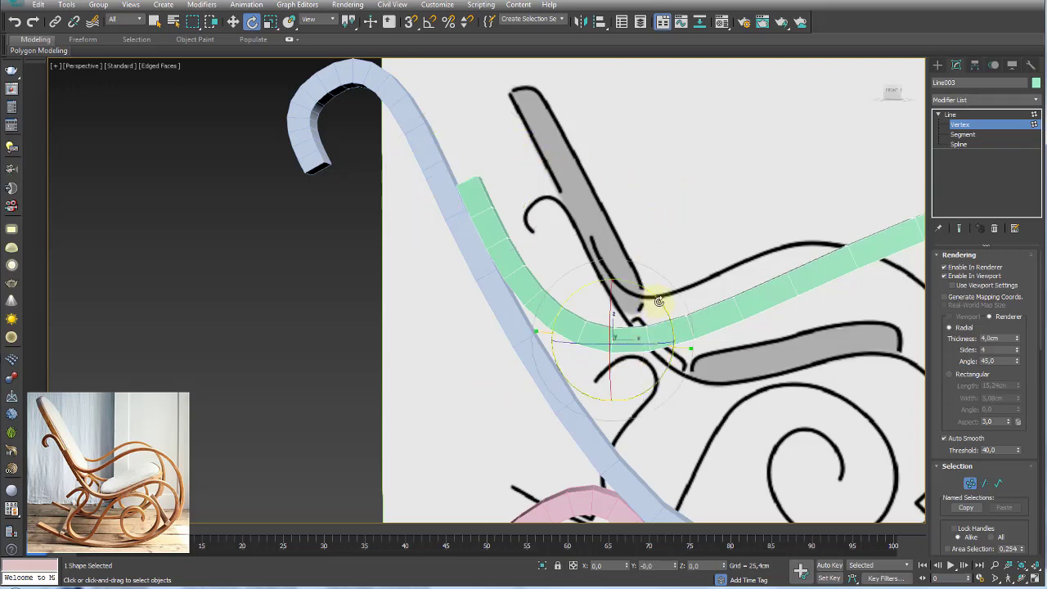
key(w)
drag(638, 311, 634, 315)
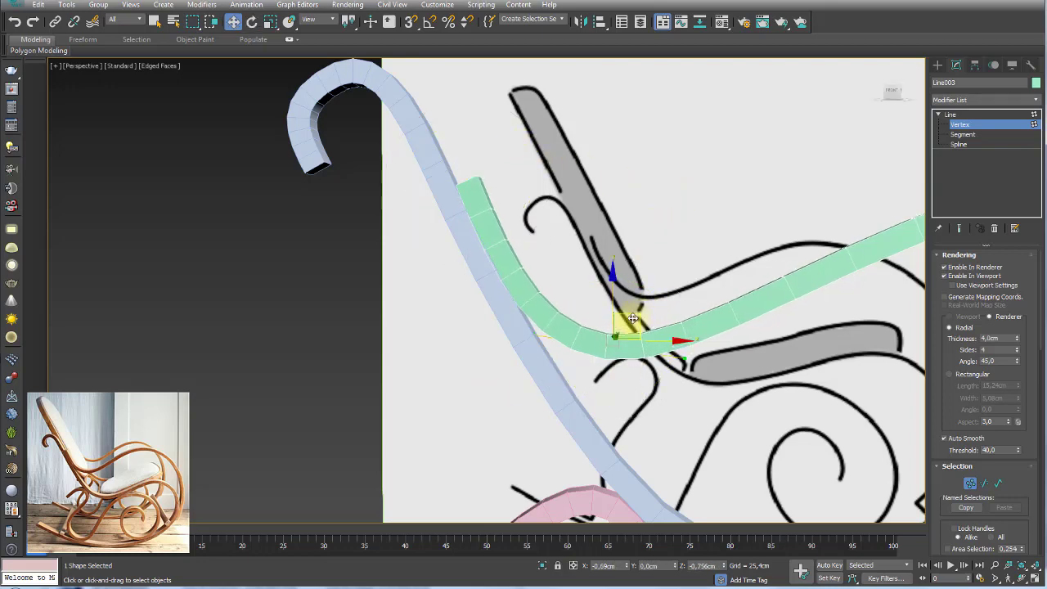
scroll(634, 307, down, 5)
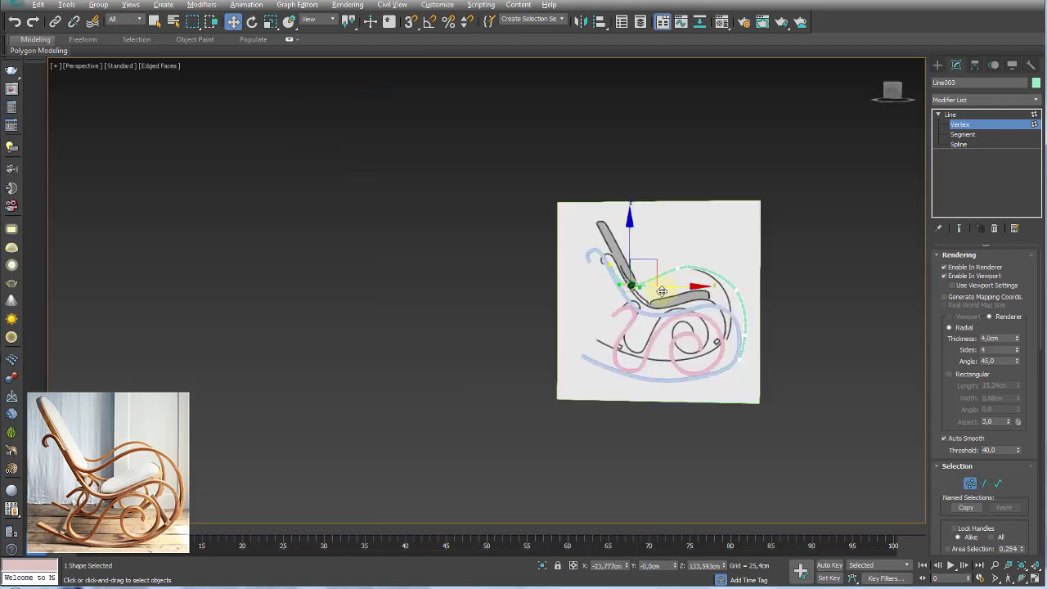
mouse_move(654, 278)
alt+middle_down()
mouse_move(703, 270)
mouse_move(698, 255)
mouse_move(652, 297)
alt+middle_up()
Step: Select all three chair splines and non-uniformly scale them to 153% along Y
click(951, 115)
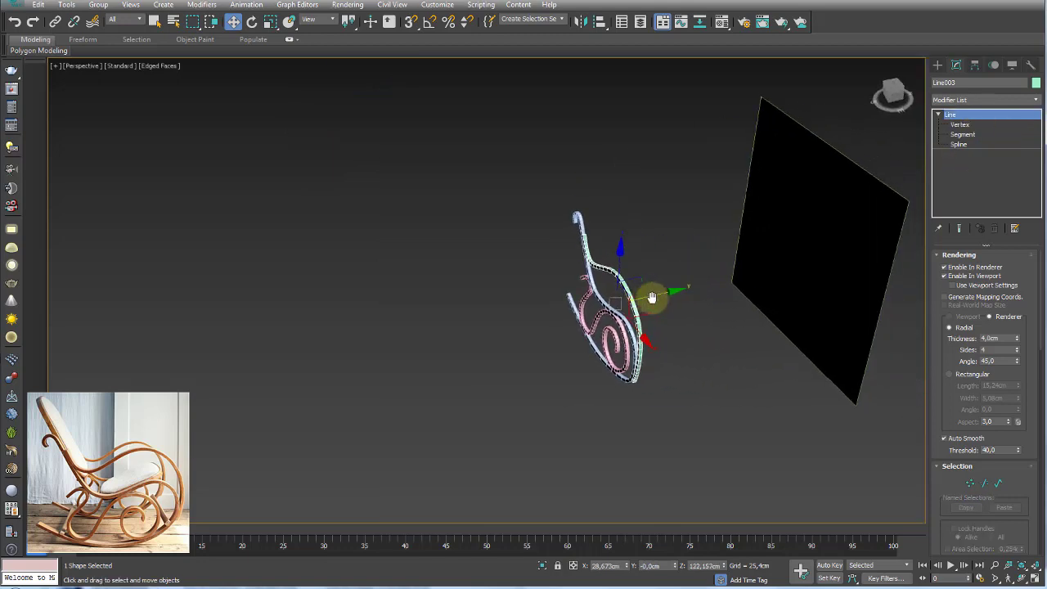
drag(444, 191, 643, 433)
scroll(653, 356, up, 5)
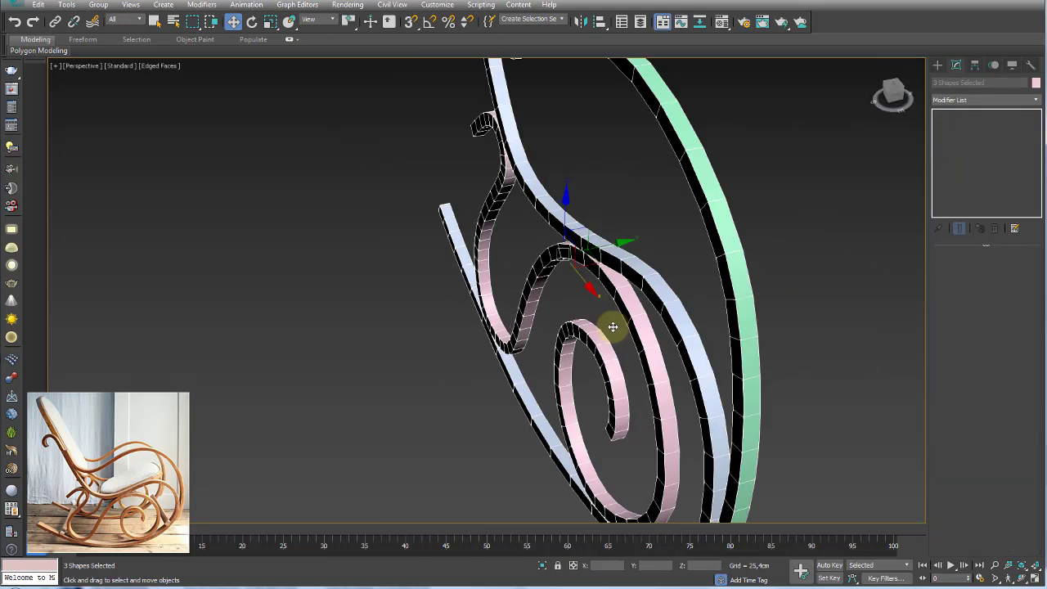
scroll(613, 327, down, 2)
key(e)
key(r)
mouse_move(626, 327)
mouse_down()
mouse_move(584, 279)
mouse_move(509, 299)
mouse_move(518, 302)
mouse_move(267, 316)
mouse_move(530, 274)
mouse_move(423, 292)
mouse_move(486, 289)
mouse_move(521, 303)
mouse_up()
mouse_move(521, 303)
alt+middle_down()
mouse_move(589, 328)
mouse_move(635, 379)
mouse_move(615, 318)
mouse_move(646, 331)
alt+middle_up()
click(634, 348)
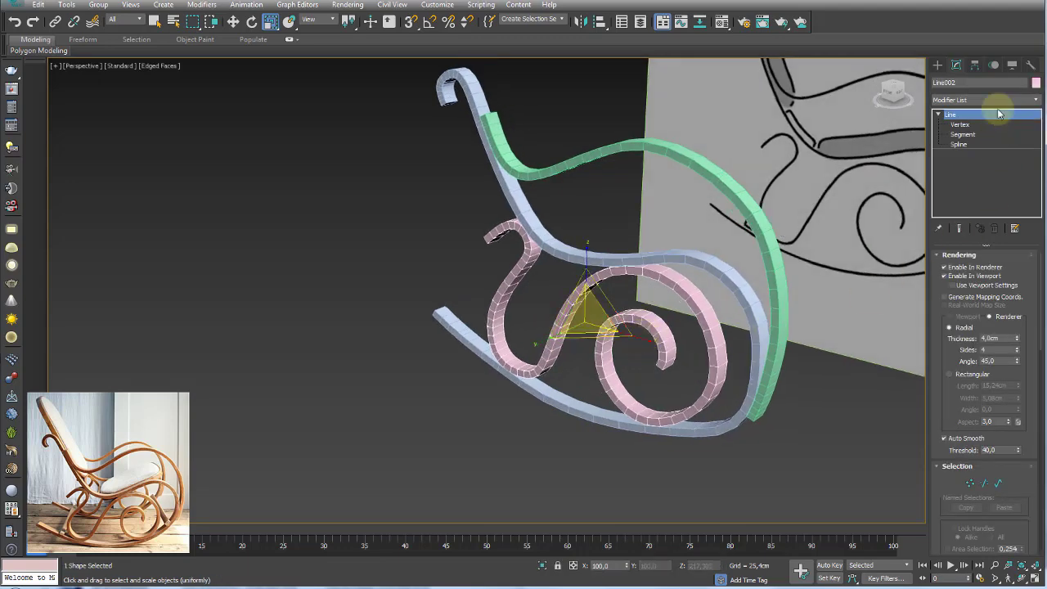
Step: Raise Line002's interpolation Steps from 6 to 12 for a smoother spiral tube
click(943, 114)
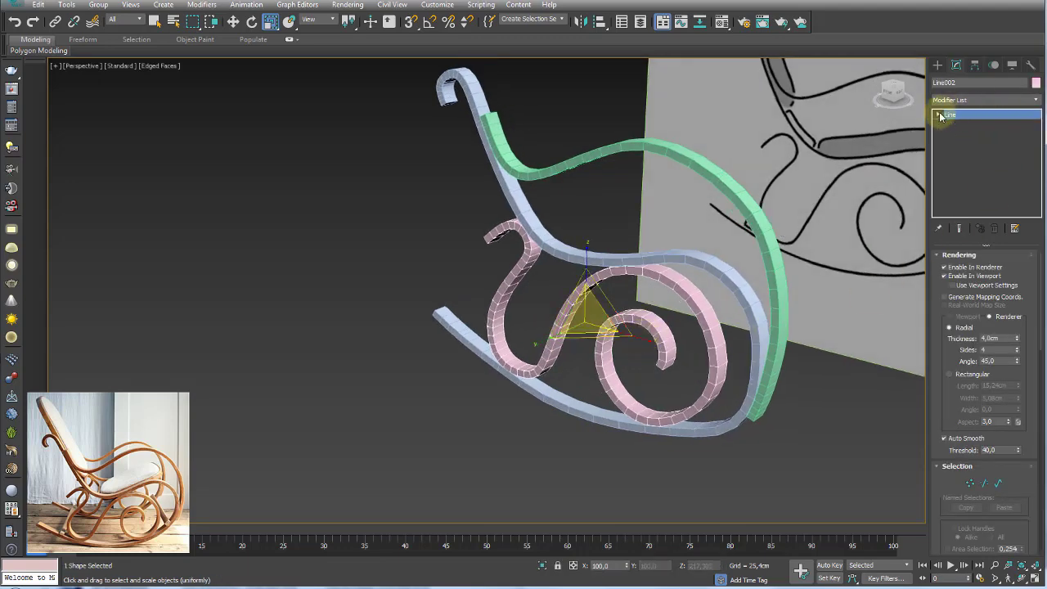
key(1)
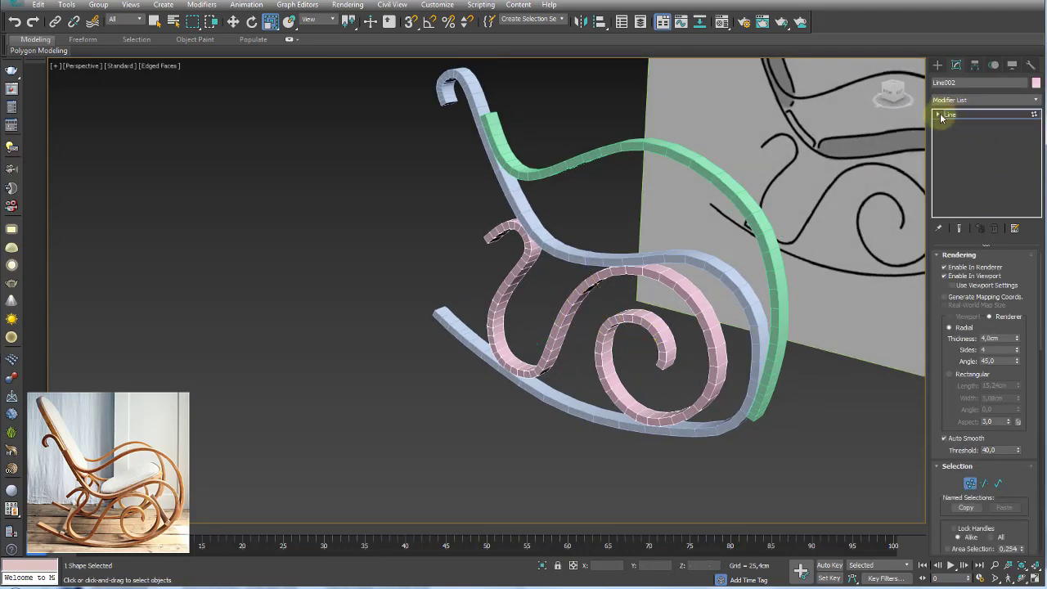
click(946, 115)
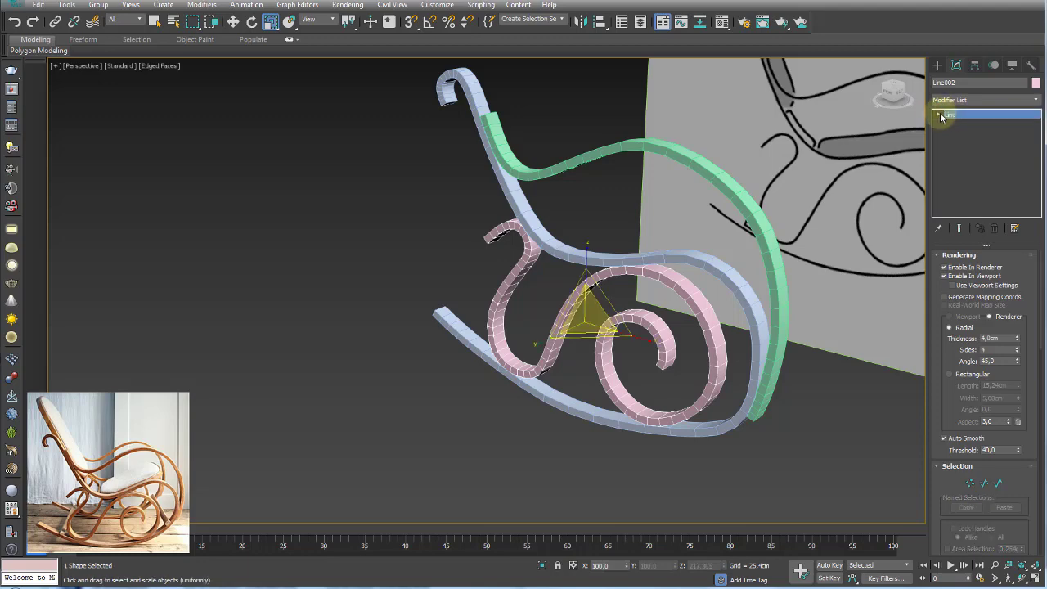
click(947, 255)
click(951, 267)
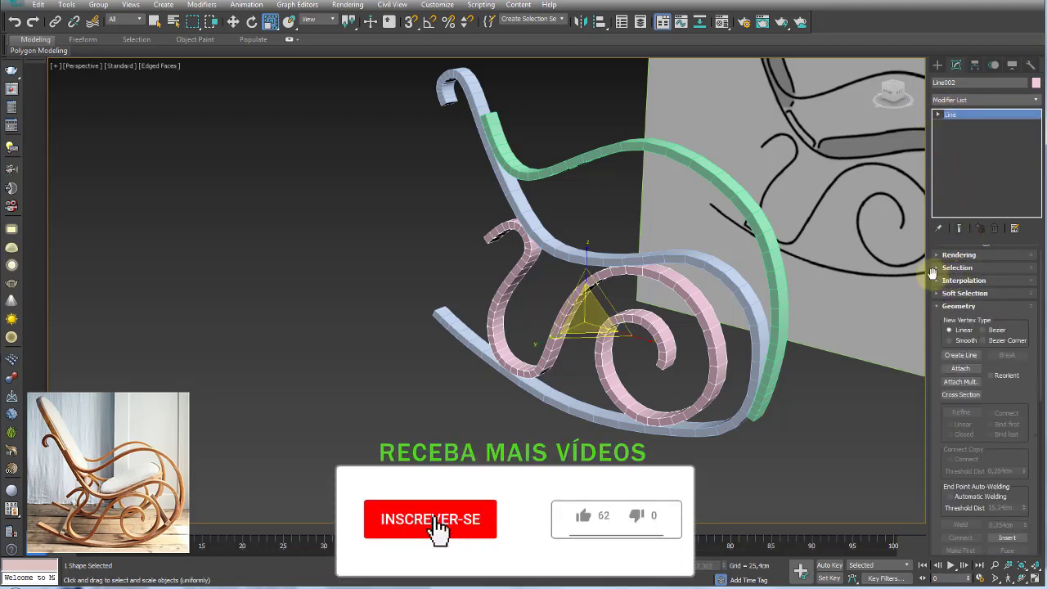
click(941, 280)
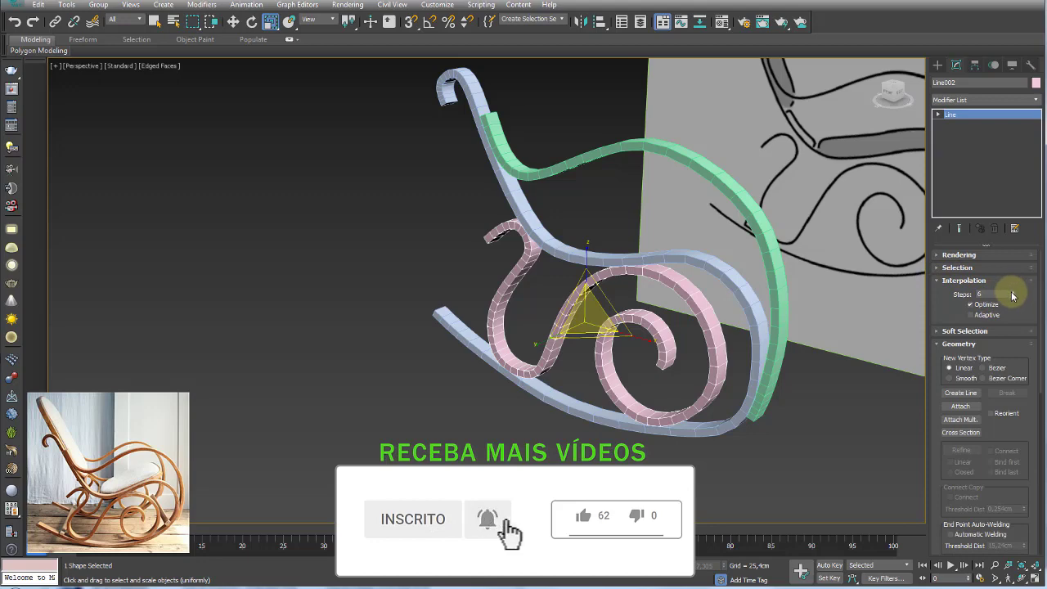
text(12)
key(Return)
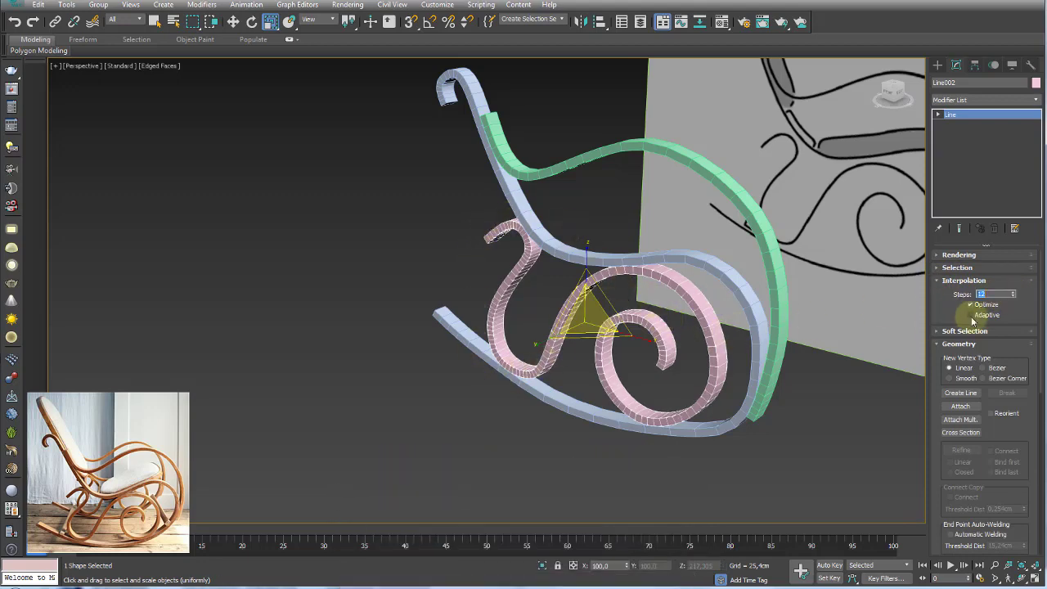
text(8)
key(Return)
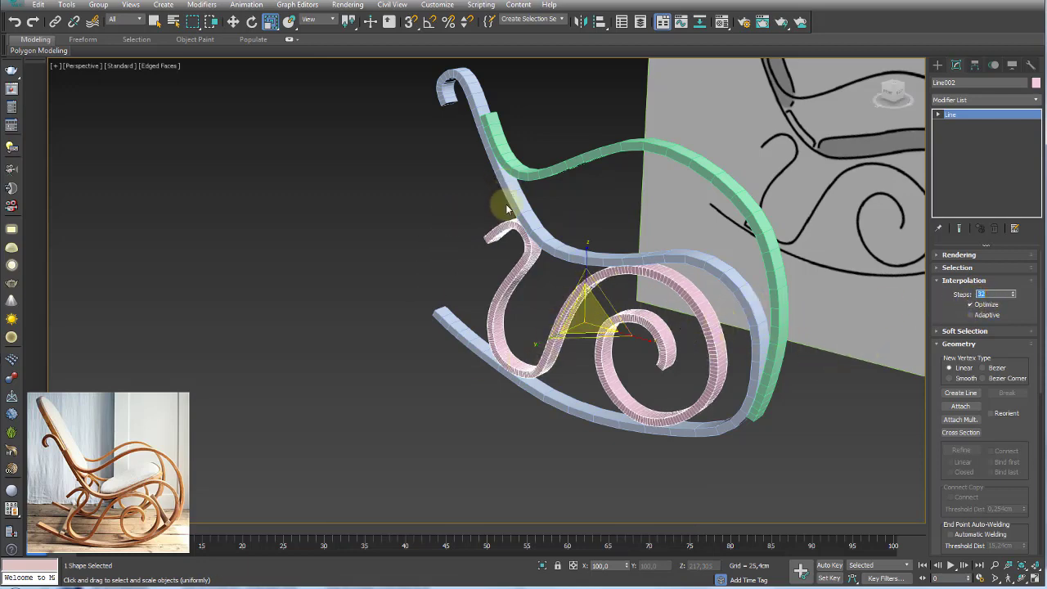
click(729, 282)
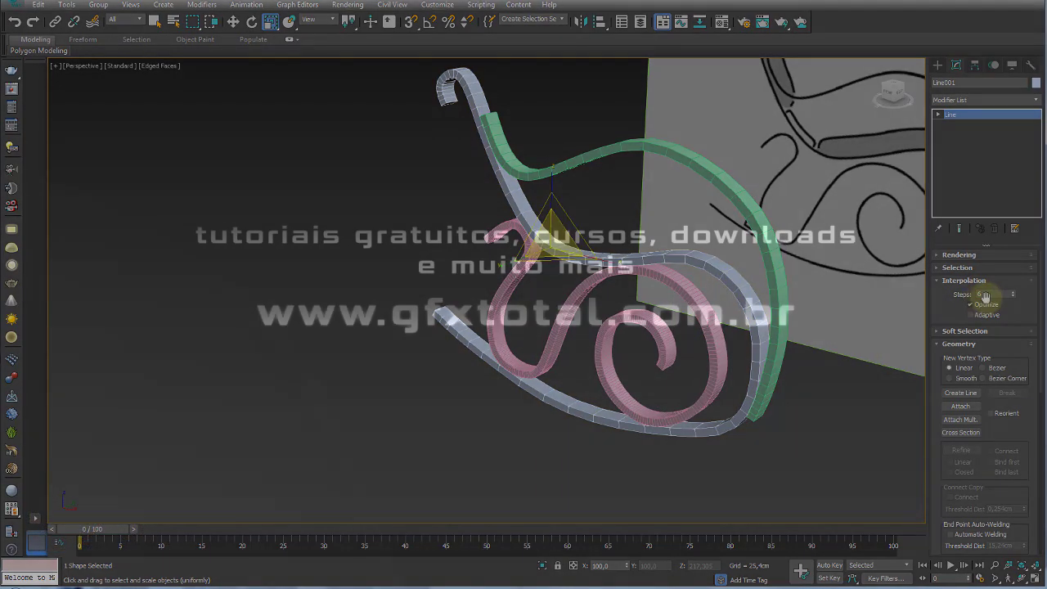